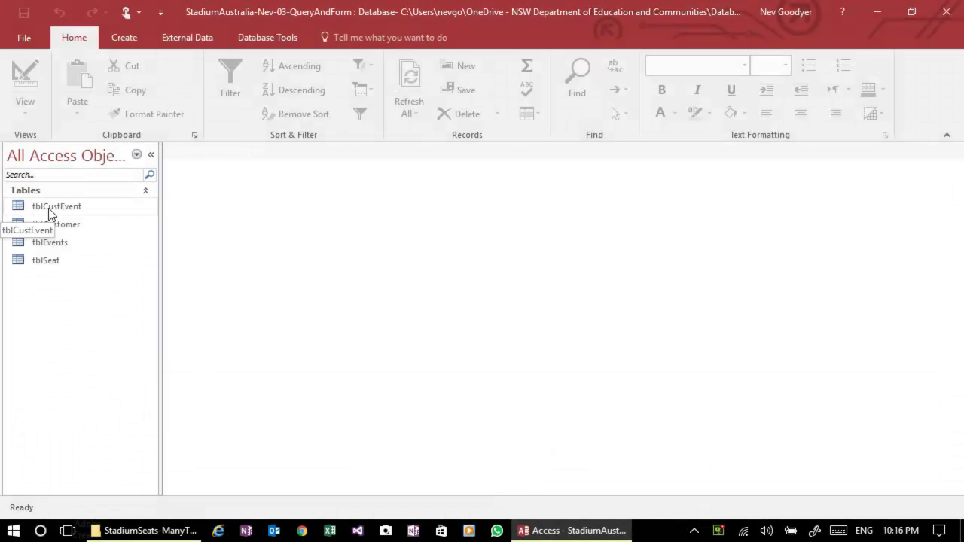
- Open the Relationships diagram and point out the SeatNumber key in tblCustEvent
{"action": "left_click", "coordinate": [271, 37]}
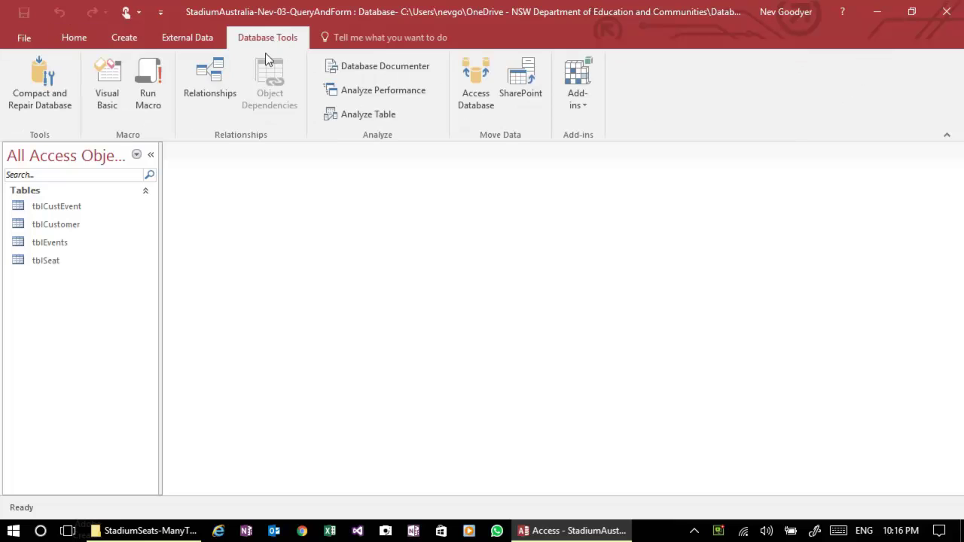
{"action": "left_click", "coordinate": [197, 79]}
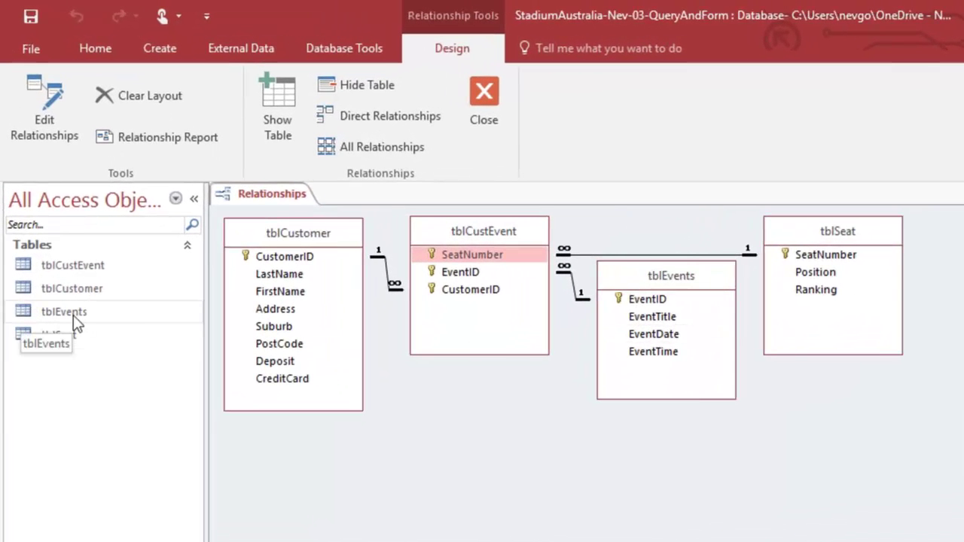
{"action": "left_click", "coordinate": [452, 257]}
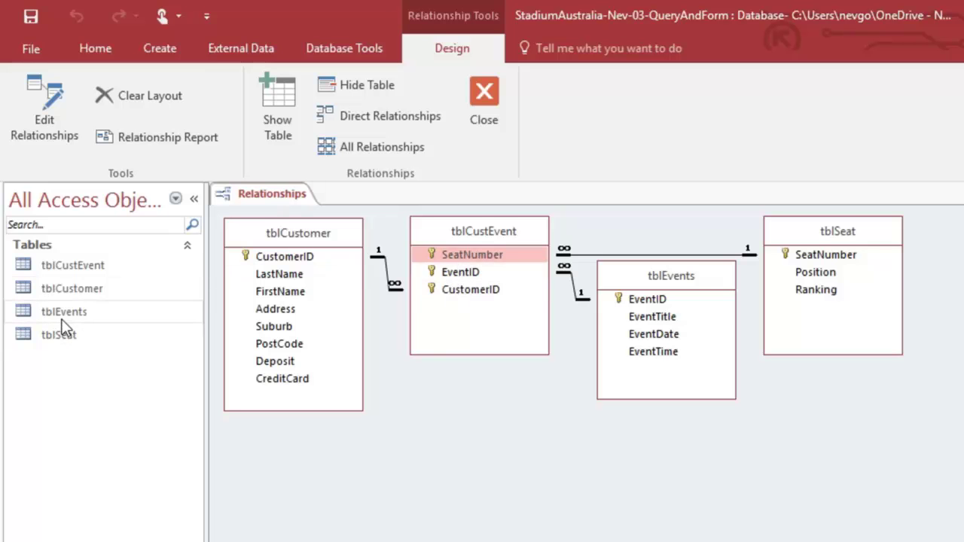
- Open tblCustEvent, reorder its columns to CustomerID, EventID, SeatNumber, and save the layout
{"action": "double_click", "coordinate": [66, 267]}
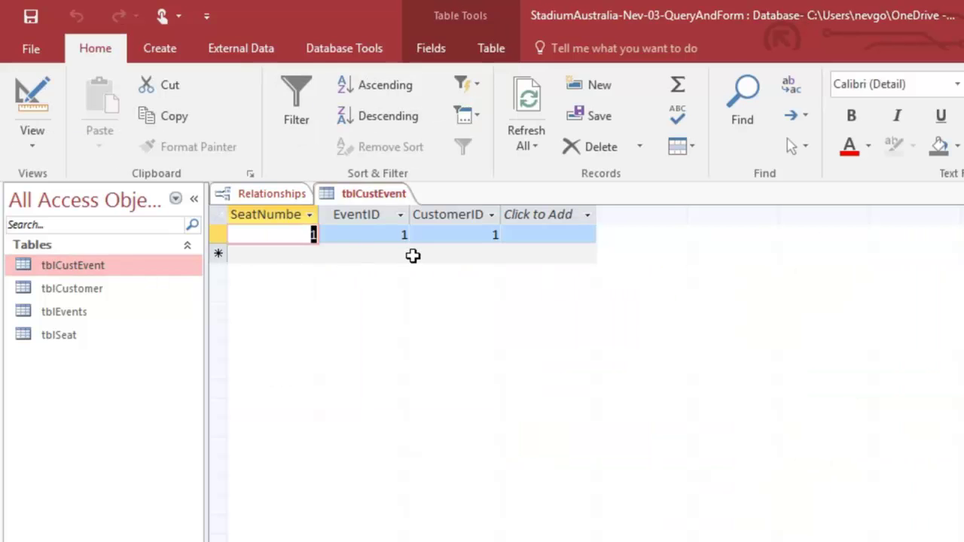
{"action": "left_click", "coordinate": [318, 258]}
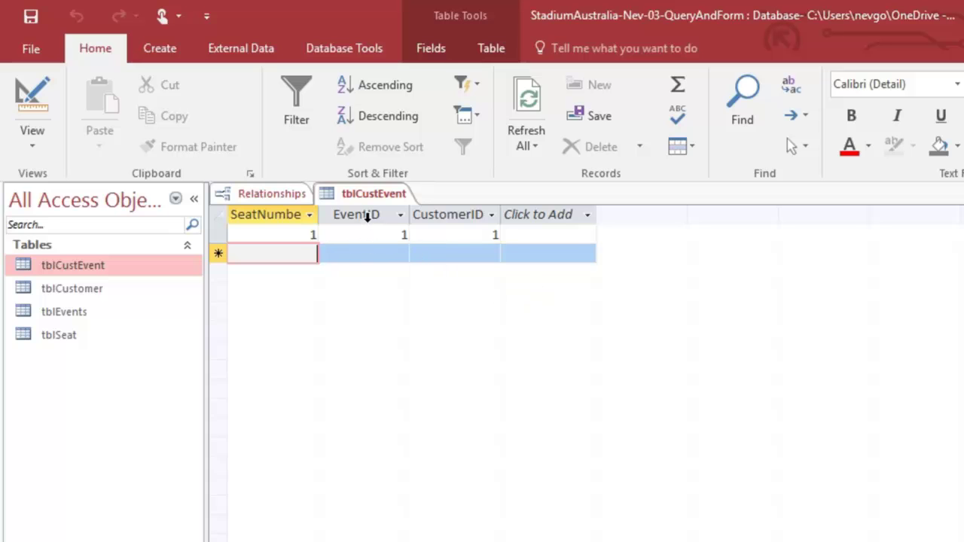
{"action": "left_click", "coordinate": [435, 214]}
{"action": "left_click_drag", "start_coordinate": [436, 214], "coordinate": [269, 219]}
{"action": "left_click", "coordinate": [458, 215]}
{"action": "left_click_drag", "start_coordinate": [459, 215], "coordinate": [392, 217]}
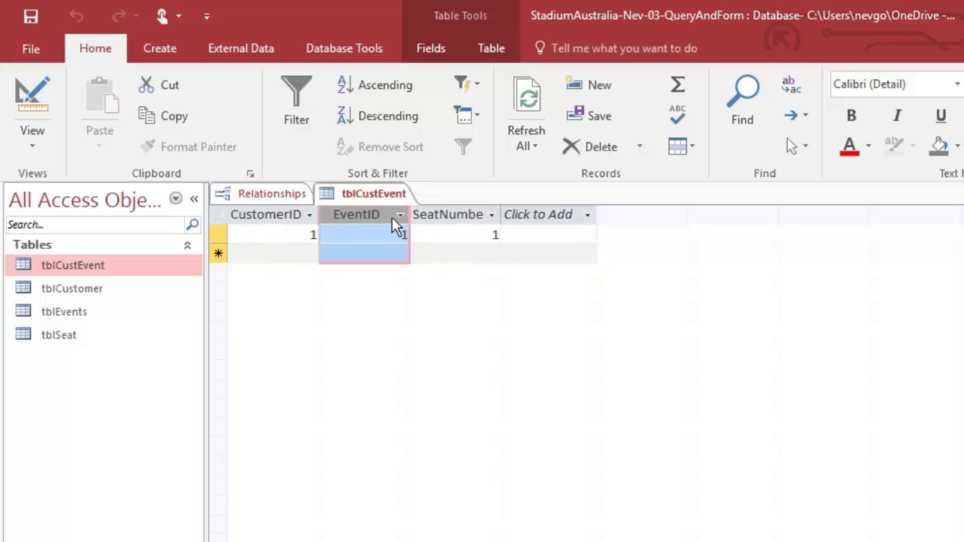
{"action": "left_click", "coordinate": [33, 15]}
- Add customer 1's bookings for event 1, seats 2 and 3
{"action": "left_click", "coordinate": [287, 260]}
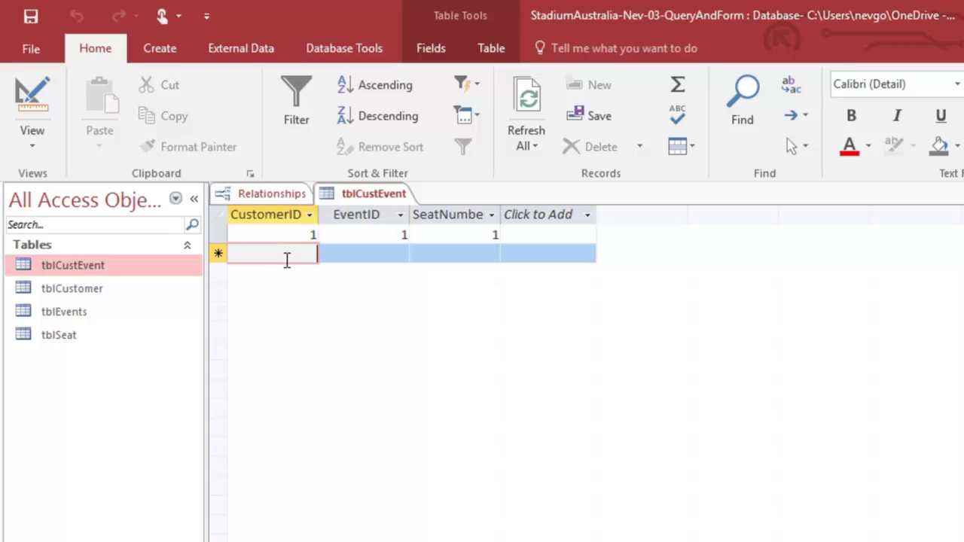
{"action": "type", "text": "1"}
{"action": "key", "text": "Tab"}
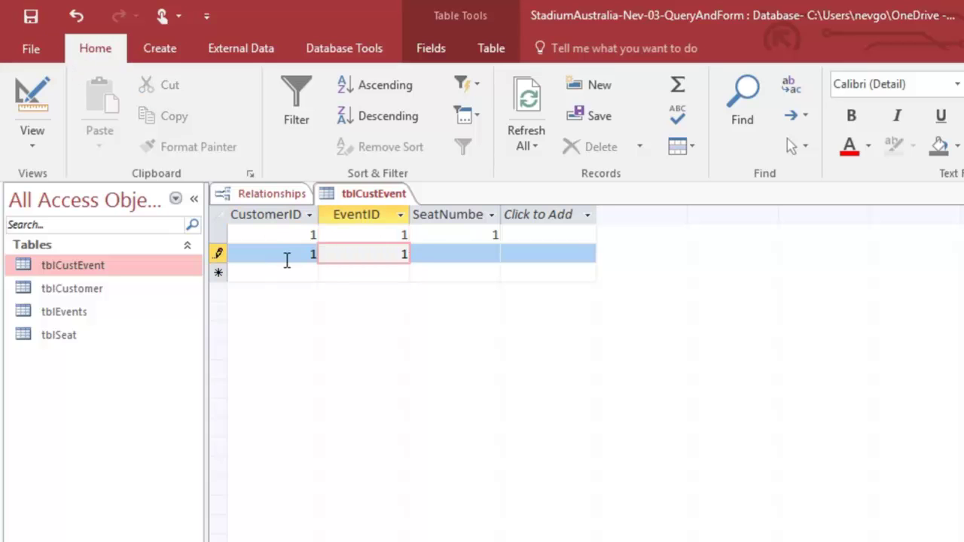
{"action": "key", "text": "Tab"}
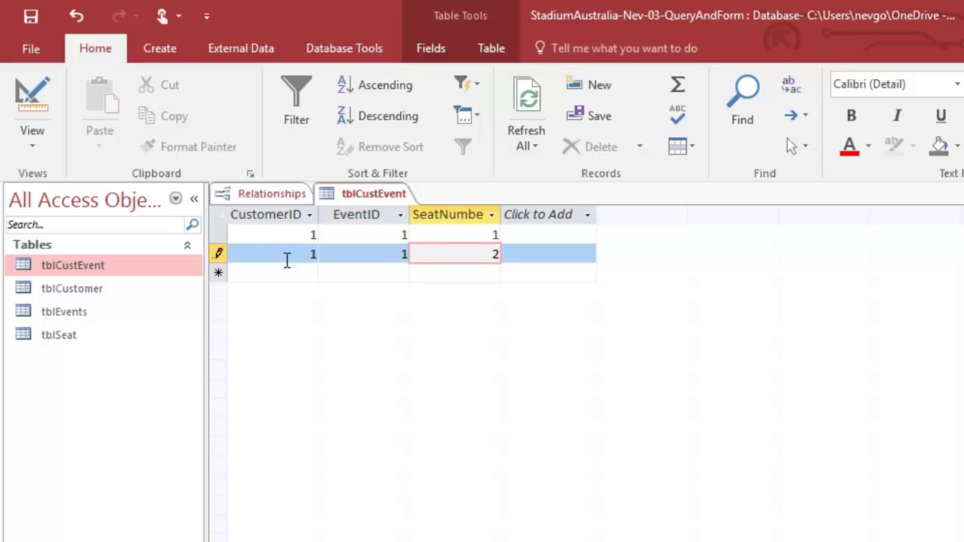
{"action": "type", "text": "2"}
{"action": "key", "text": "Tab"}
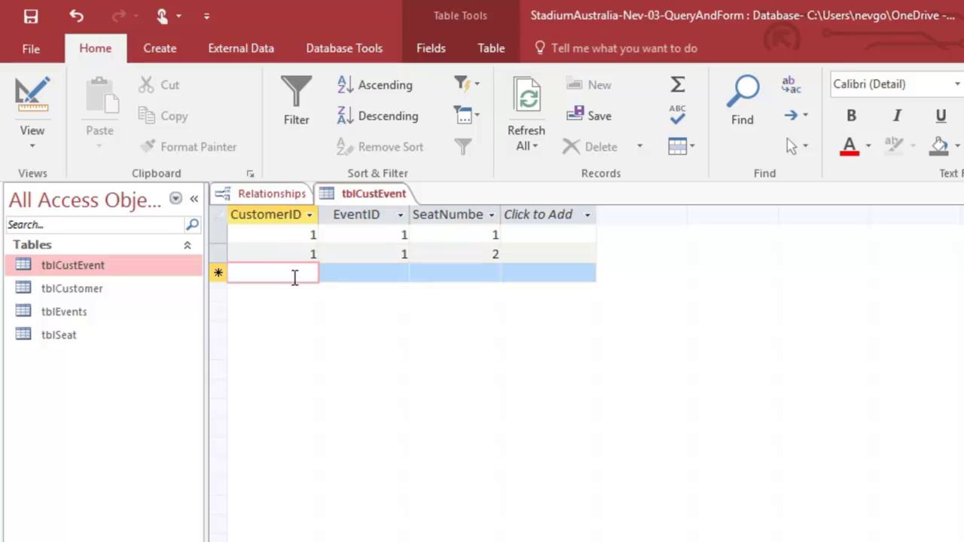
{"action": "type", "text": "1"}
{"action": "key", "text": "Tab"}
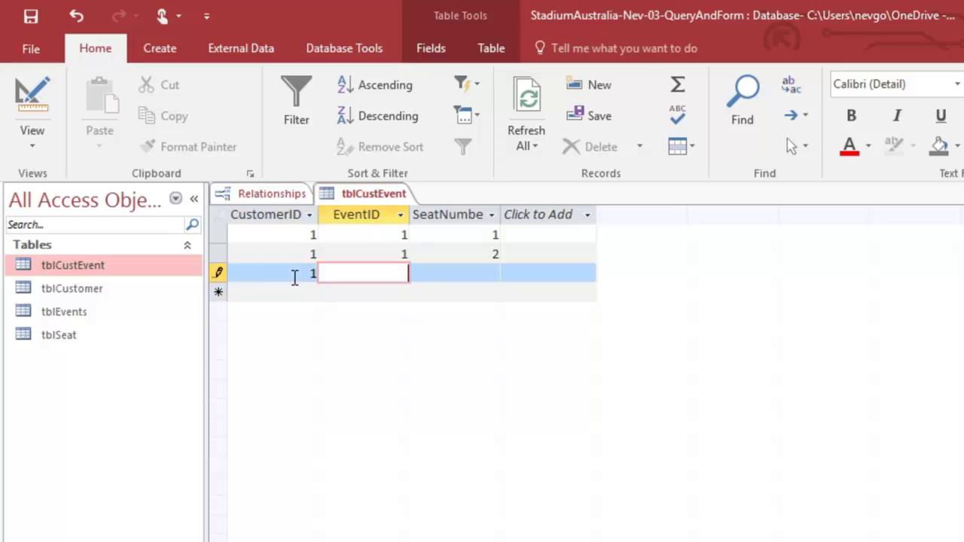
{"action": "type", "text": "1"}
{"action": "key", "text": "Tab"}
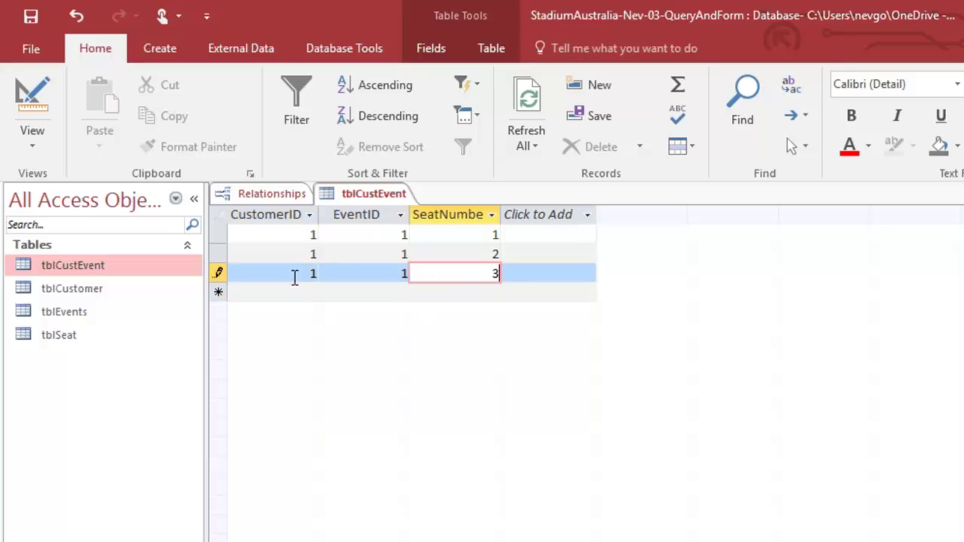
{"action": "key", "text": "Tab"}
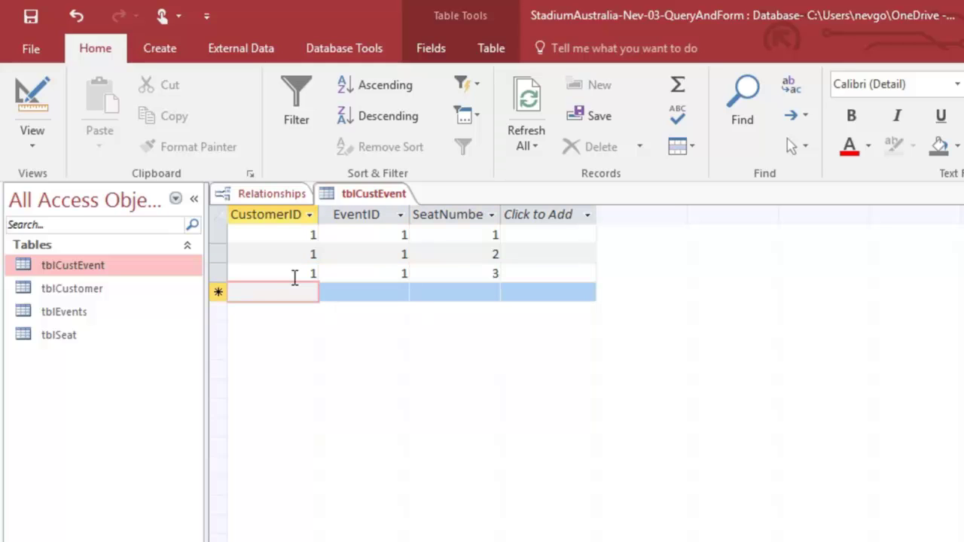
- Book customer 2 into event 1 and correct row 4's seat number to 4
{"action": "type", "text": "2"}
{"action": "key", "text": "Tab"}
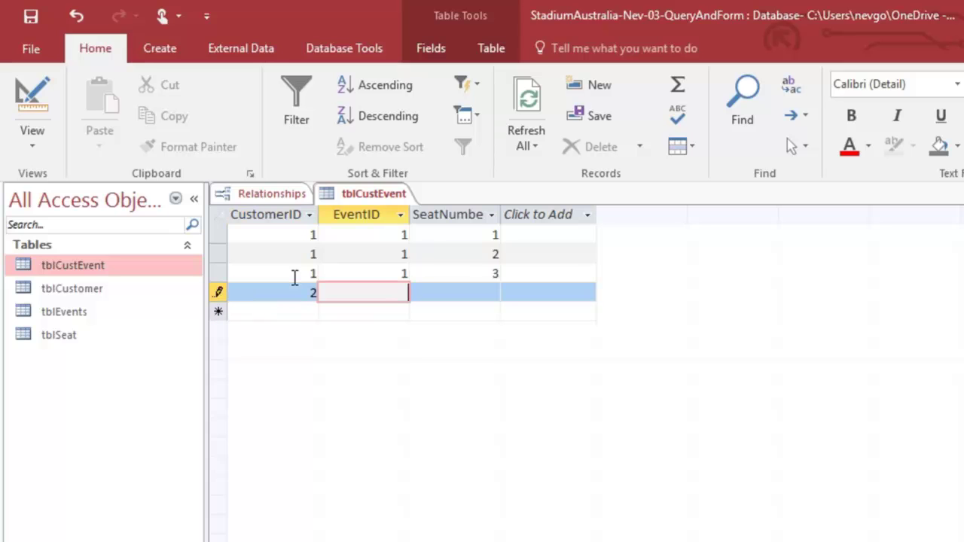
{"action": "type", "text": "1"}
{"action": "key", "text": "Tab"}
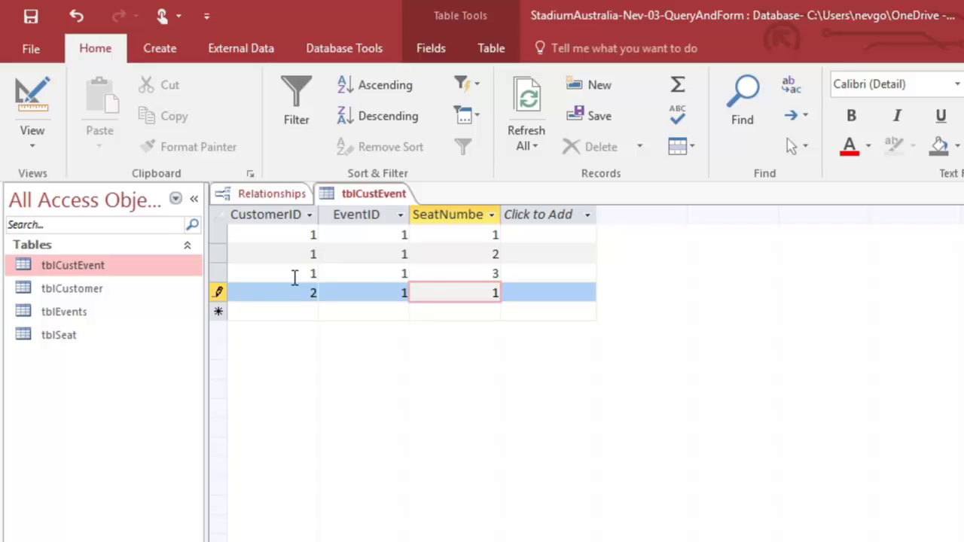
{"action": "key", "text": "Tab"}
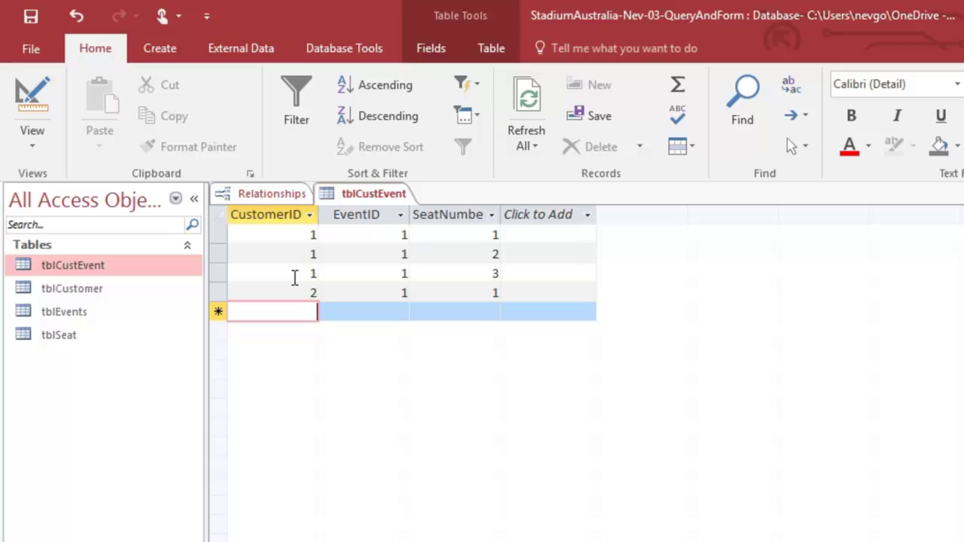
{"action": "left_click", "coordinate": [496, 294]}
{"action": "key", "text": "BackSpace"}
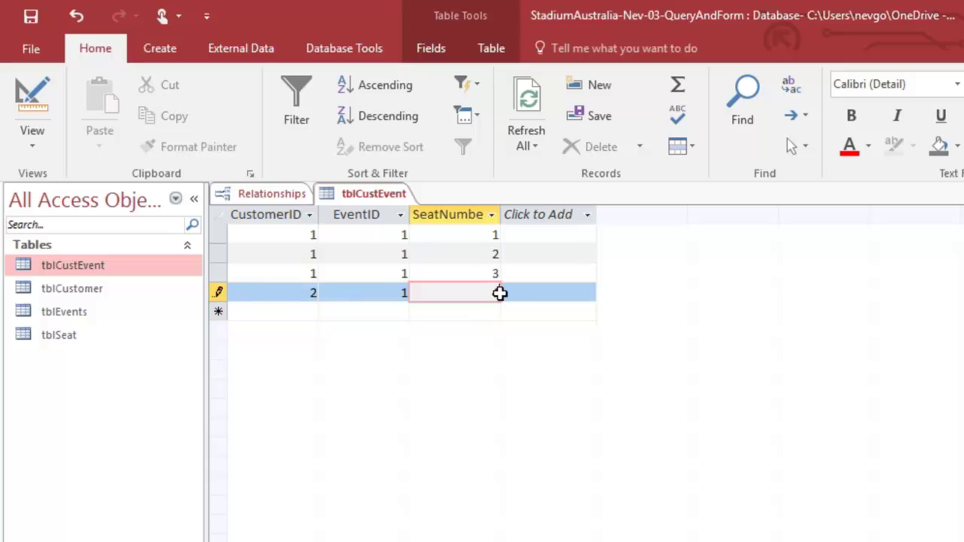
{"action": "key", "text": "Tab"}
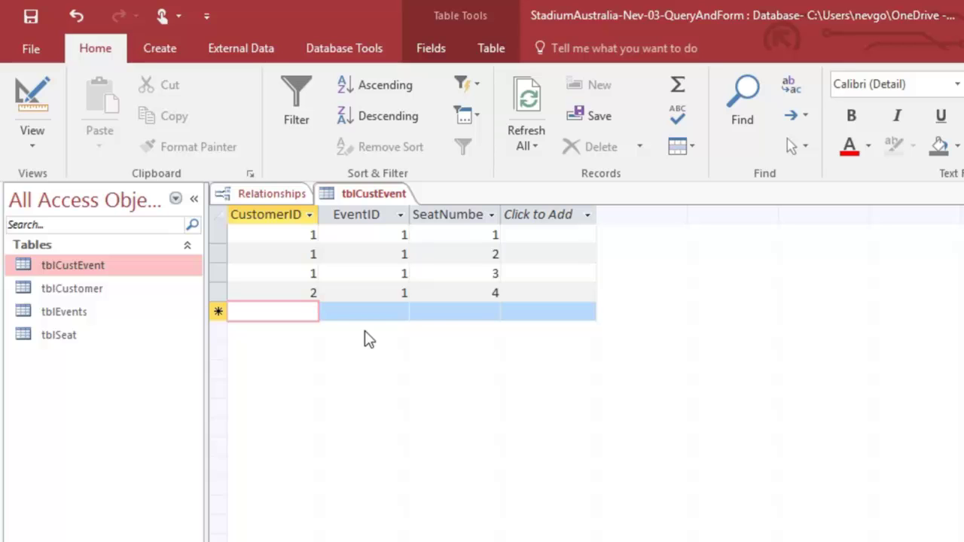
- Add customer 2's bookings for event 2, seats 1 and 2
{"action": "type", "text": "2"}
{"action": "key", "text": "Tab"}
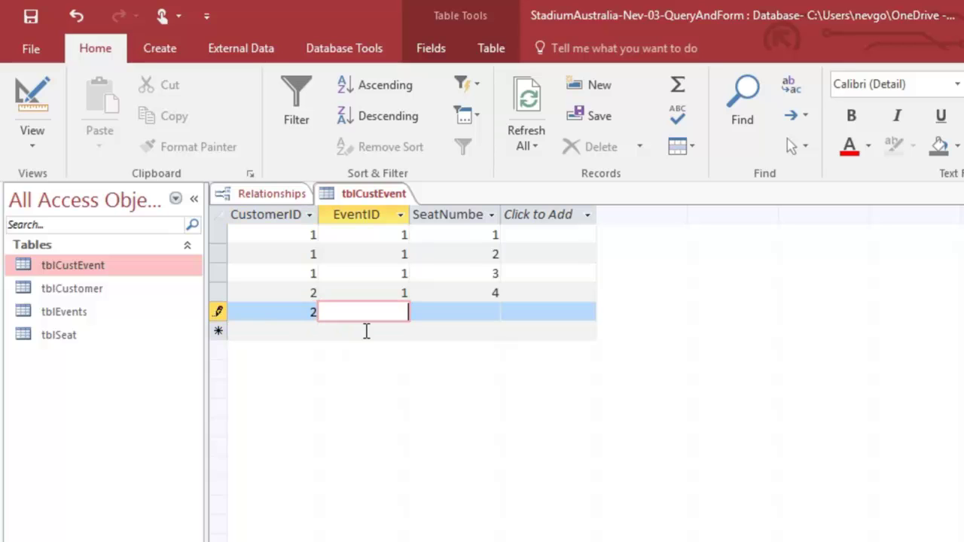
{"action": "key", "text": "Tab"}
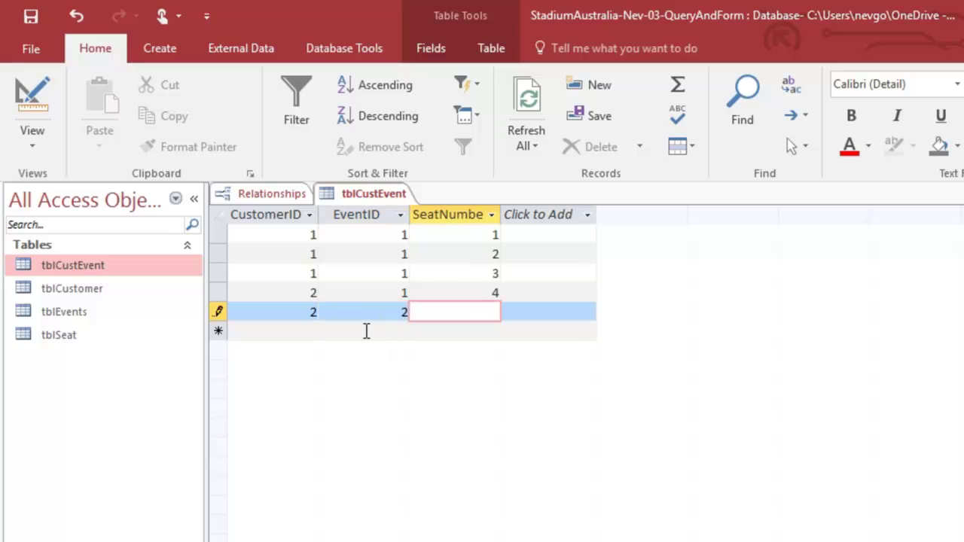
{"action": "key", "text": "Tab"}
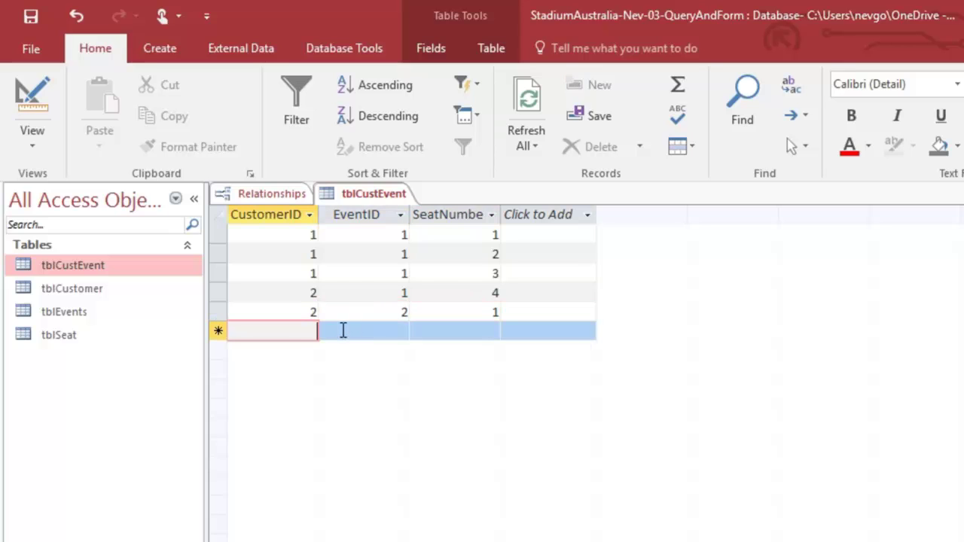
{"action": "type", "text": "2"}
{"action": "key", "text": "Tab"}
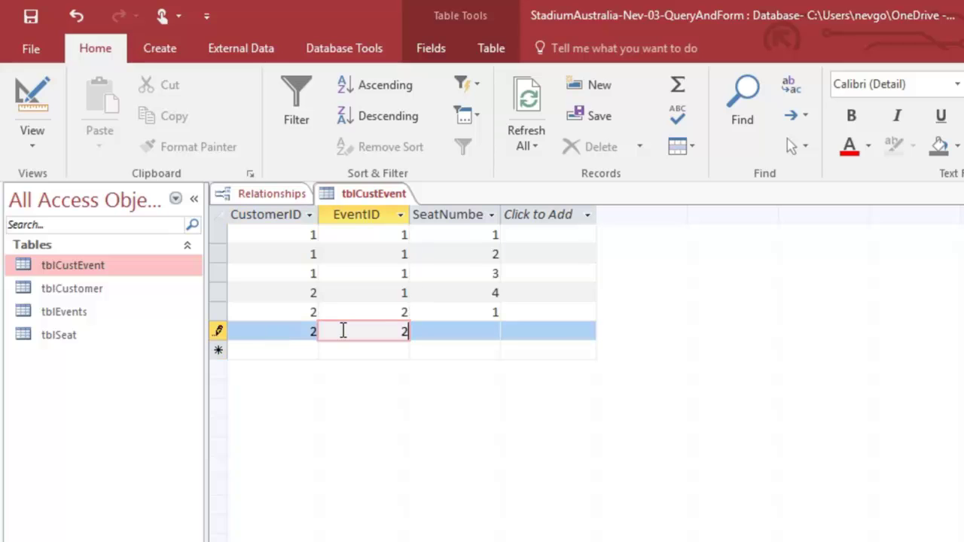
{"action": "type", "text": "2"}
{"action": "key", "text": "Tab"}
{"action": "type", "text": "2"}
{"action": "key", "text": "Tab"}
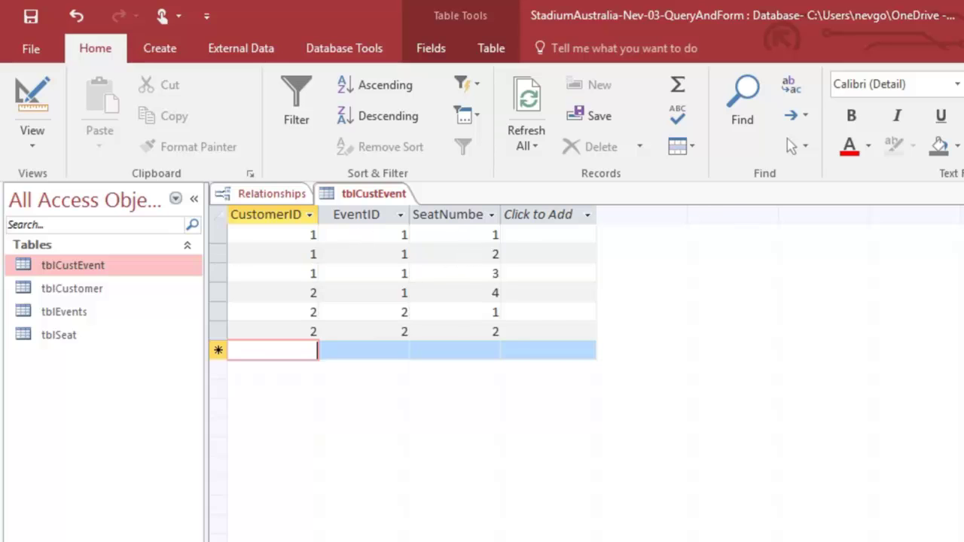
- Close the datasheet and start a query design with tblCustomer, tblCustEvent and tblEvents
{"action": "key", "text": "ctrl+F4"}
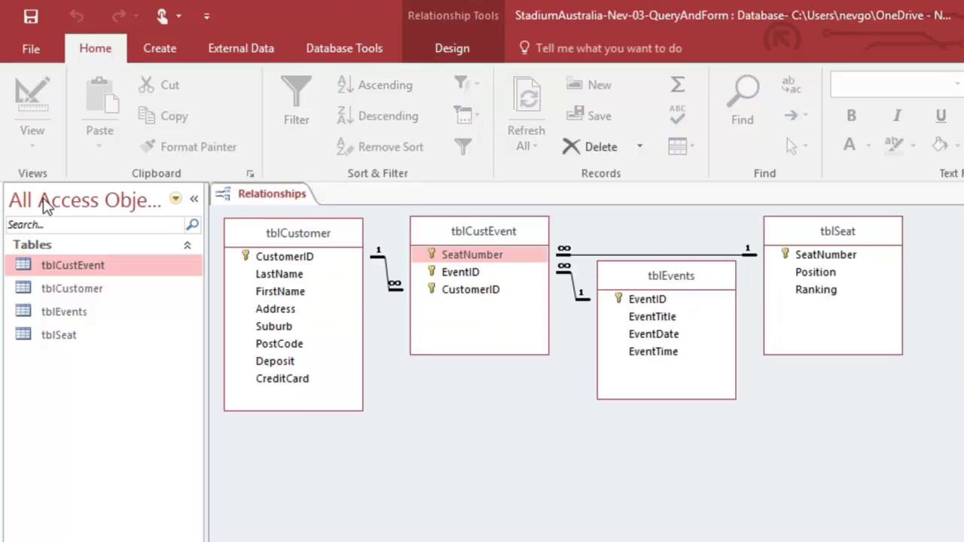
{"action": "left_click", "coordinate": [161, 47]}
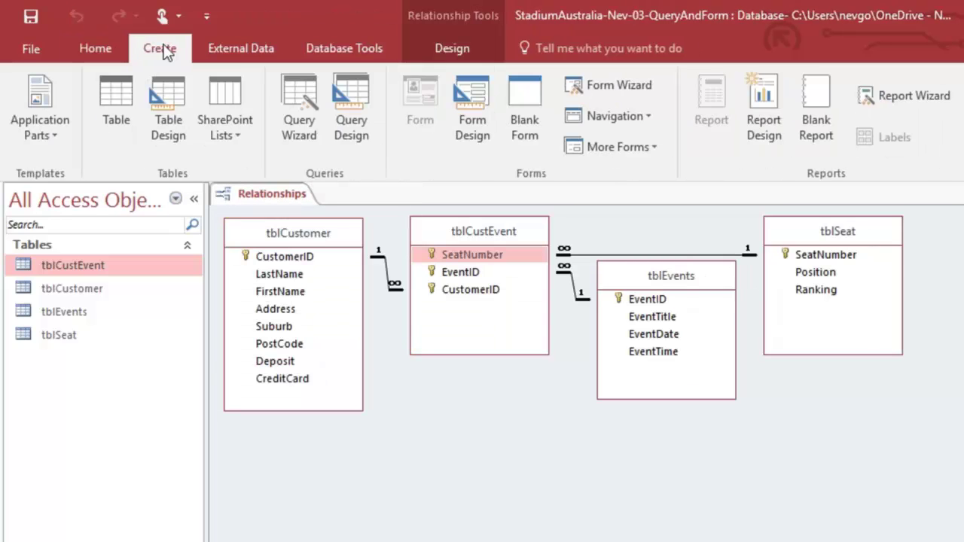
{"action": "left_click", "coordinate": [343, 103]}
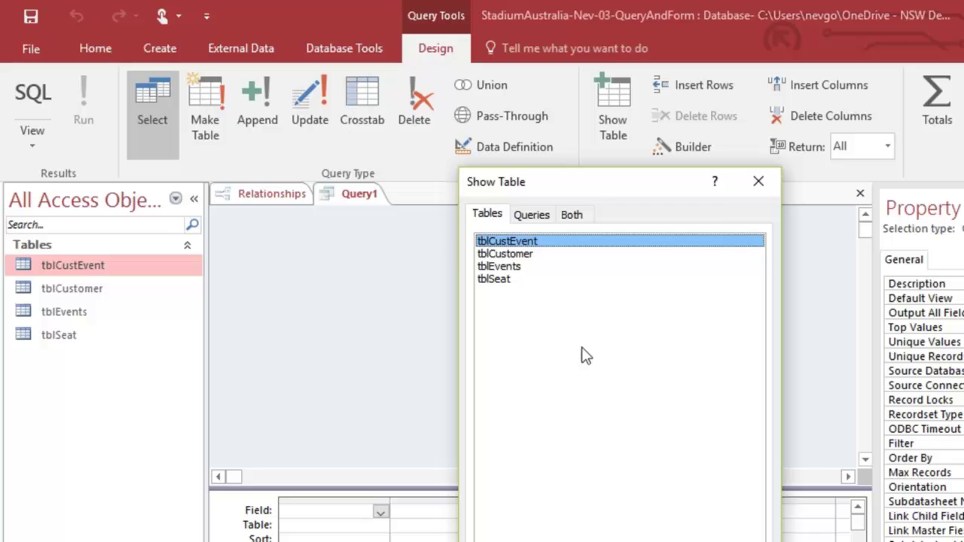
{"action": "double_click", "coordinate": [506, 256]}
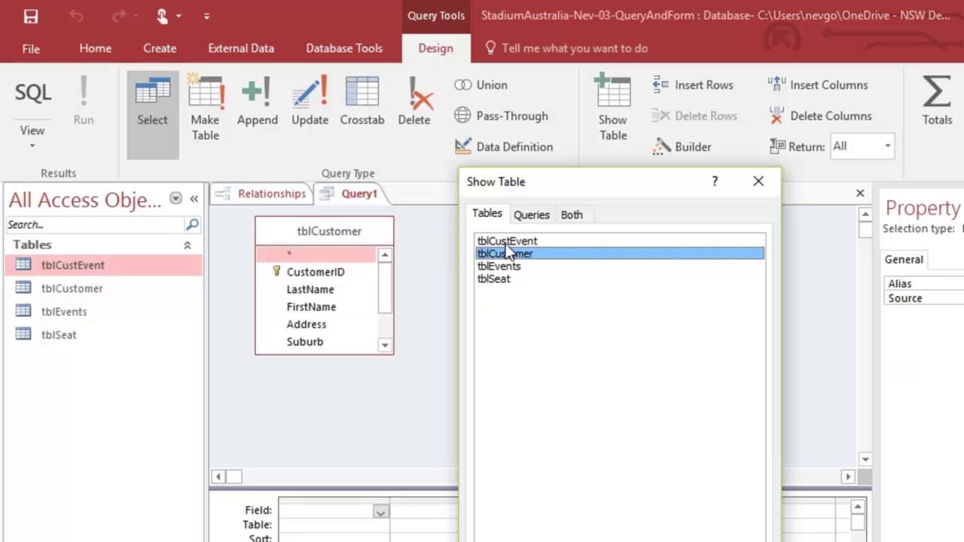
{"action": "double_click", "coordinate": [508, 243]}
{"action": "left_click", "coordinate": [500, 267]}
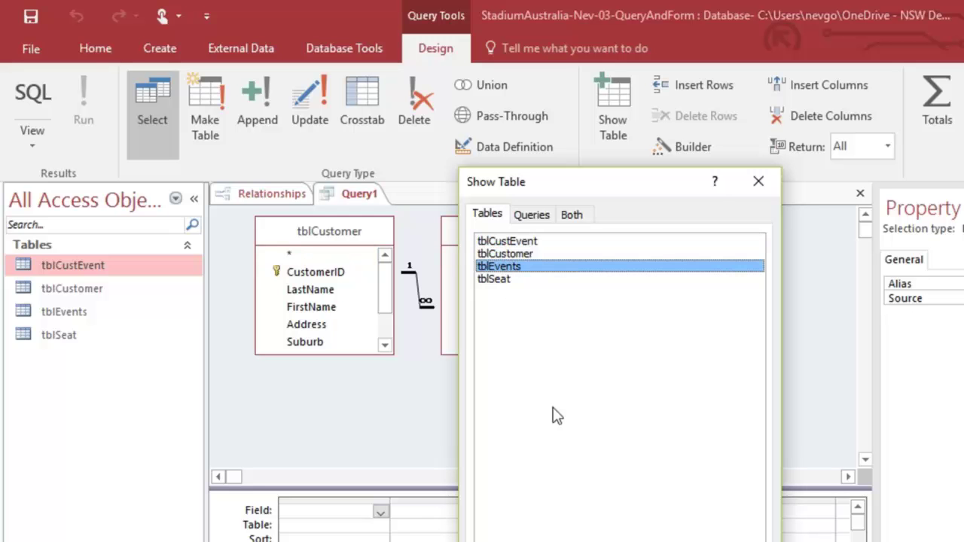
{"action": "key", "text": "Return"}
{"action": "key", "text": "Escape"}
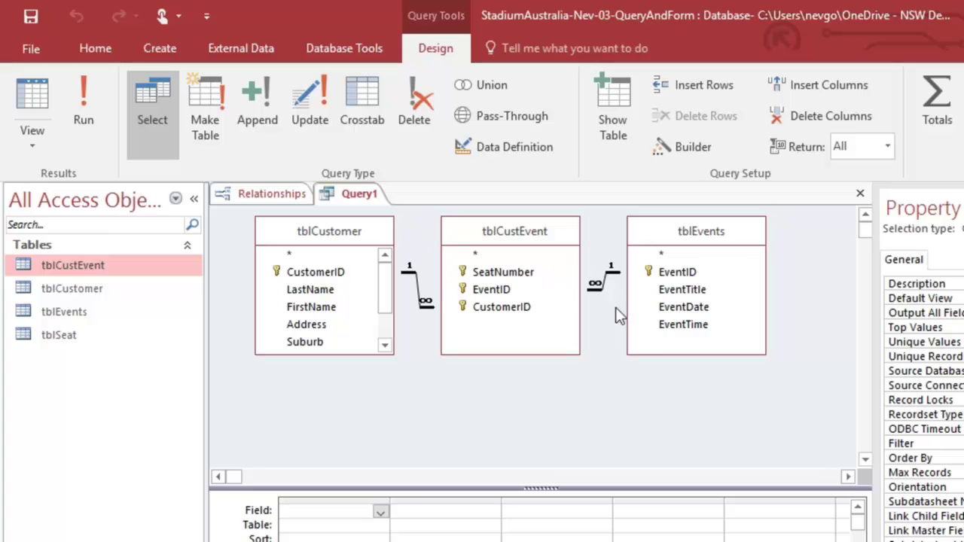
- Add CustomerID, LastName, FirstName, SeatNumber, EventID and the event title, date and time fields to the grid
{"action": "double_click", "coordinate": [339, 275]}
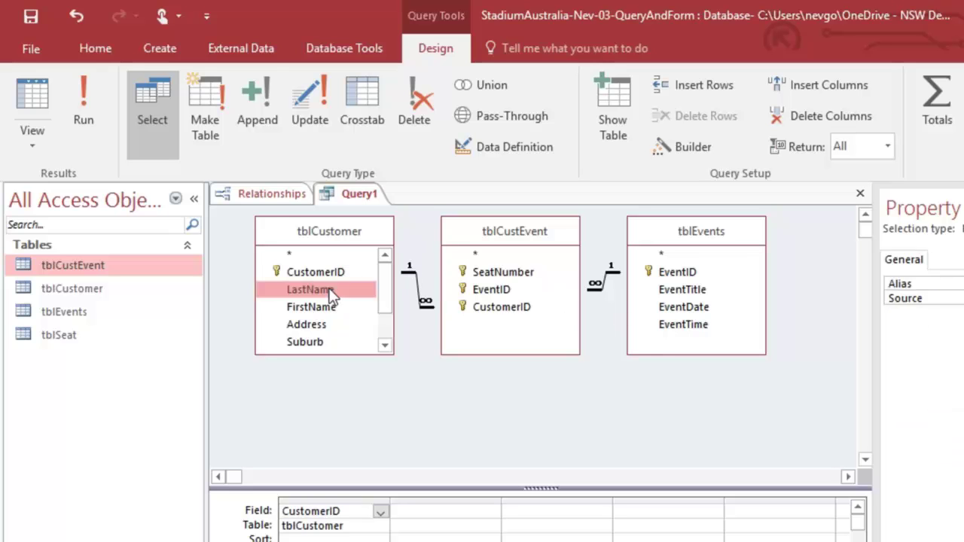
{"action": "double_click", "coordinate": [330, 291]}
{"action": "double_click", "coordinate": [324, 309]}
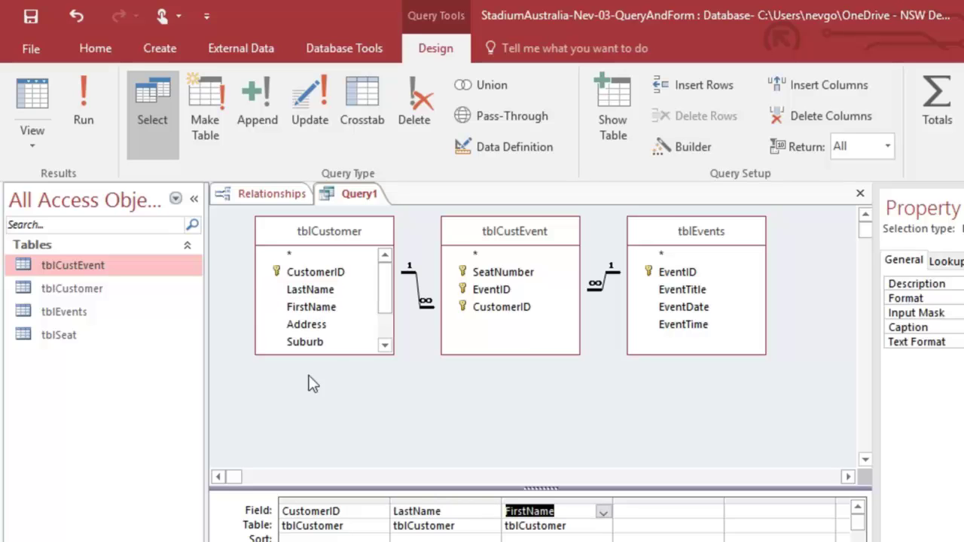
{"action": "left_click", "coordinate": [501, 306]}
{"action": "left_click", "coordinate": [505, 294]}
{"action": "left_click", "coordinate": [502, 277]}
{"action": "double_click", "coordinate": [499, 274]}
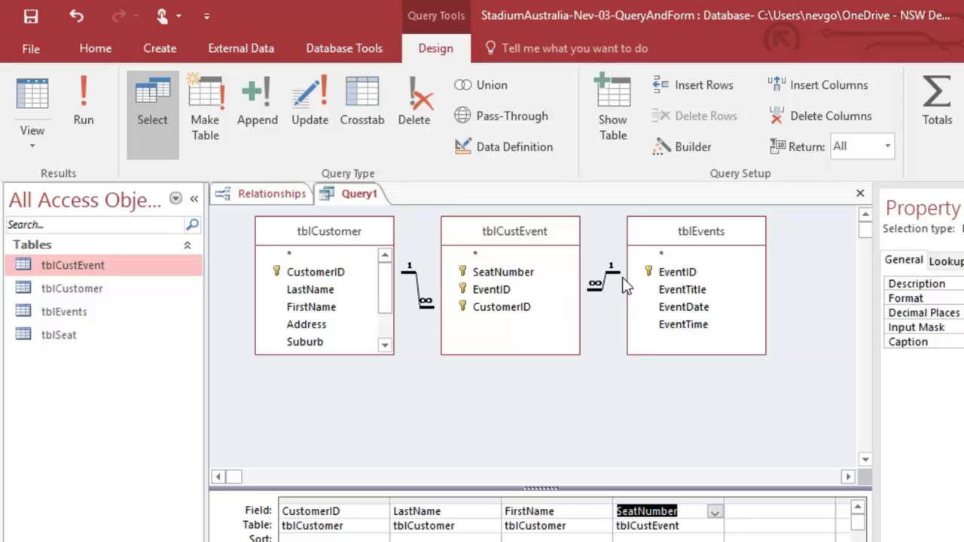
{"action": "left_click", "coordinate": [669, 277]}
{"action": "double_click", "coordinate": [678, 274]}
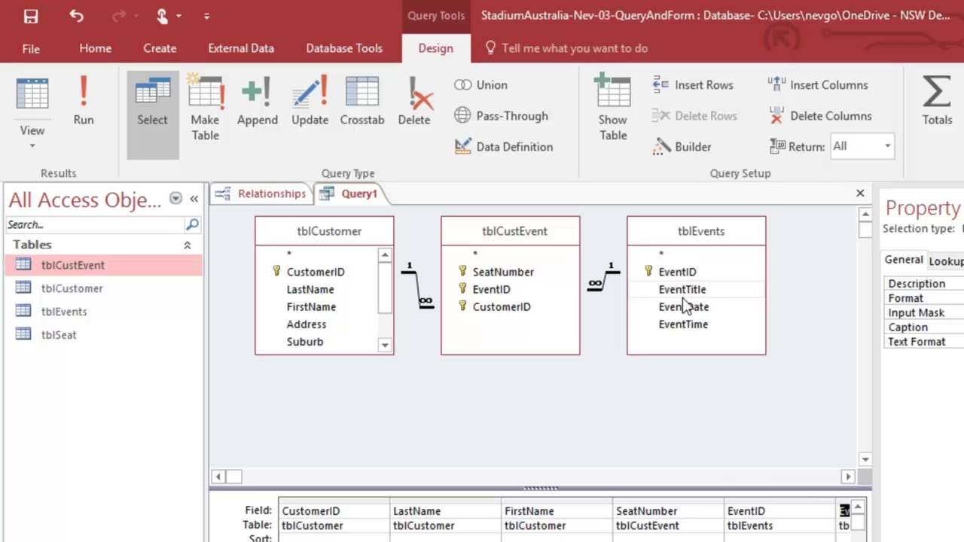
{"action": "double_click", "coordinate": [683, 324]}
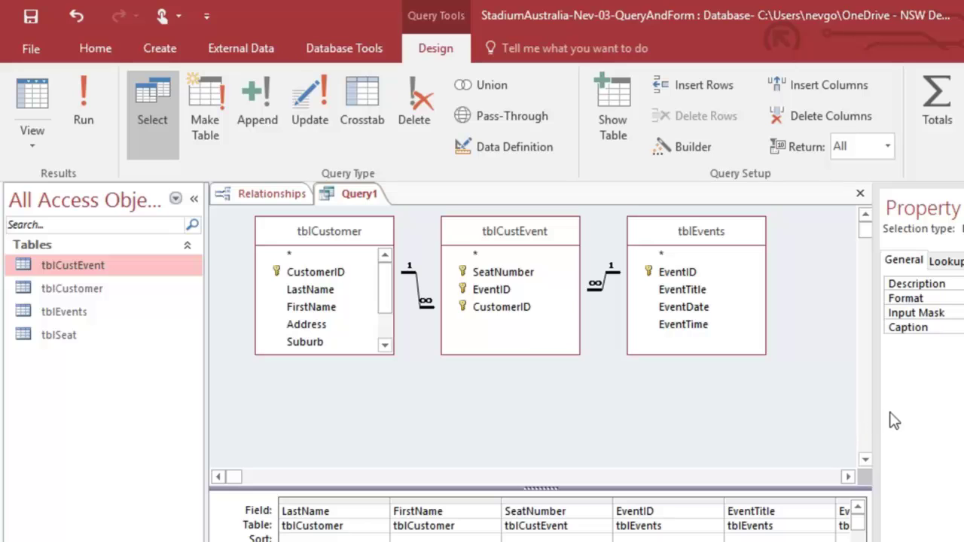
{"action": "left_click_drag", "start_coordinate": [876, 413], "coordinate": [952, 413]}
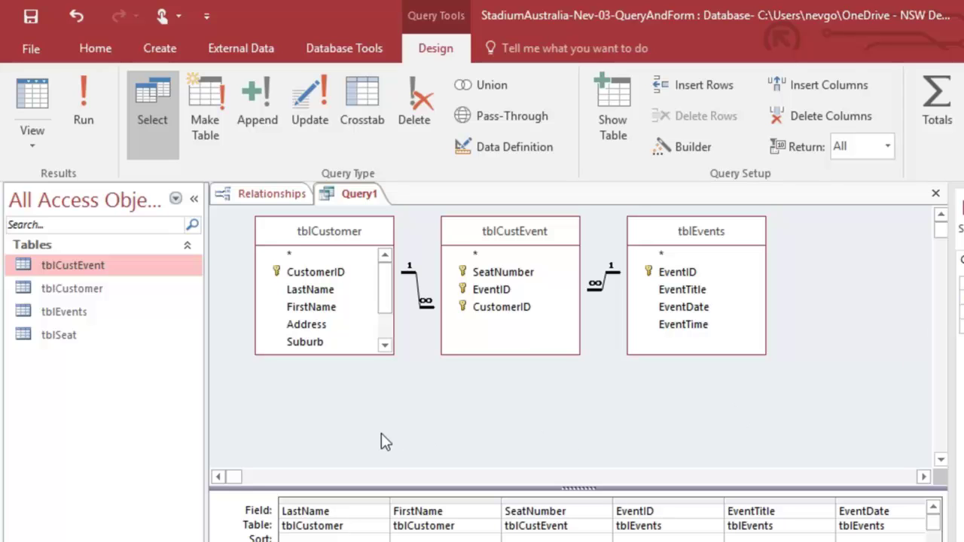
{"action": "left_click", "coordinate": [22, 98]}
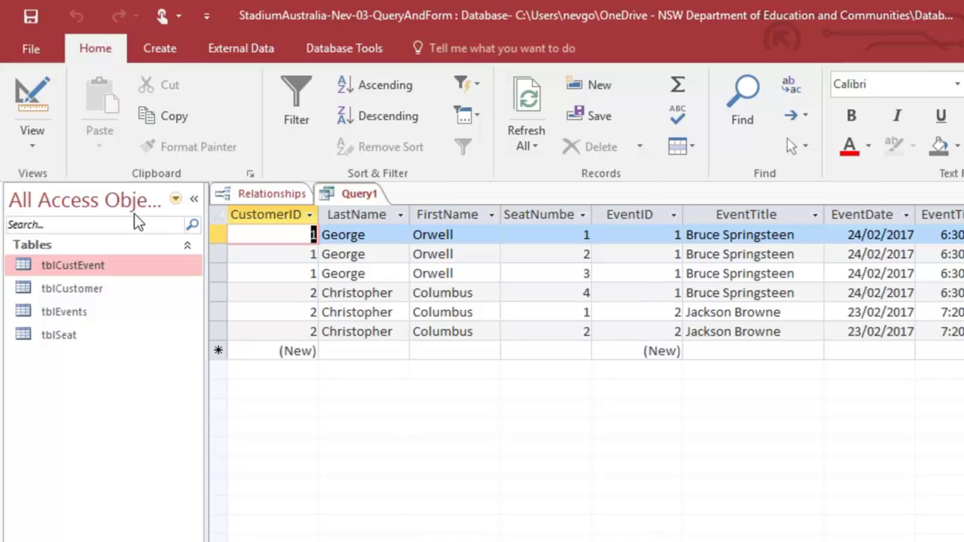
{"action": "left_click", "coordinate": [34, 105]}
- Close the query and save it as qryCustEventSeat
{"action": "key", "text": "ctrl+w"}
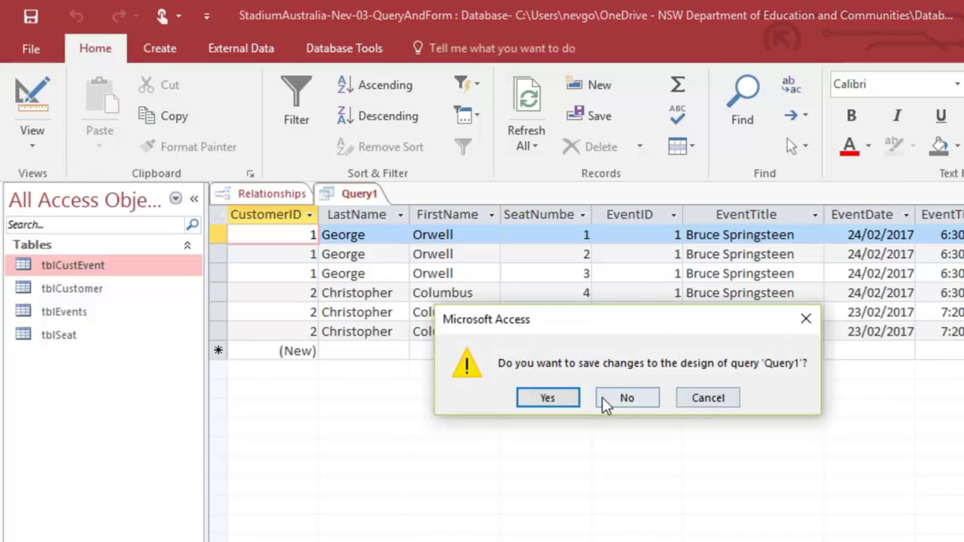
{"action": "left_click", "coordinate": [547, 399]}
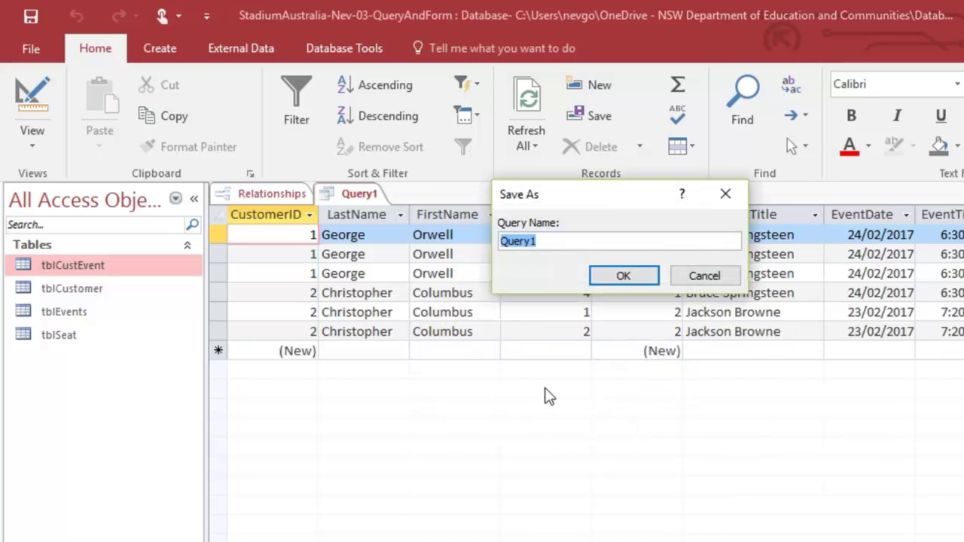
{"action": "type", "text": "qryCustEven"}
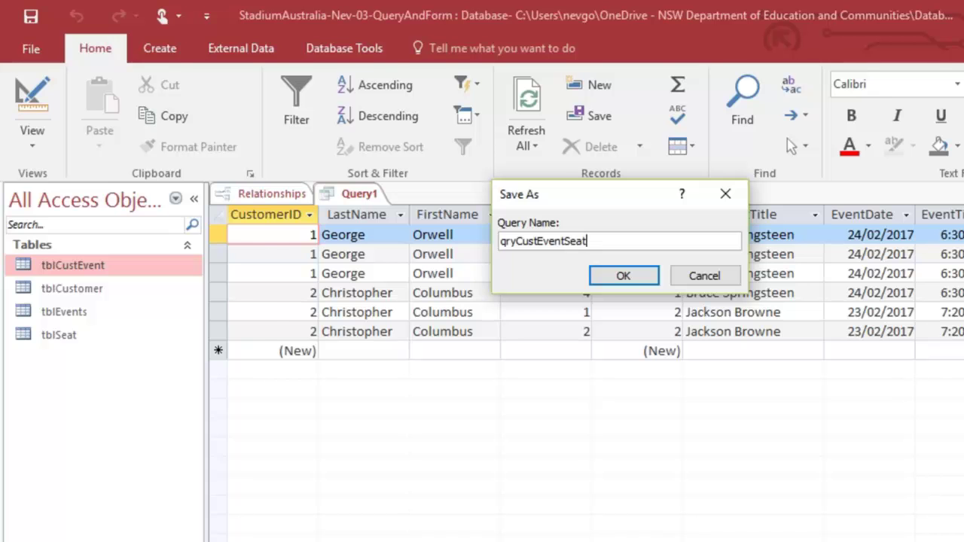
{"action": "type", "text": "tSeat"}
{"action": "key", "text": "Return"}
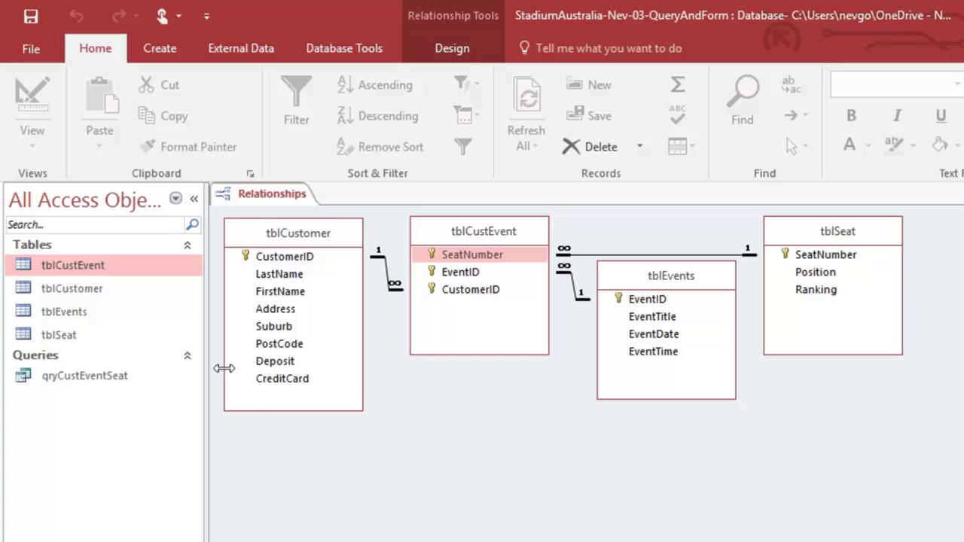
- Start the Form Wizard on qryCustEventSeat and select all eight fields
{"action": "left_click", "coordinate": [178, 48]}
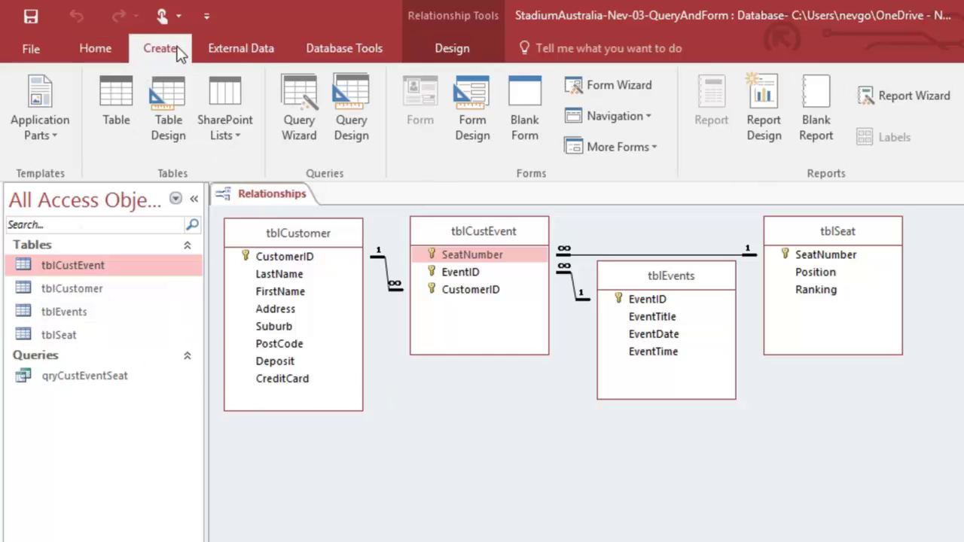
{"action": "left_click", "coordinate": [601, 90]}
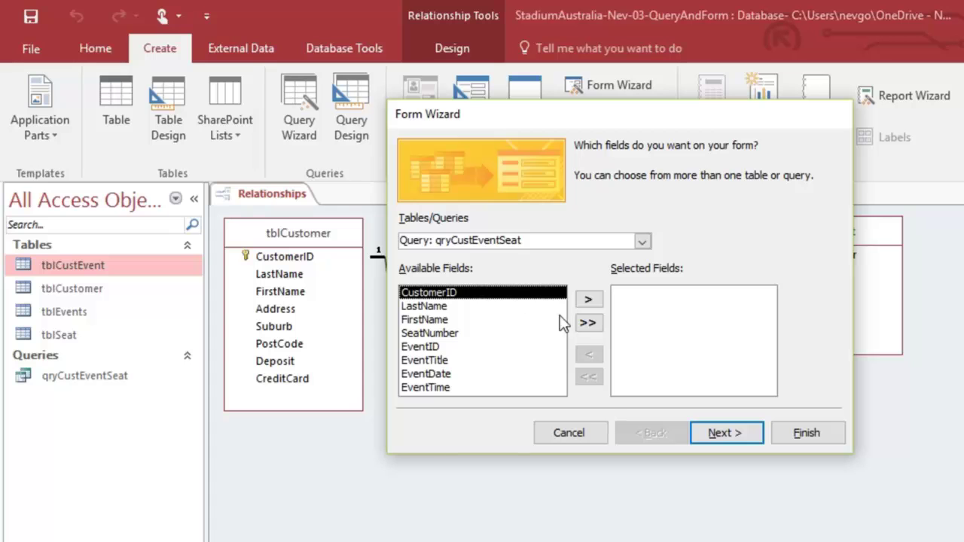
{"action": "left_click", "coordinate": [587, 323]}
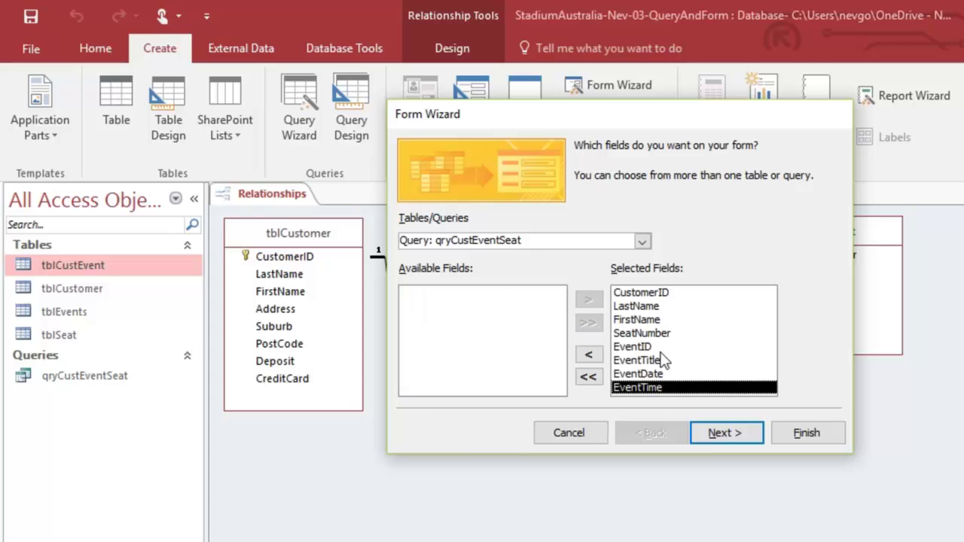
- Keep the data grouped by tblCustomer as a form with a subform
{"action": "left_click", "coordinate": [731, 432]}
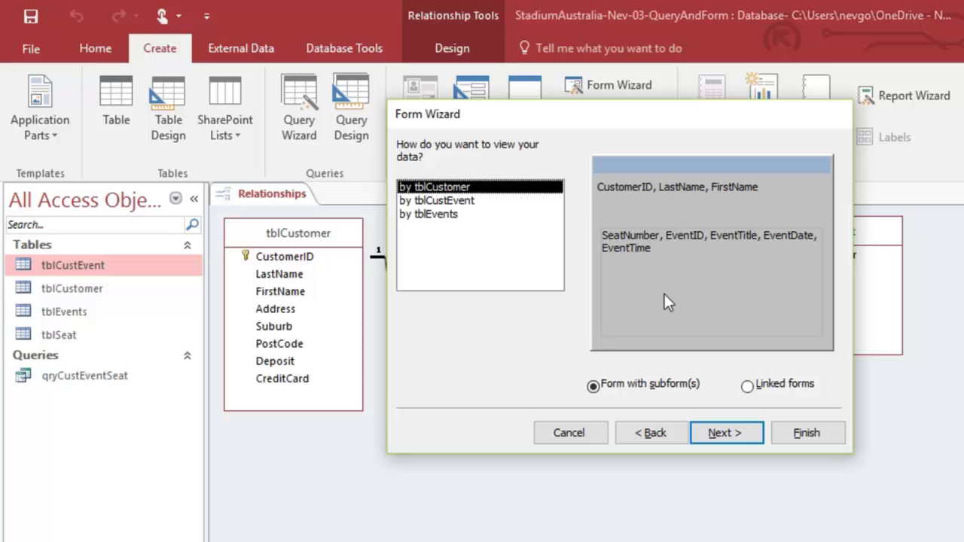
{"action": "left_click", "coordinate": [727, 436]}
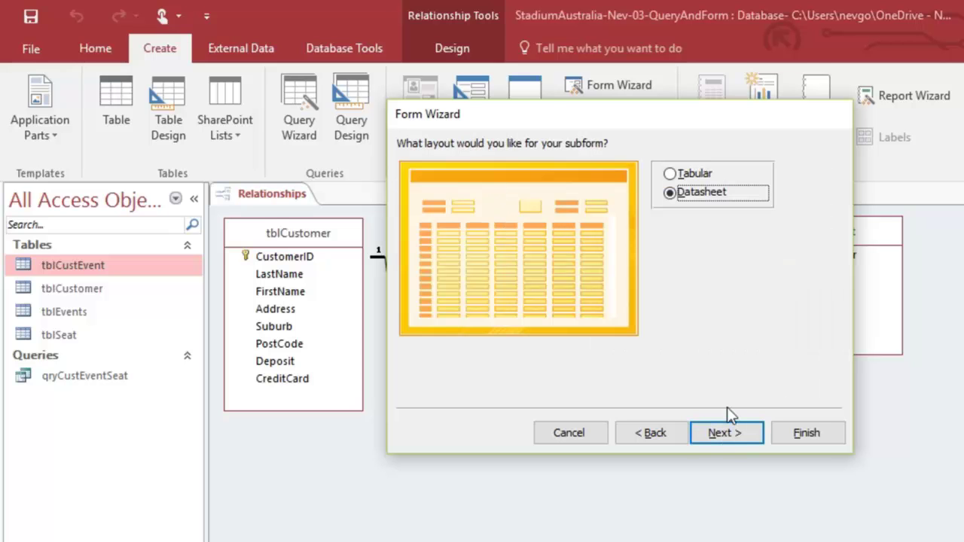
- Keep the datasheet subform layout and title the form frmCustBooking
{"action": "left_click", "coordinate": [737, 432]}
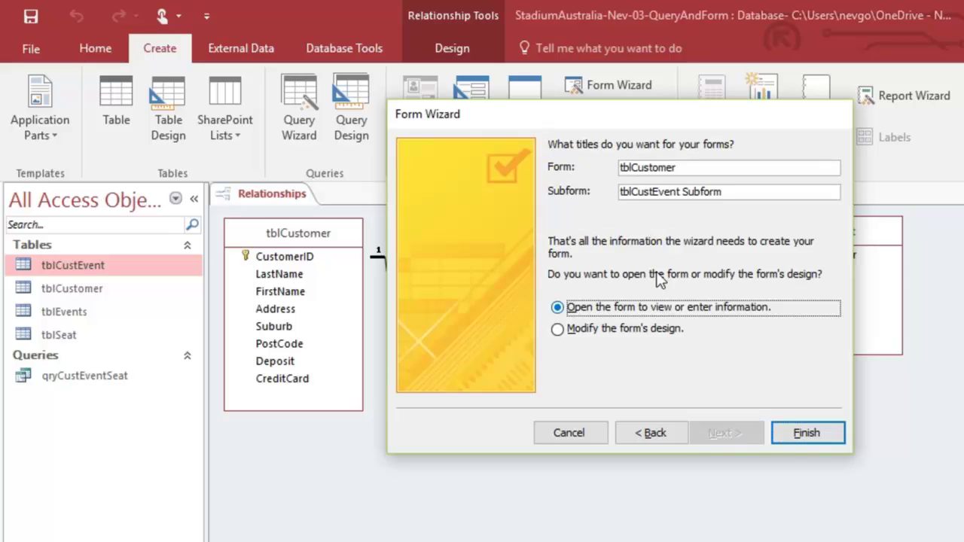
{"action": "left_click", "coordinate": [692, 168]}
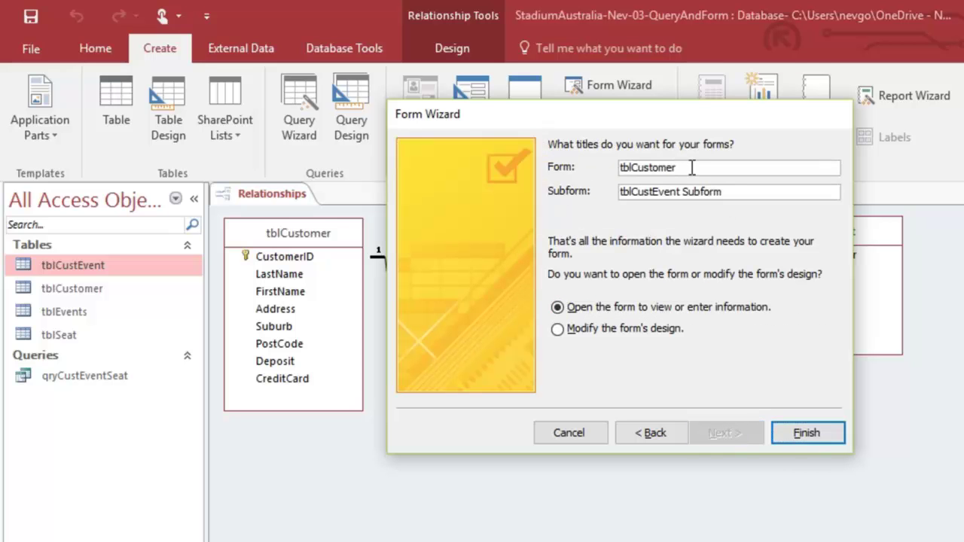
{"action": "key", "text": "BackSpace"}
{"action": "key", "text": "BackSpace"}
{"action": "type", "text": "Booking"}
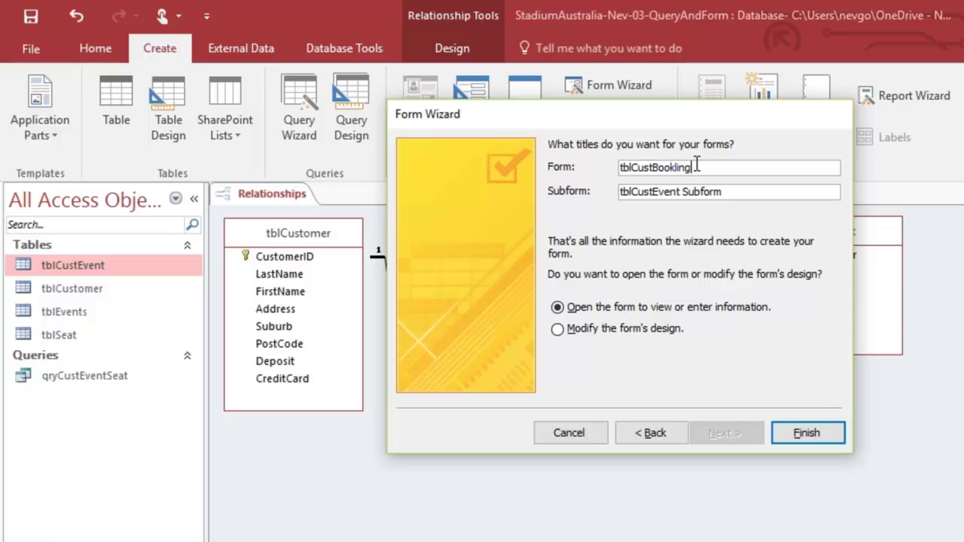
{"action": "key", "text": "BackSpace"}
{"action": "key", "text": "BackSpace"}
{"action": "type", "text": "ng"}
{"action": "left_click_drag", "start_coordinate": [697, 166], "coordinate": [564, 171]}
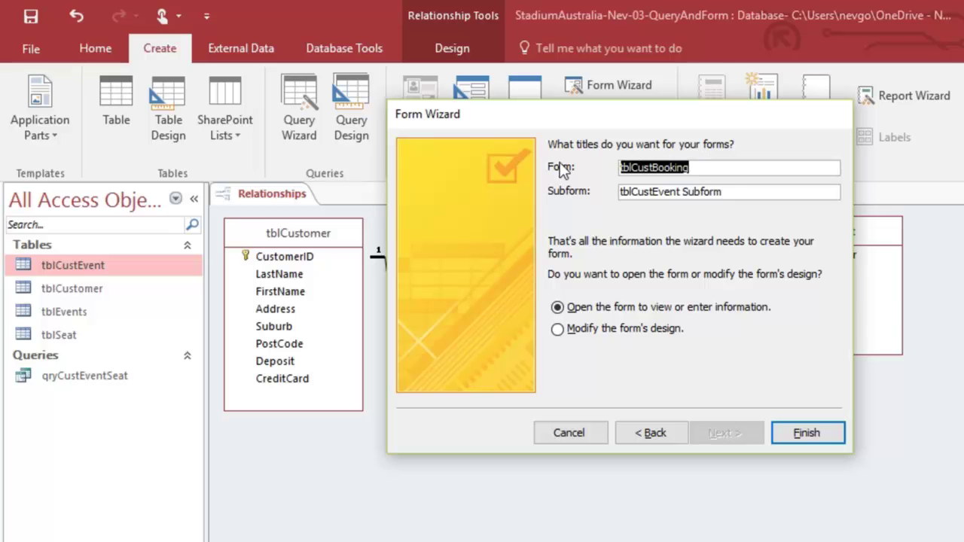
{"action": "left_click", "coordinate": [632, 169]}
{"action": "key", "text": "BackSpace"}
{"action": "key", "text": "BackSpace"}
{"action": "key", "text": "BackSpace"}
{"action": "type", "text": "frm"}
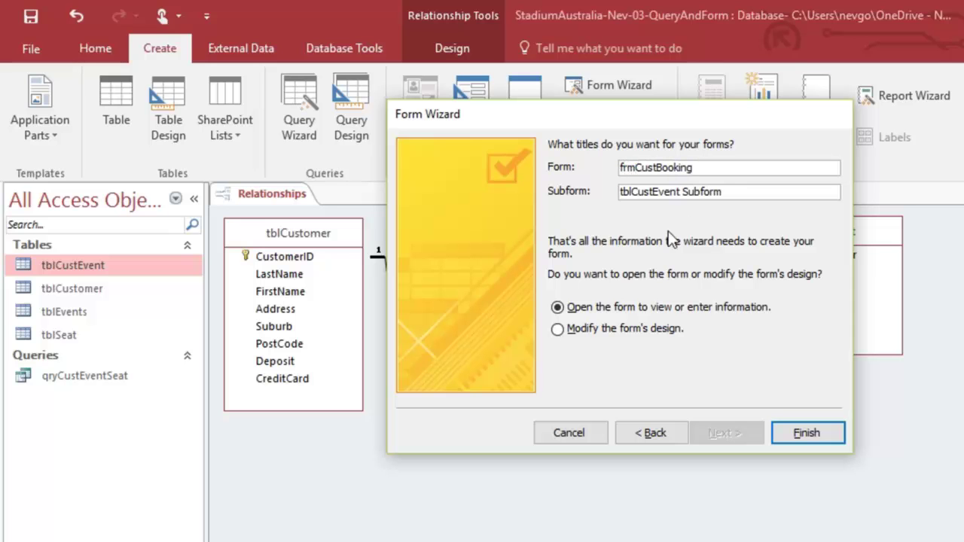
- Title the subform frmCustBookingSub and finish, opening the form
{"action": "left_click_drag", "start_coordinate": [711, 167], "coordinate": [616, 167]}
{"action": "key", "text": "ctrl+c"}
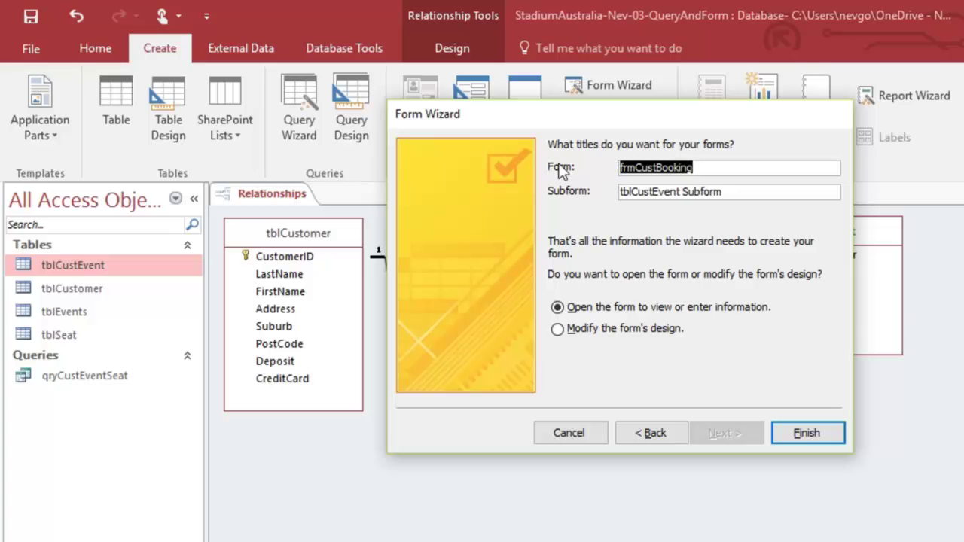
{"action": "left_click_drag", "start_coordinate": [736, 191], "coordinate": [485, 185]}
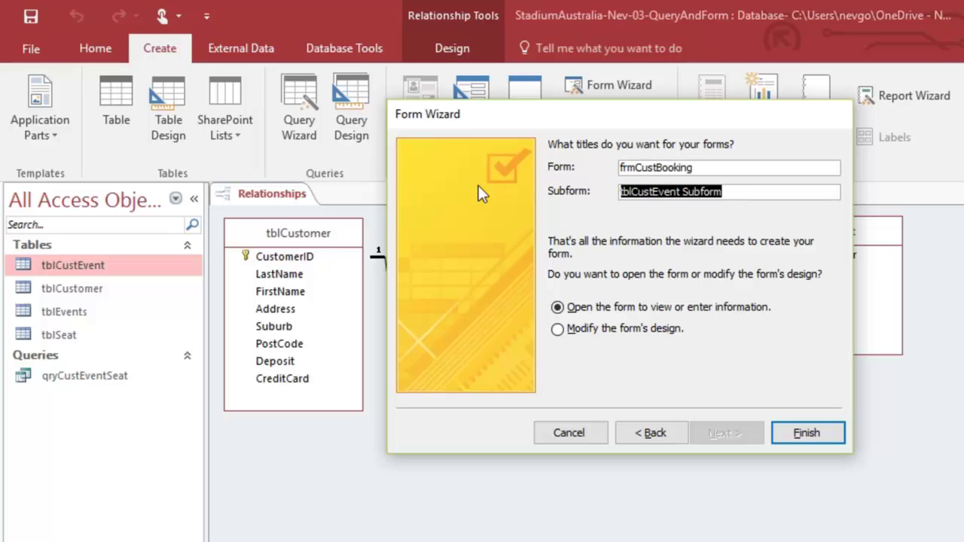
{"action": "key", "text": "ctrl+v"}
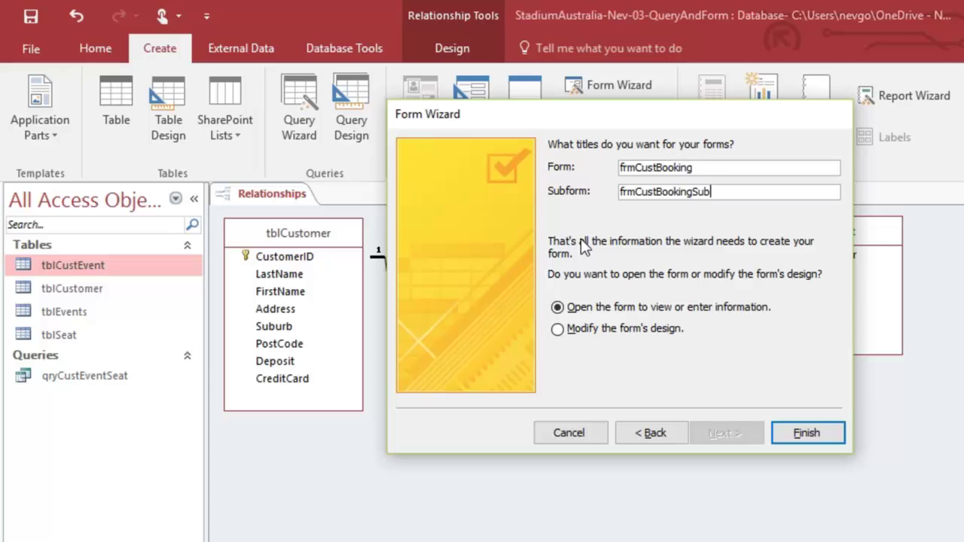
{"action": "left_click", "coordinate": [806, 434]}
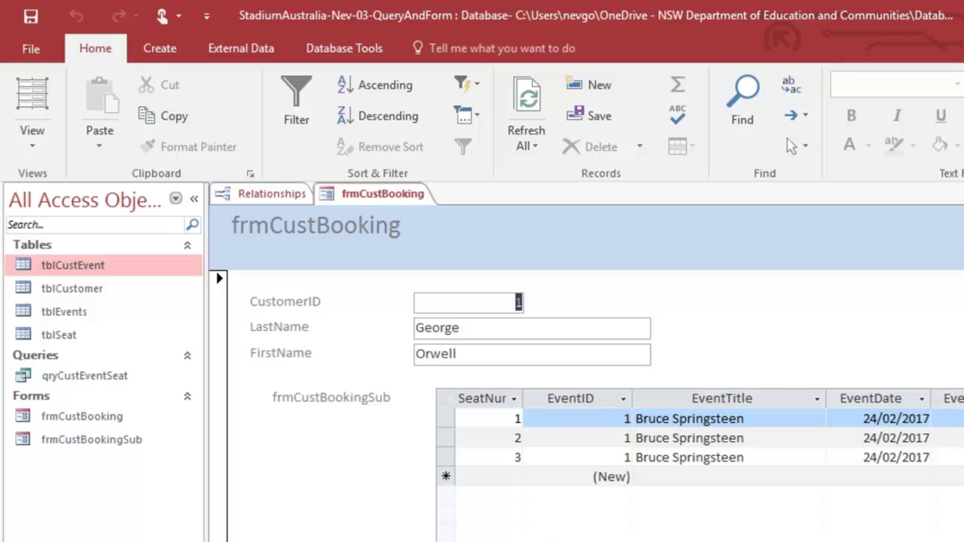
{"action": "key", "text": "ctrl+F1"}
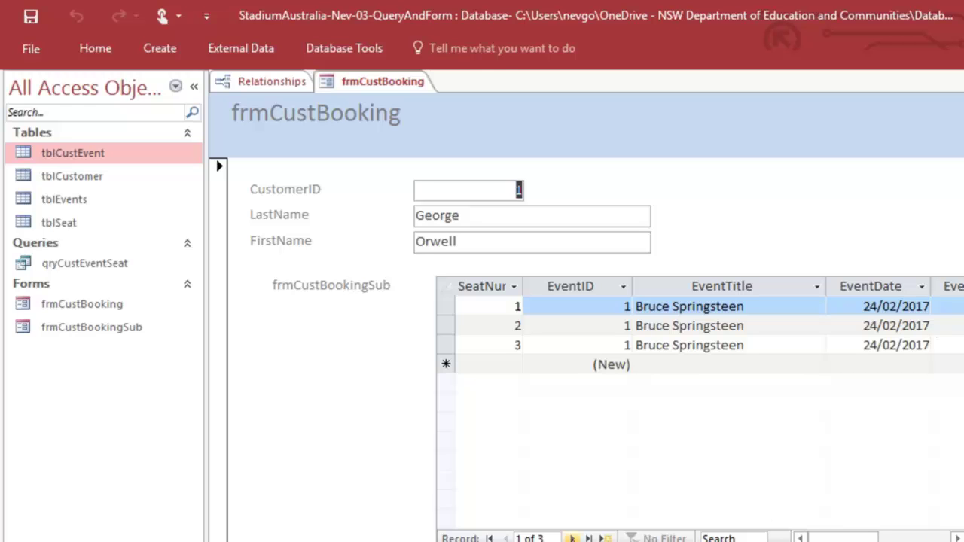
{"action": "left_click", "coordinate": [573, 538]}
{"action": "left_click", "coordinate": [572, 538]}
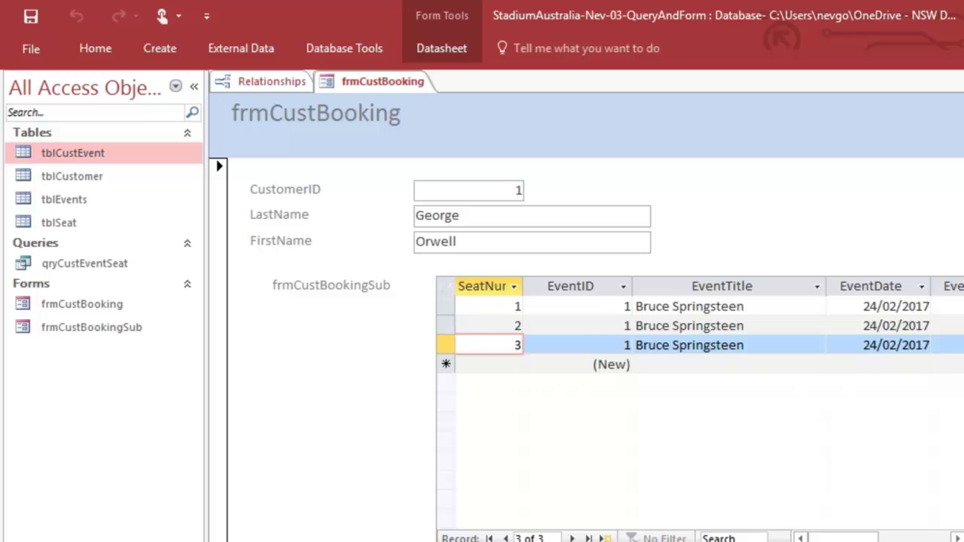
{"action": "key", "text": "Page_Down"}
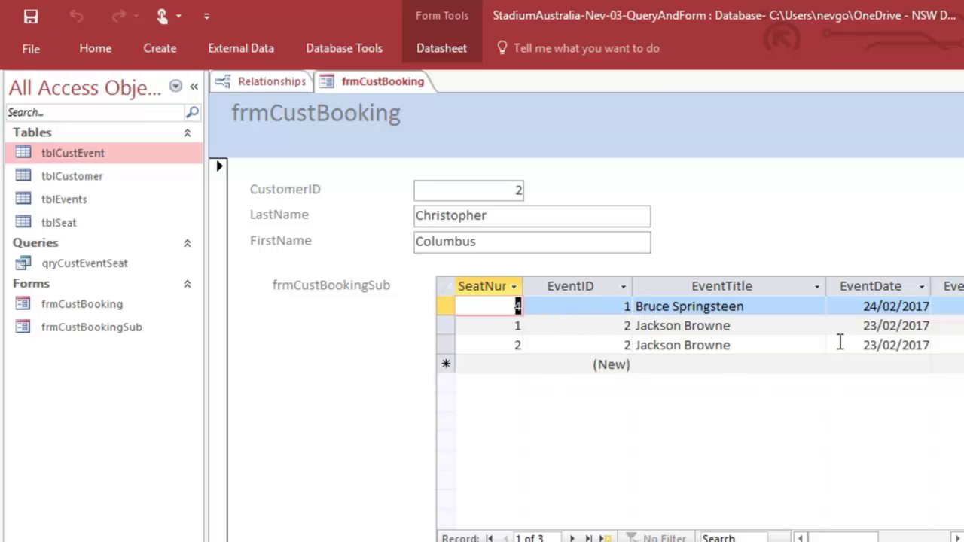
{"action": "left_click", "coordinate": [727, 306]}
{"action": "left_click", "coordinate": [716, 325]}
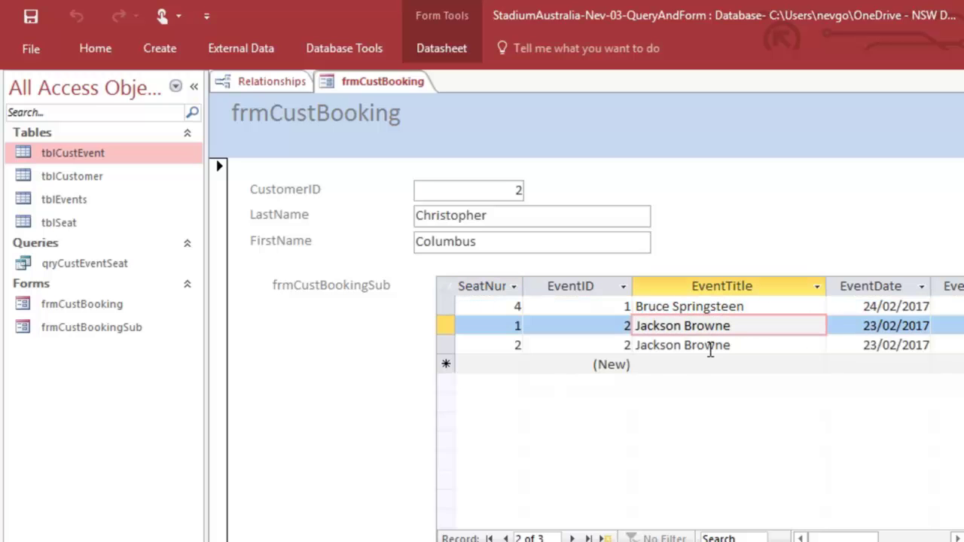
{"action": "left_click", "coordinate": [717, 307]}
{"action": "left_click", "coordinate": [715, 326]}
{"action": "left_click", "coordinate": [714, 345]}
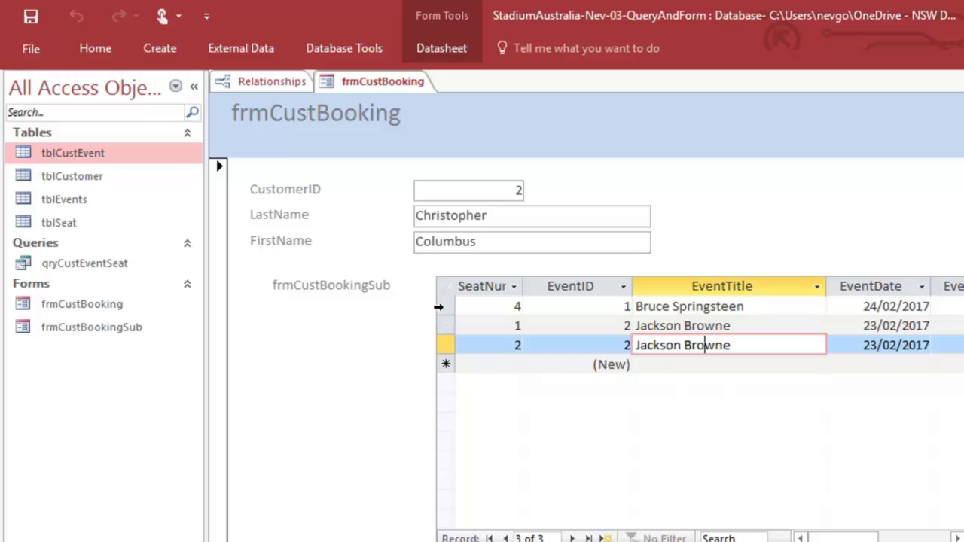
- Open frmCustBooking in Design View and pin the form Design ribbon
{"action": "right_click", "coordinate": [86, 309]}
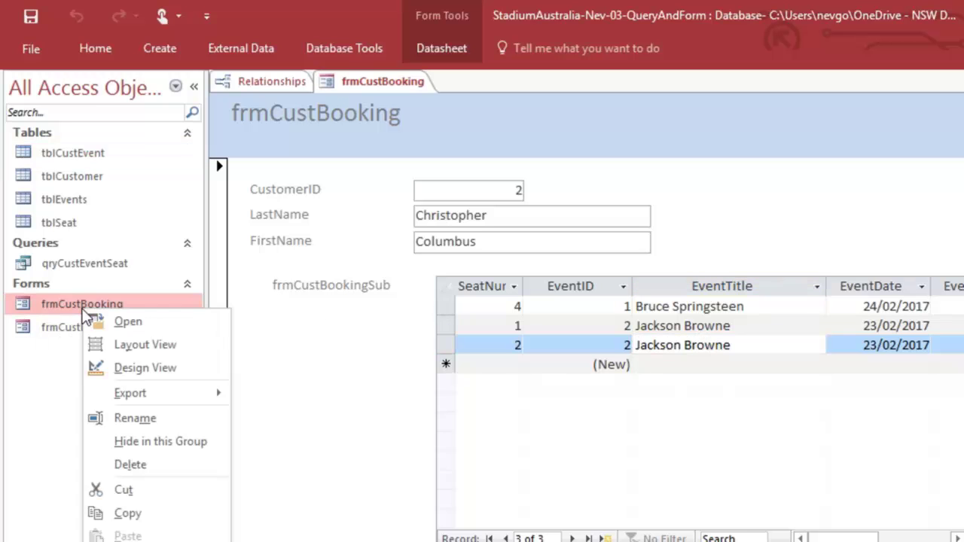
{"action": "left_click", "coordinate": [121, 343]}
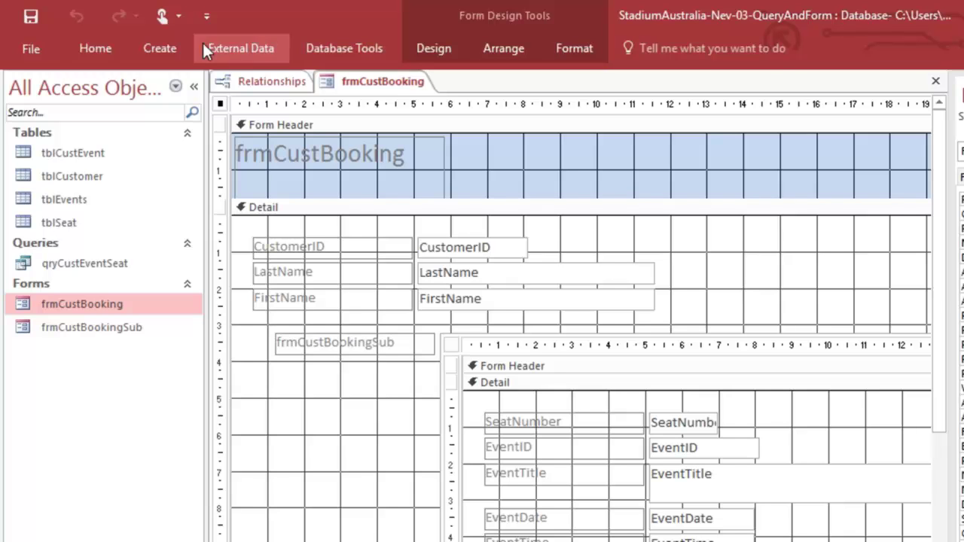
{"action": "left_click", "coordinate": [105, 49]}
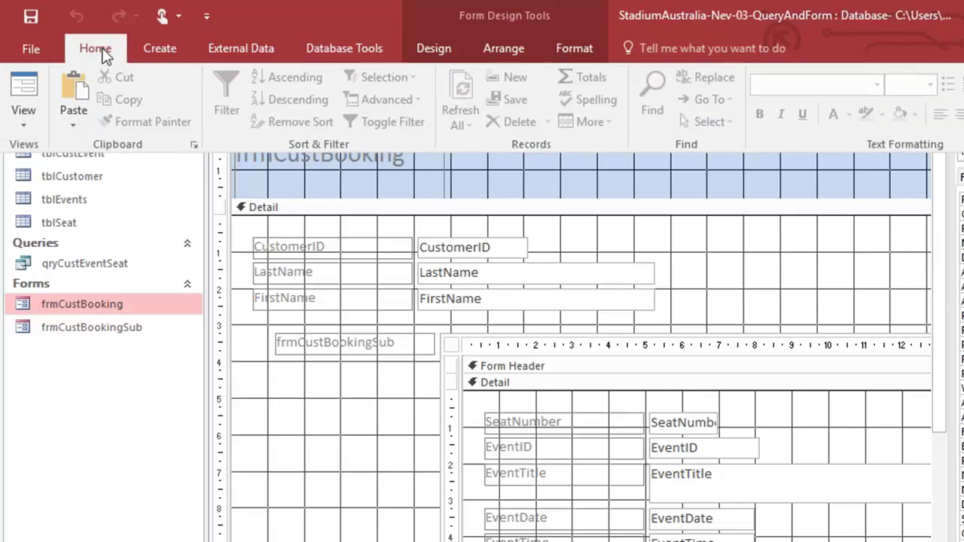
{"action": "left_click", "coordinate": [433, 49]}
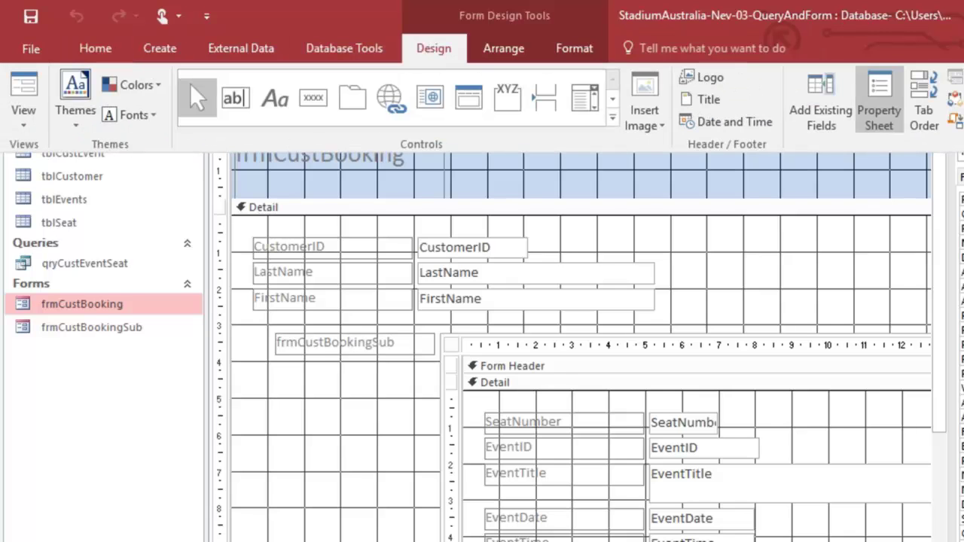
{"action": "left_click", "coordinate": [946, 141]}
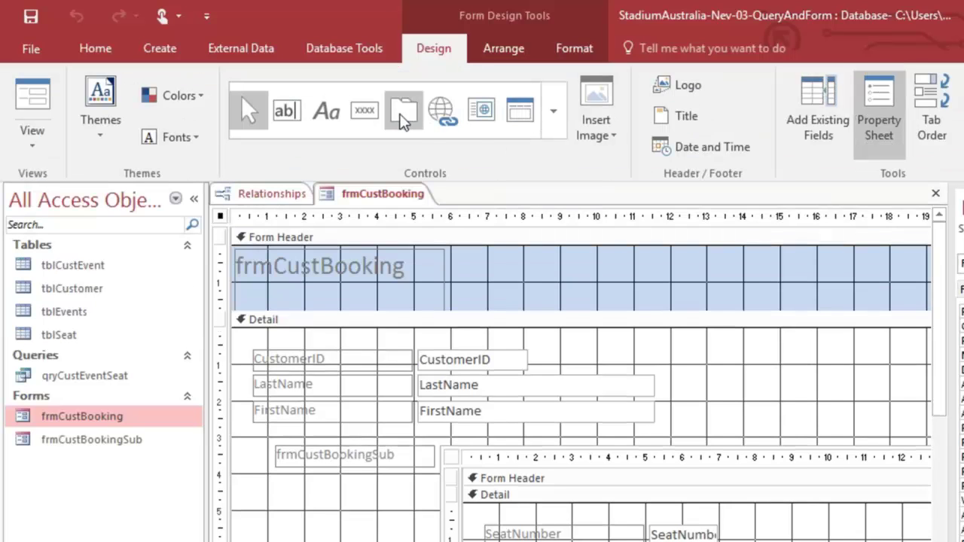
- Draw a combo box in the frmCustBooking form header to launch the Combo Box Wizard
{"action": "left_click", "coordinate": [554, 126]}
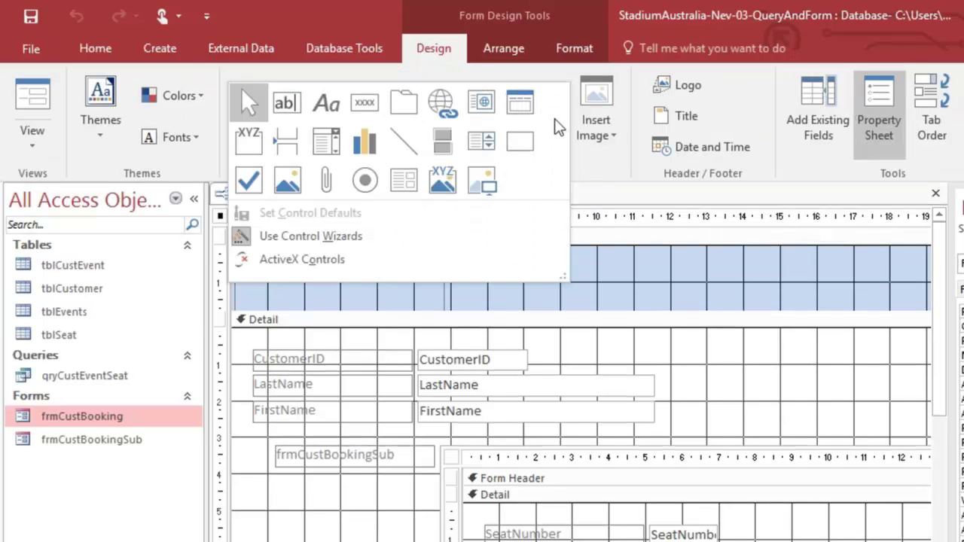
{"action": "left_click", "coordinate": [333, 141]}
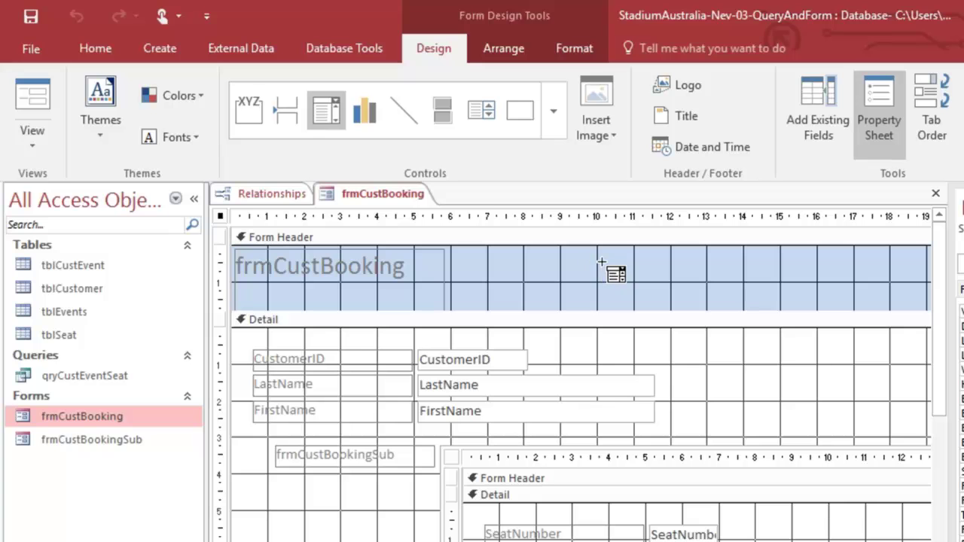
{"action": "left_click_drag", "start_coordinate": [603, 262], "coordinate": [758, 285]}
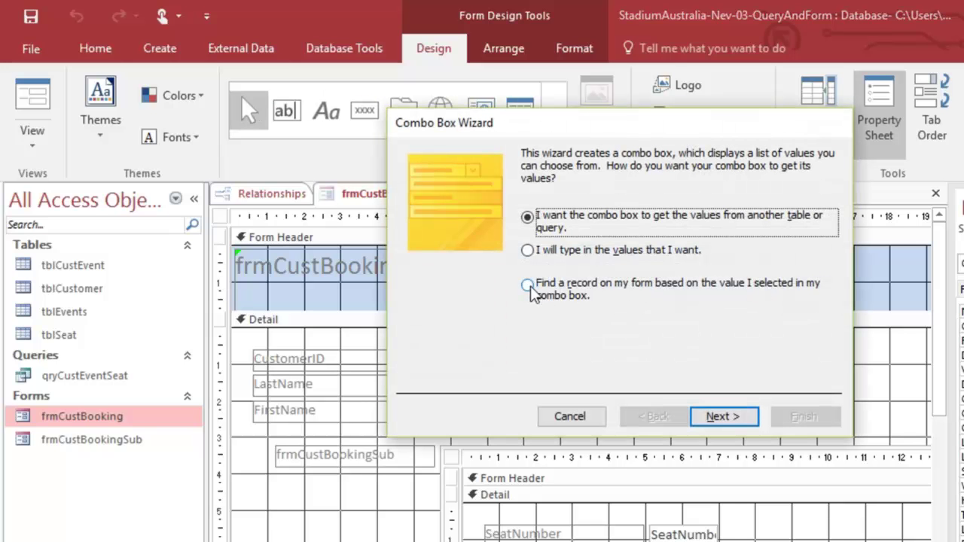
- Make a find-record combo box showing CustomerID, LastName and FirstName, labelled cboFindCustomer
{"action": "left_click", "coordinate": [529, 291]}
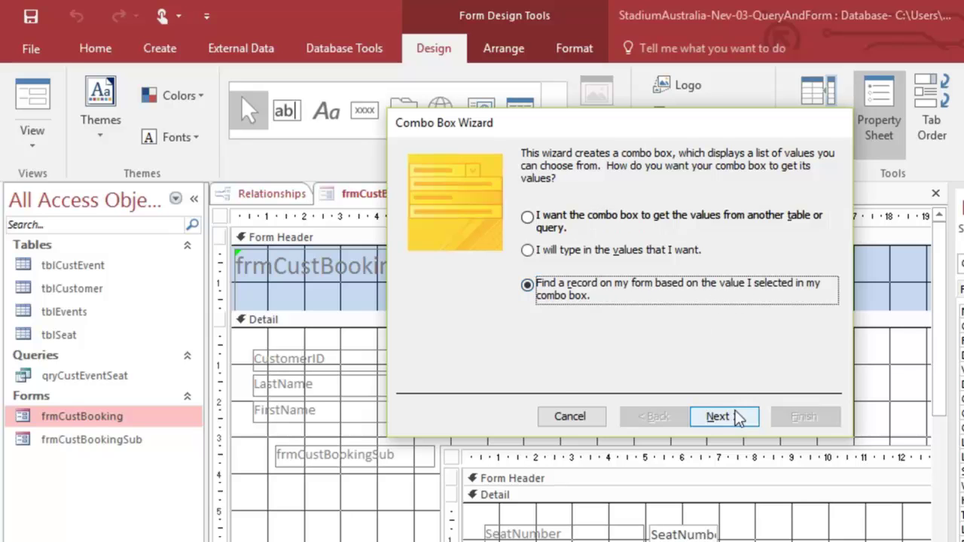
{"action": "left_click", "coordinate": [735, 419]}
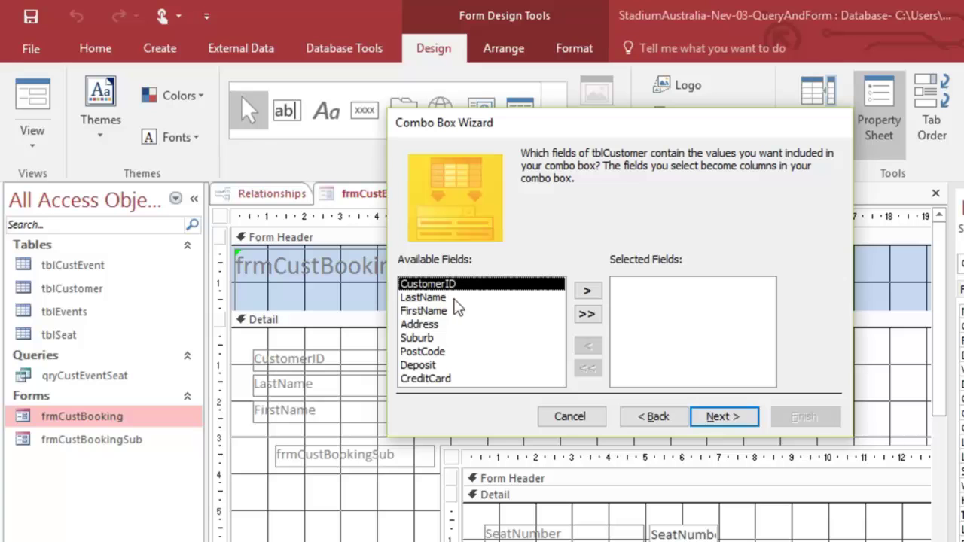
{"action": "left_click", "coordinate": [586, 294]}
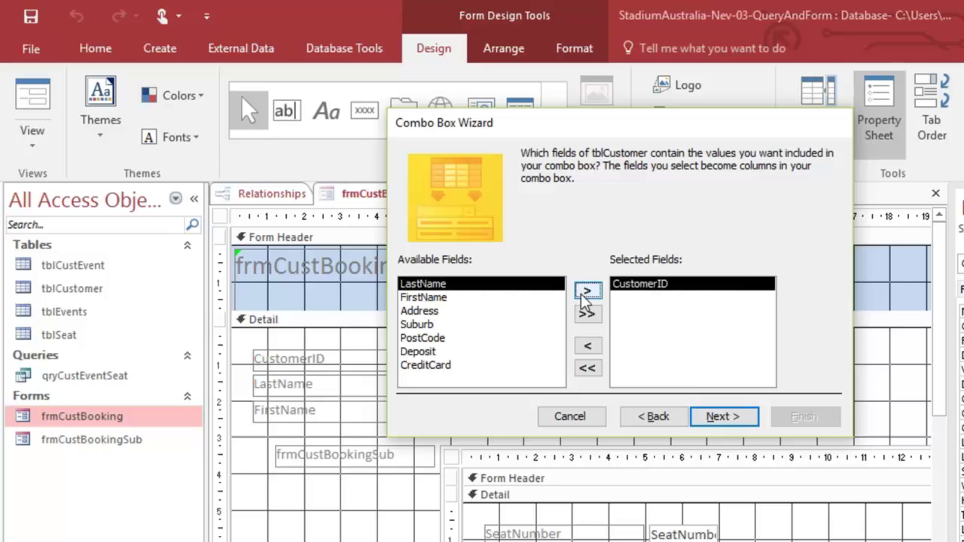
{"action": "left_click", "coordinate": [588, 291]}
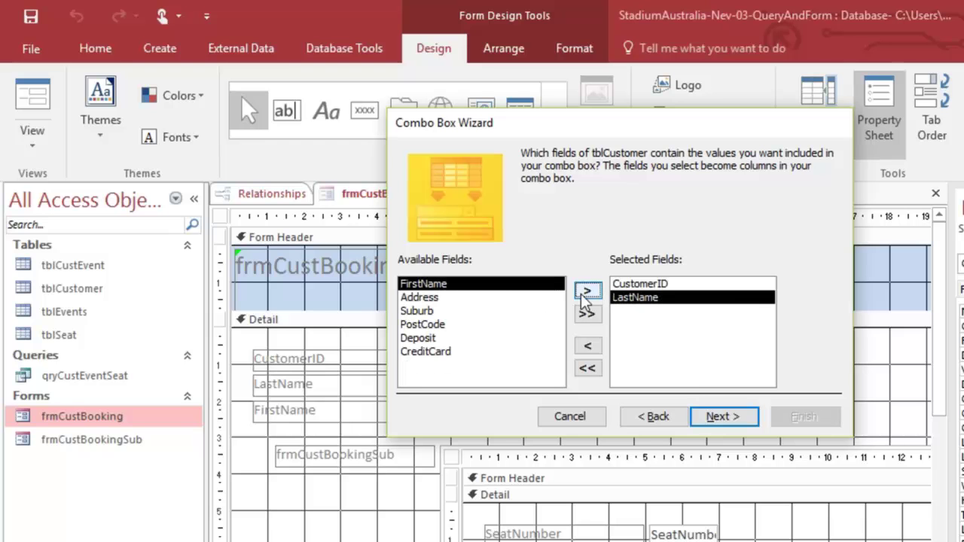
{"action": "left_click", "coordinate": [588, 291]}
{"action": "left_click", "coordinate": [724, 419]}
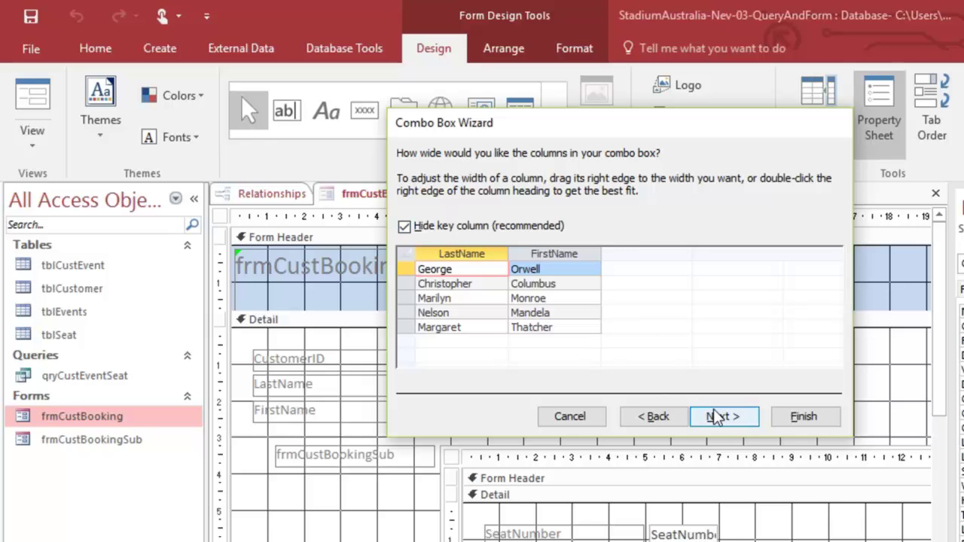
{"action": "left_click", "coordinate": [721, 418]}
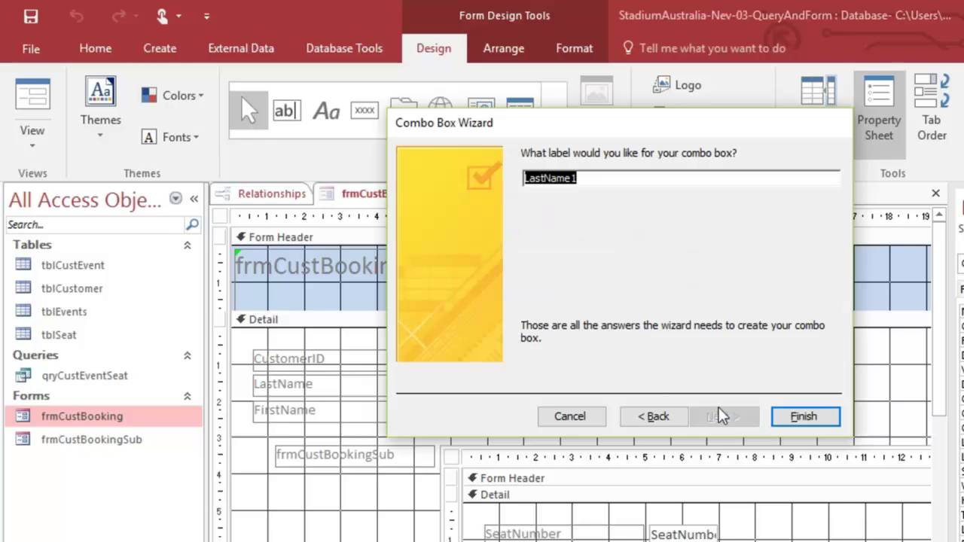
{"action": "type", "text": "cboFind"}
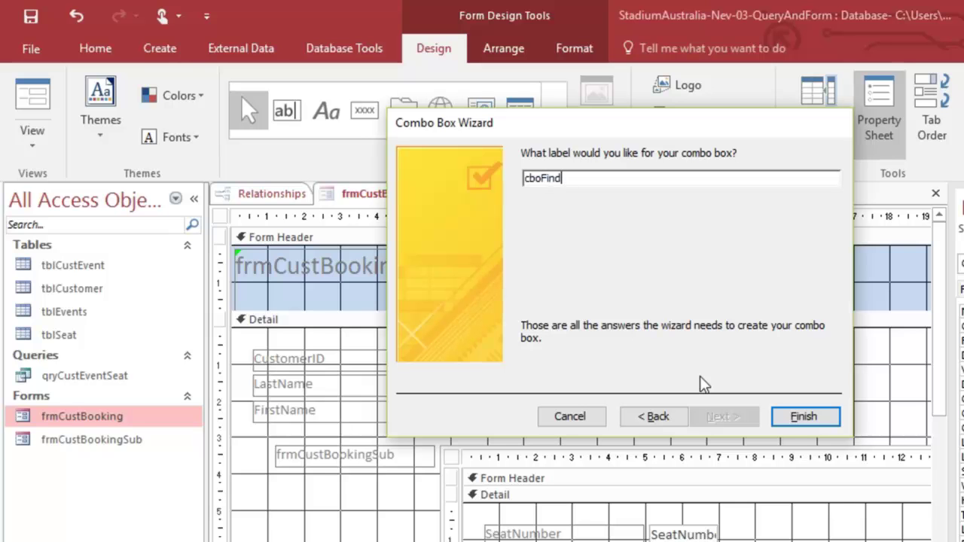
{"action": "type", "text": "Customer"}
{"action": "key", "text": "Return"}
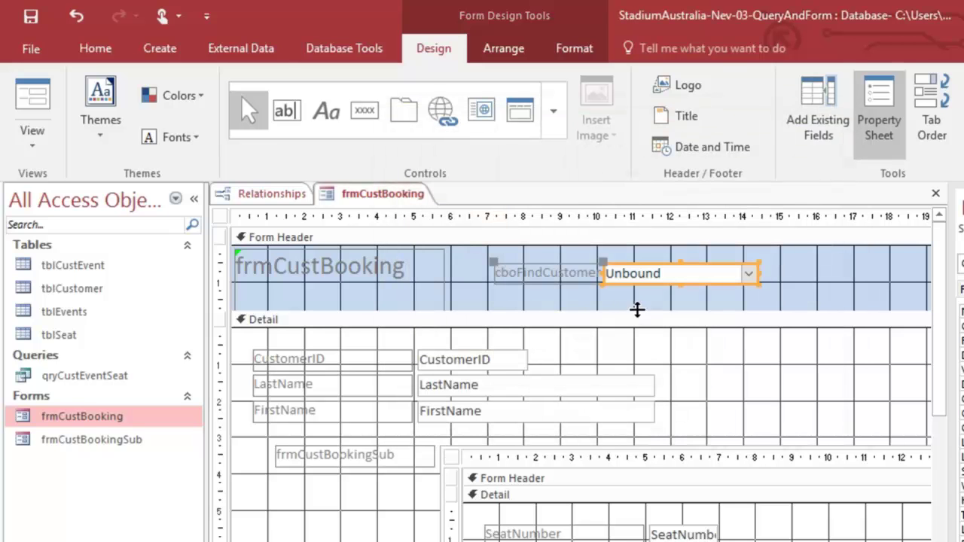
- Change the combo box's label text to 'Find Customer'
{"action": "left_click", "coordinate": [570, 274]}
{"action": "left_click_drag", "start_coordinate": [571, 273], "coordinate": [494, 275]}
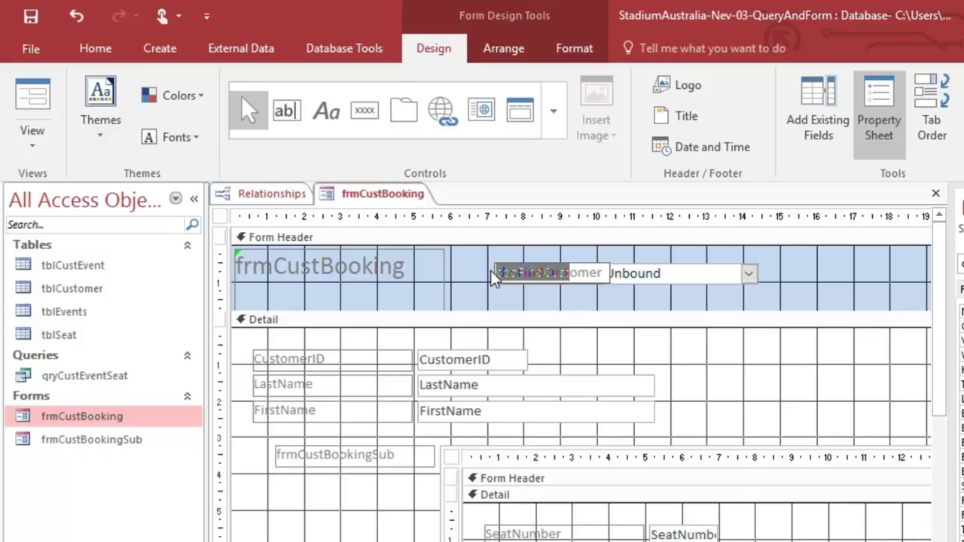
{"action": "key", "text": "BackSpace"}
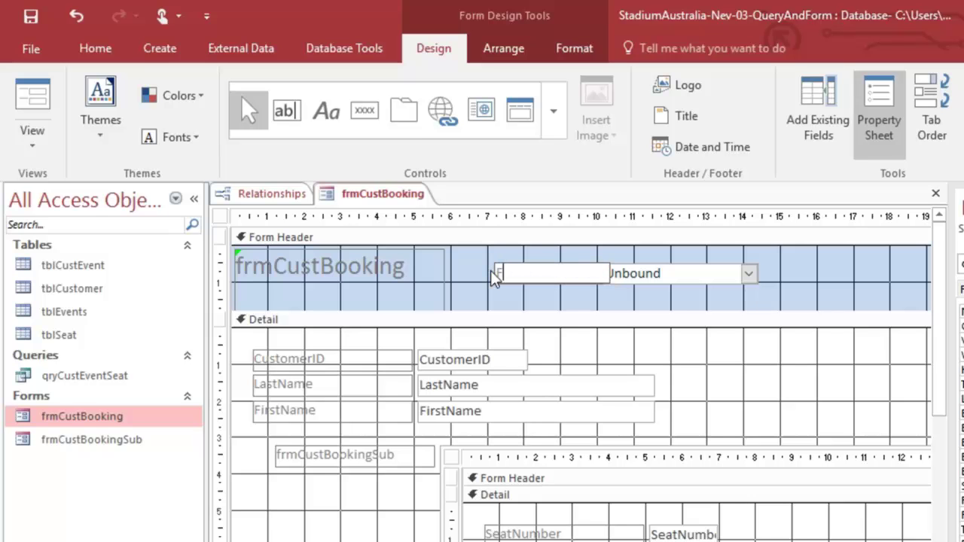
{"action": "type", "text": "ind Customer"}
{"action": "left_click", "coordinate": [750, 294]}
- Right-align and narrow the Find Customer label, then widen the combo box
{"action": "left_click", "coordinate": [577, 272]}
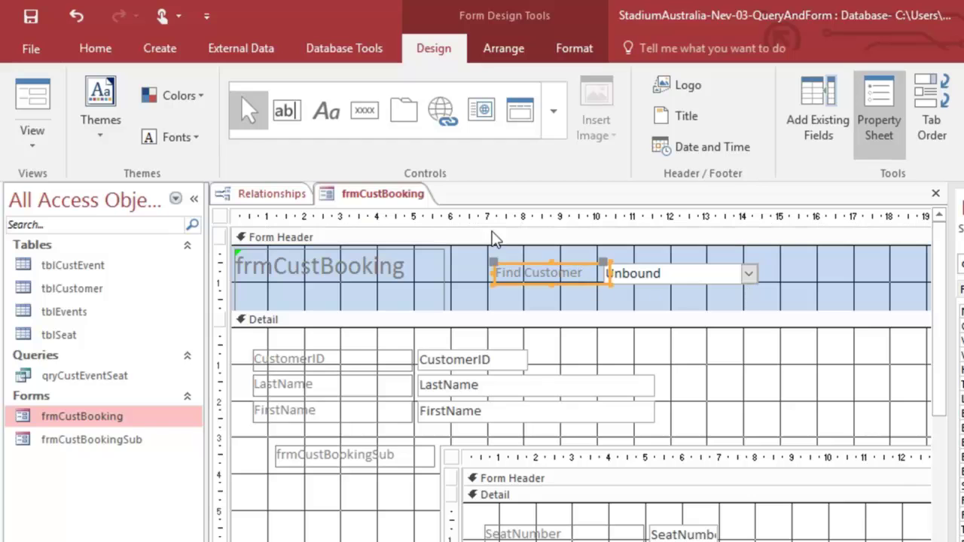
{"action": "left_click", "coordinate": [95, 48]}
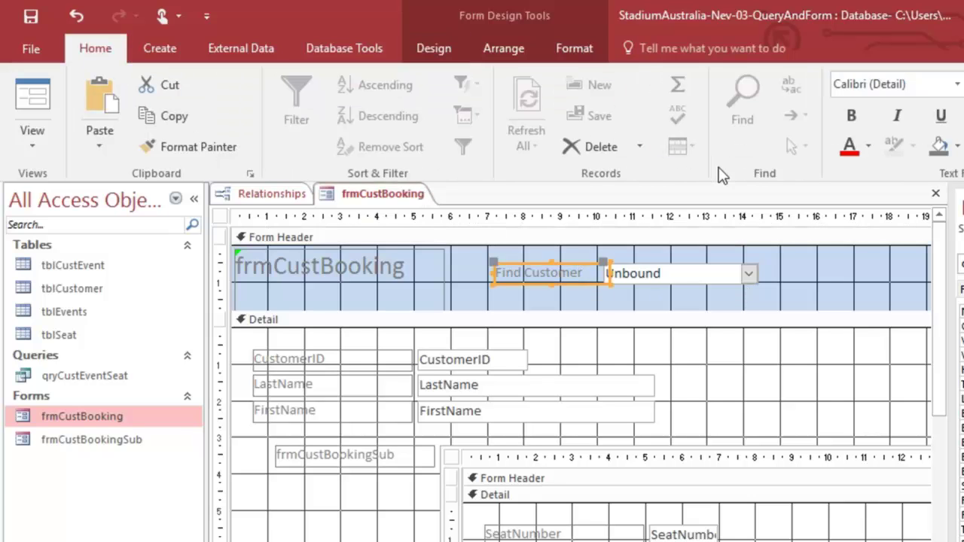
{"action": "key", "text": "ctrl+r"}
{"action": "left_click_drag", "start_coordinate": [610, 272], "coordinate": [600, 273]}
{"action": "left_click", "coordinate": [718, 273]}
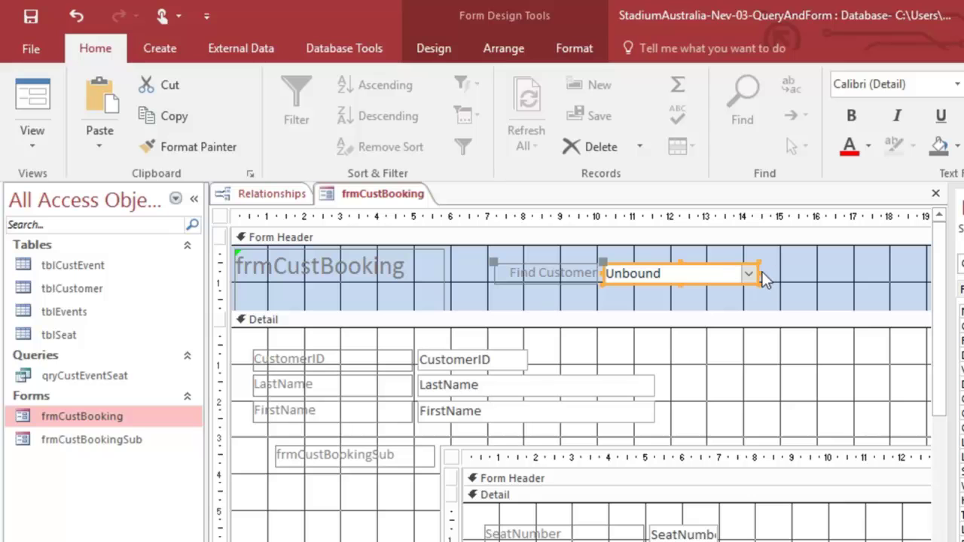
{"action": "left_click_drag", "start_coordinate": [758, 273], "coordinate": [814, 273]}
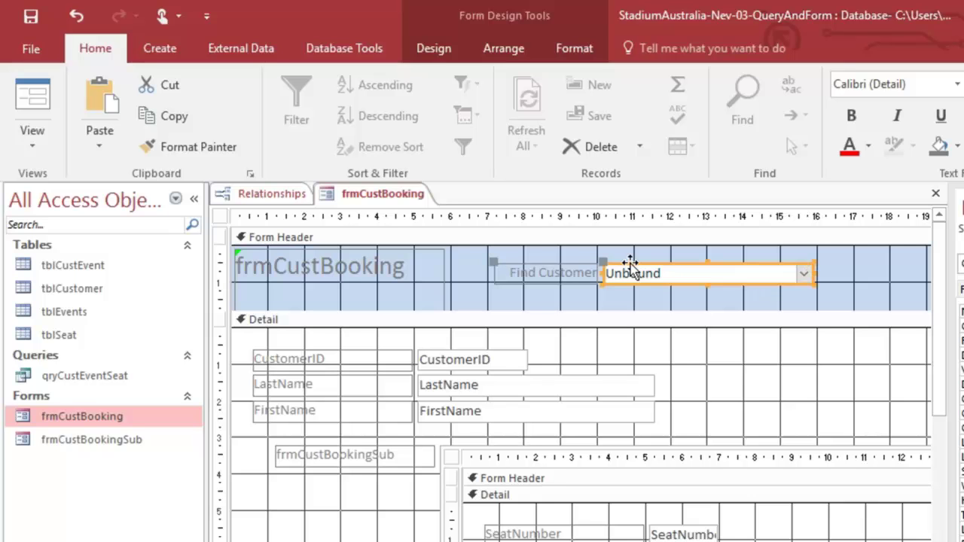
- Test the Find Customer list in Form View on several customers, then close and save the form
{"action": "left_click", "coordinate": [51, 101]}
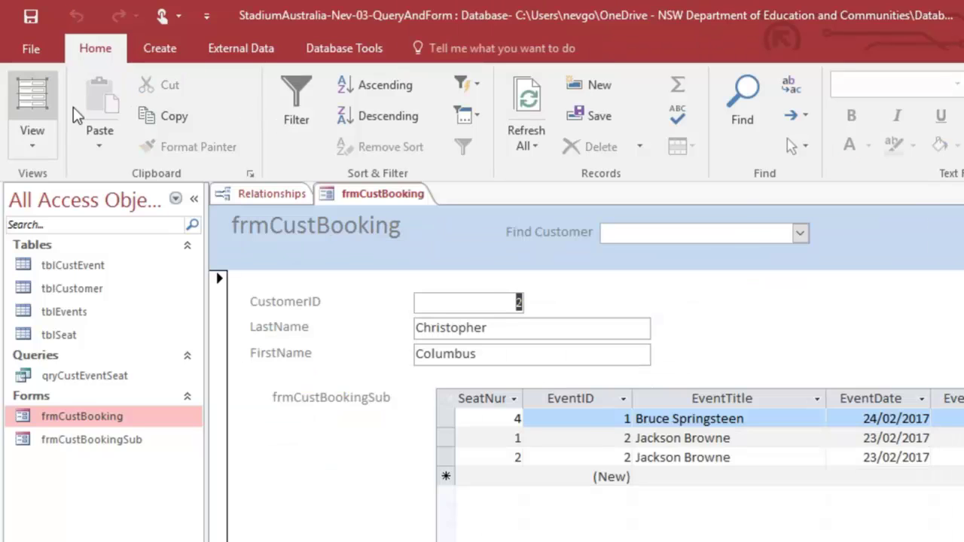
{"action": "left_click", "coordinate": [801, 235]}
{"action": "left_click", "coordinate": [799, 251]}
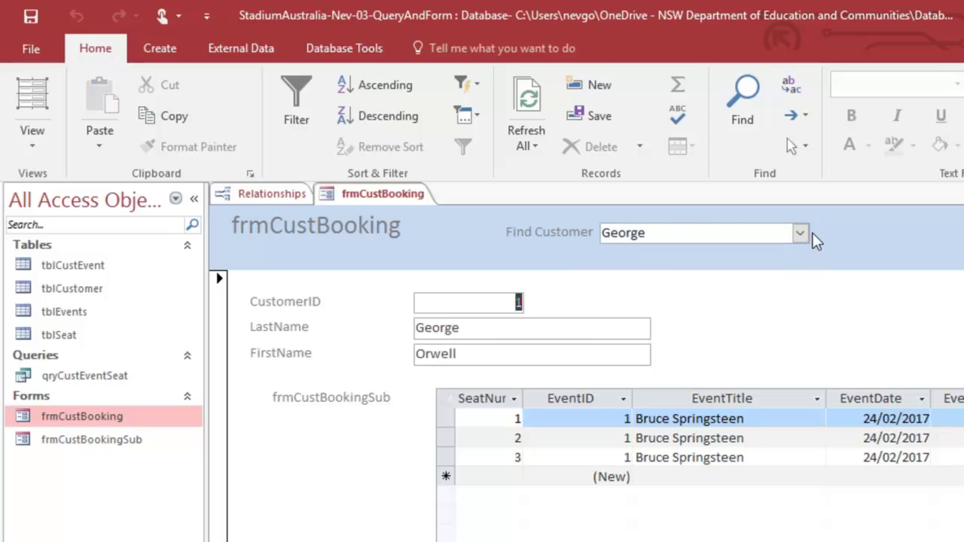
{"action": "left_click", "coordinate": [801, 236]}
{"action": "left_click", "coordinate": [776, 295]}
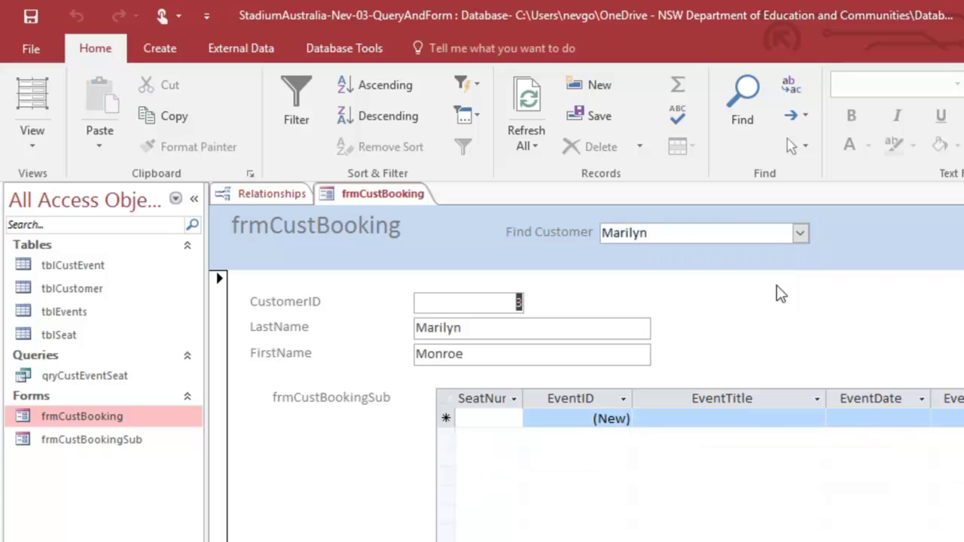
{"action": "left_click", "coordinate": [801, 235]}
{"action": "left_click", "coordinate": [770, 330]}
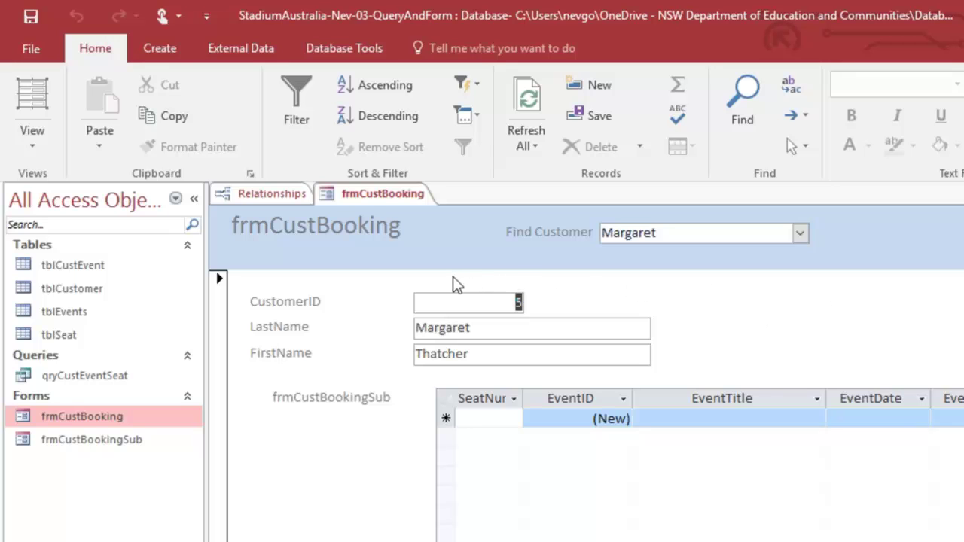
{"action": "key", "text": "ctrl+w"}
{"action": "left_click", "coordinate": [549, 399]}
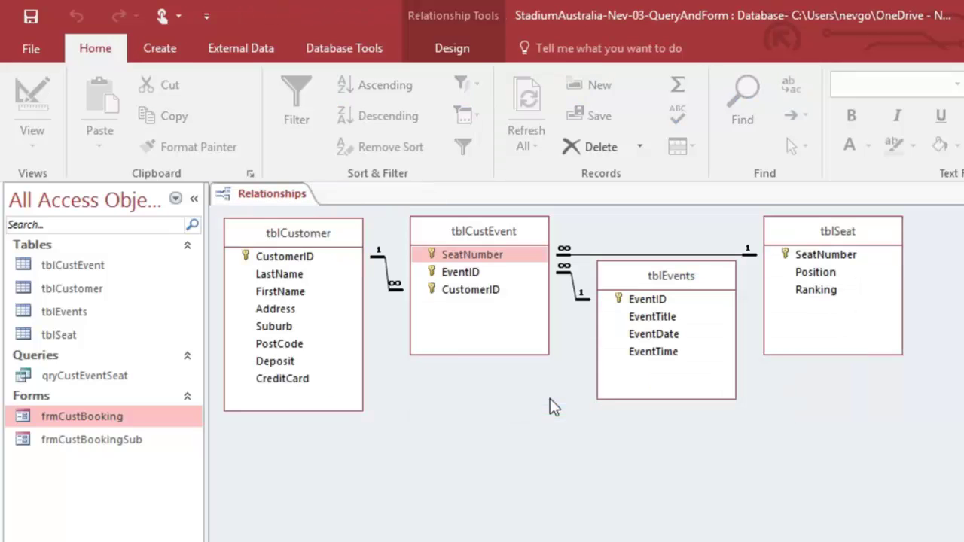
- Open frmCustBookingSub in Design View and make its Detail and Form Footer sections taller
{"action": "right_click", "coordinate": [90, 444]}
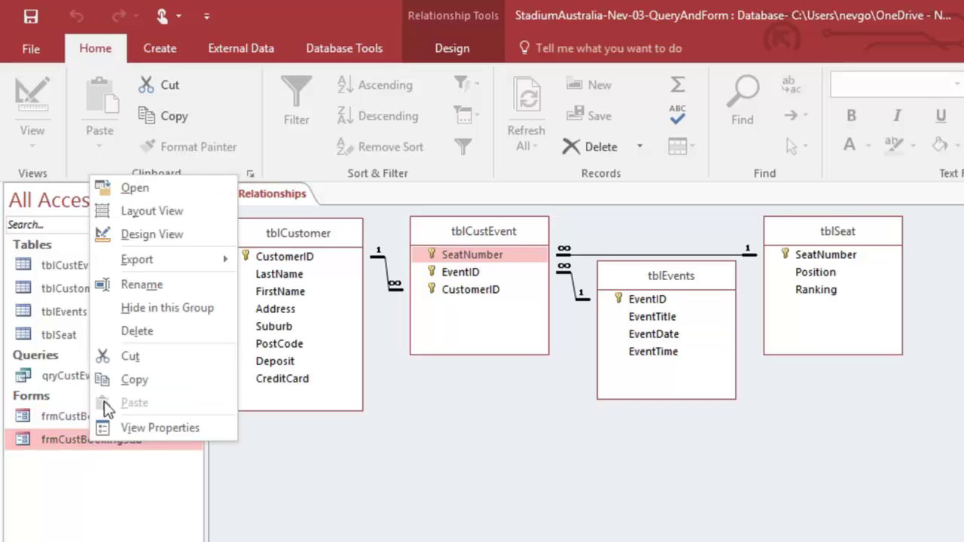
{"action": "left_click", "coordinate": [144, 234]}
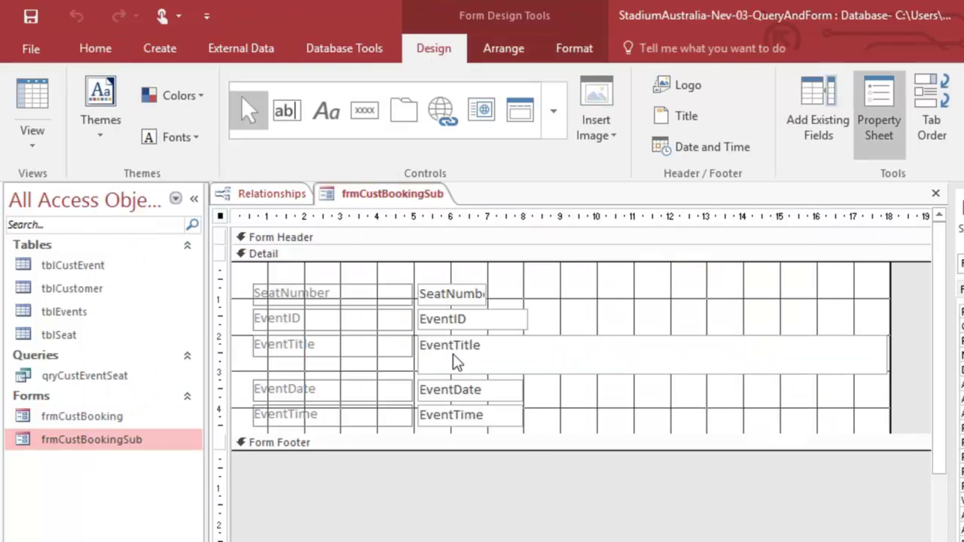
{"action": "left_click_drag", "start_coordinate": [520, 450], "coordinate": [527, 541]}
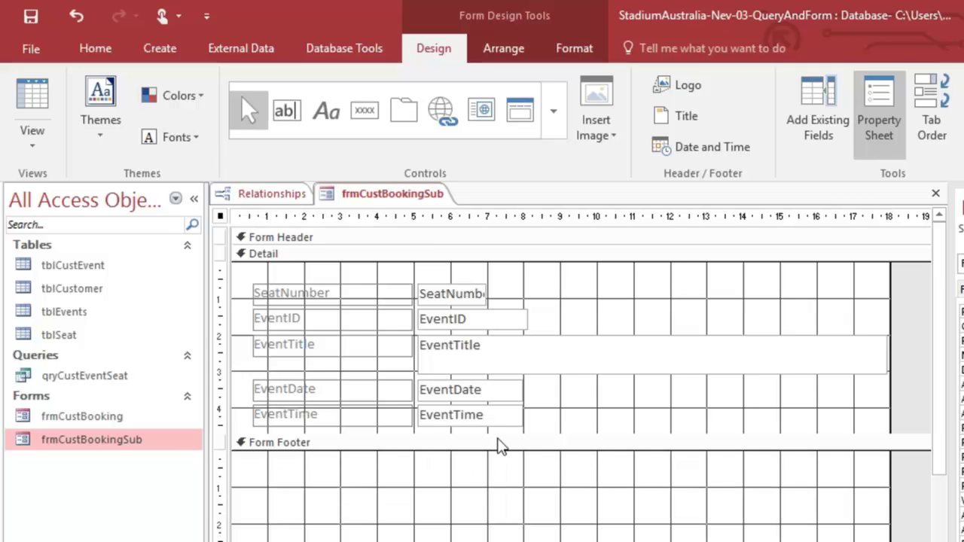
{"action": "left_click_drag", "start_coordinate": [497, 435], "coordinate": [502, 527]}
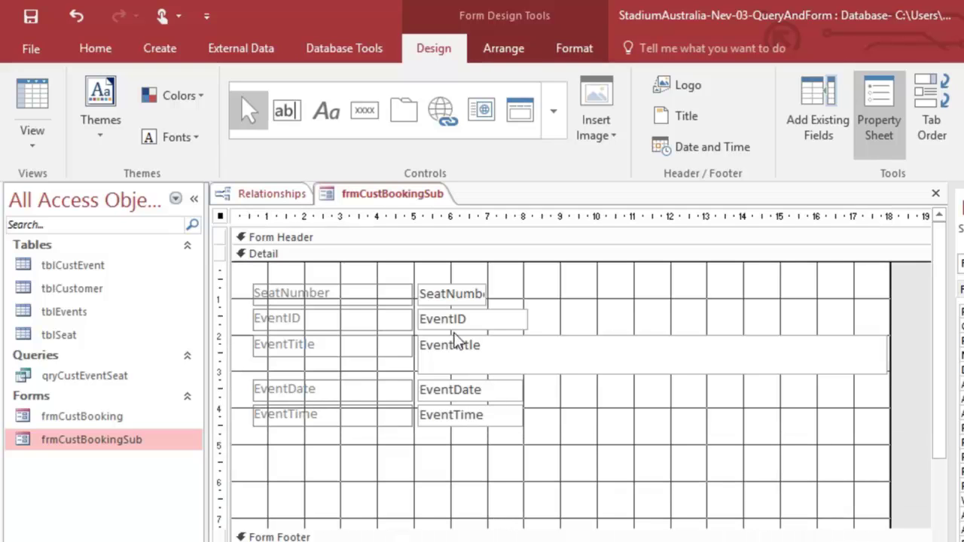
- Preview the subform in Form View, then show it as a datasheet of six bookings
{"action": "left_click", "coordinate": [27, 140]}
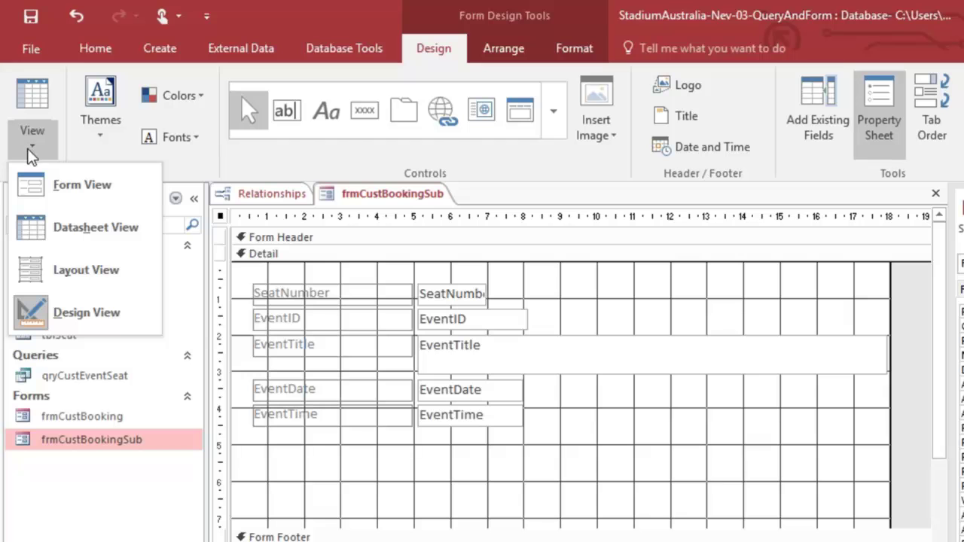
{"action": "left_click", "coordinate": [32, 183]}
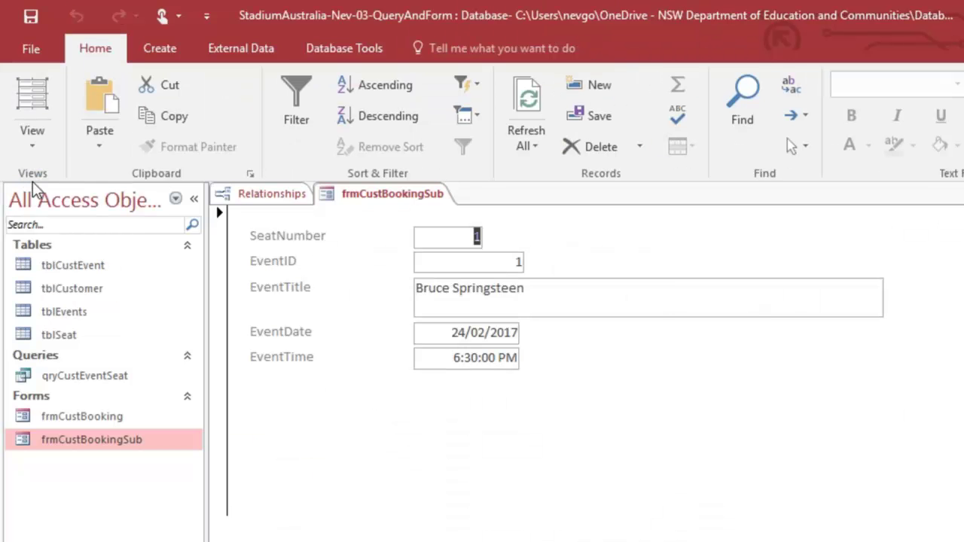
{"action": "left_click", "coordinate": [33, 137]}
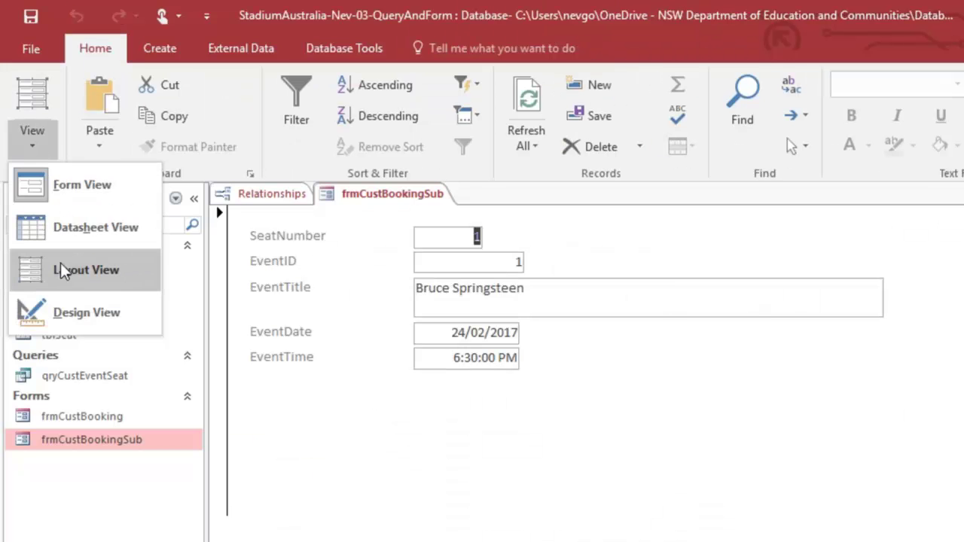
{"action": "left_click", "coordinate": [62, 233]}
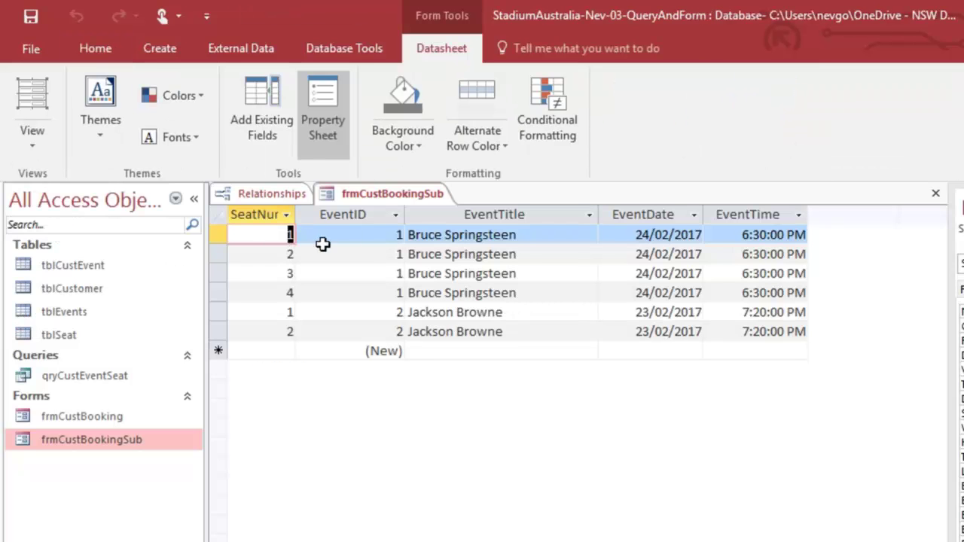
- Reorder the datasheet columns to EventTitle, EventDate, EventTime, SeatNumber, EventID and narrow EventTitle
{"action": "left_click", "coordinate": [475, 215]}
{"action": "left_click_drag", "start_coordinate": [476, 215], "coordinate": [252, 216]}
{"action": "left_click", "coordinate": [647, 214]}
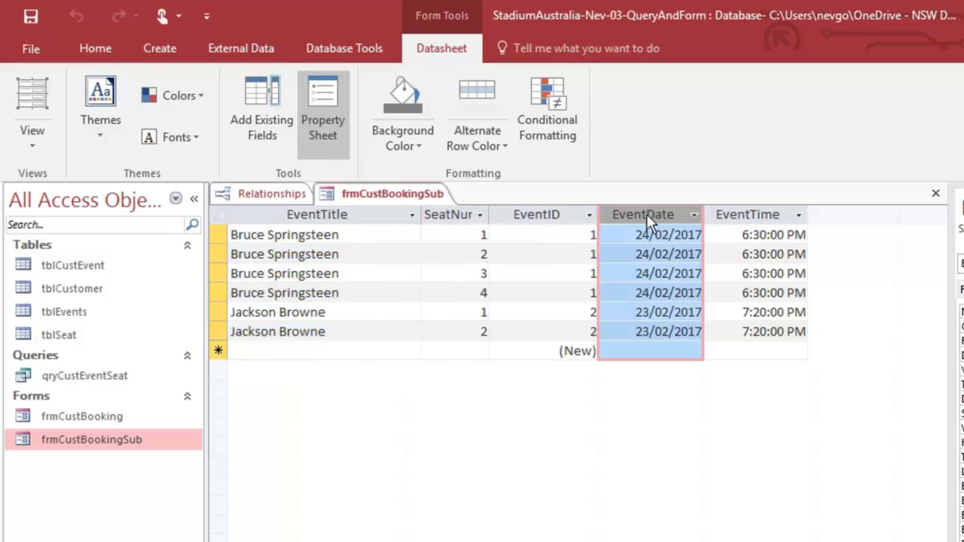
{"action": "left_click_drag", "start_coordinate": [647, 214], "coordinate": [467, 218]}
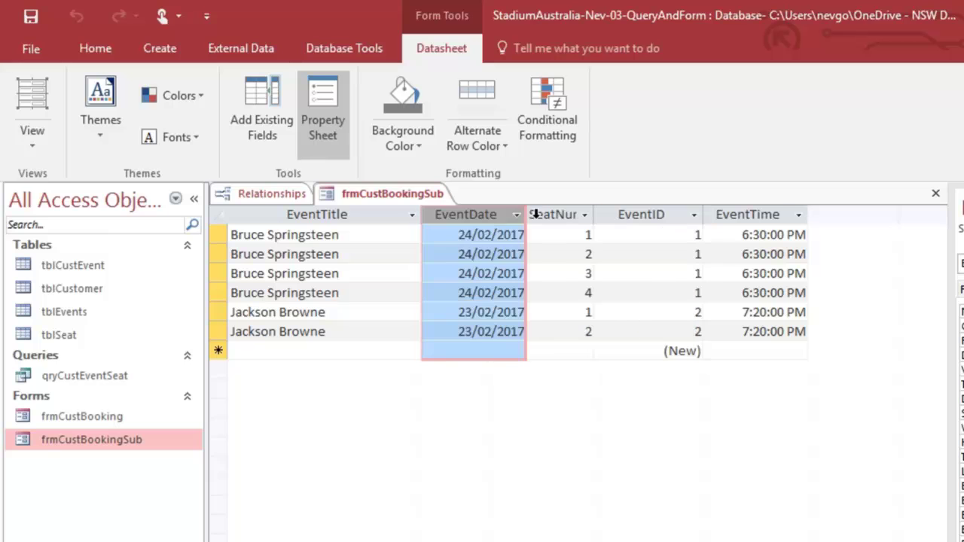
{"action": "left_click", "coordinate": [734, 214]}
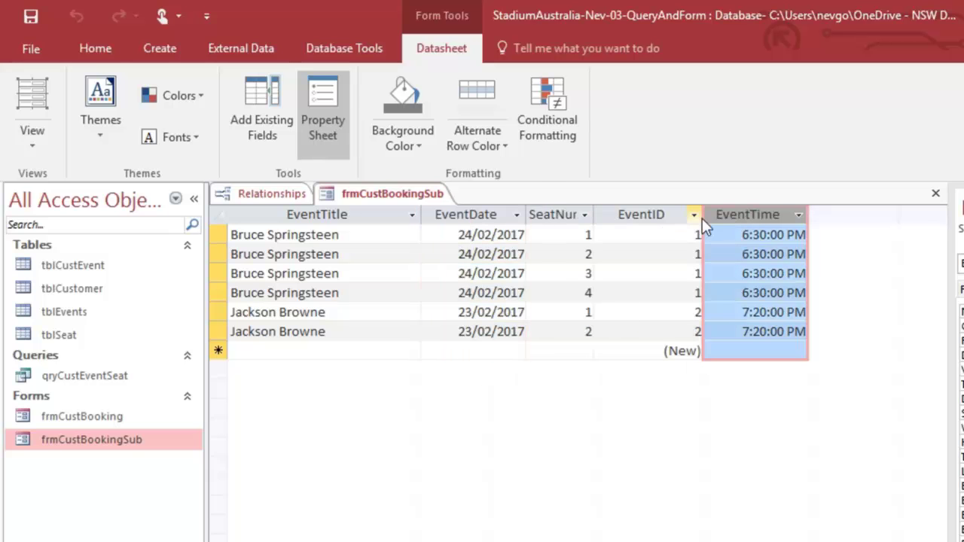
{"action": "left_click_drag", "start_coordinate": [734, 215], "coordinate": [599, 225]}
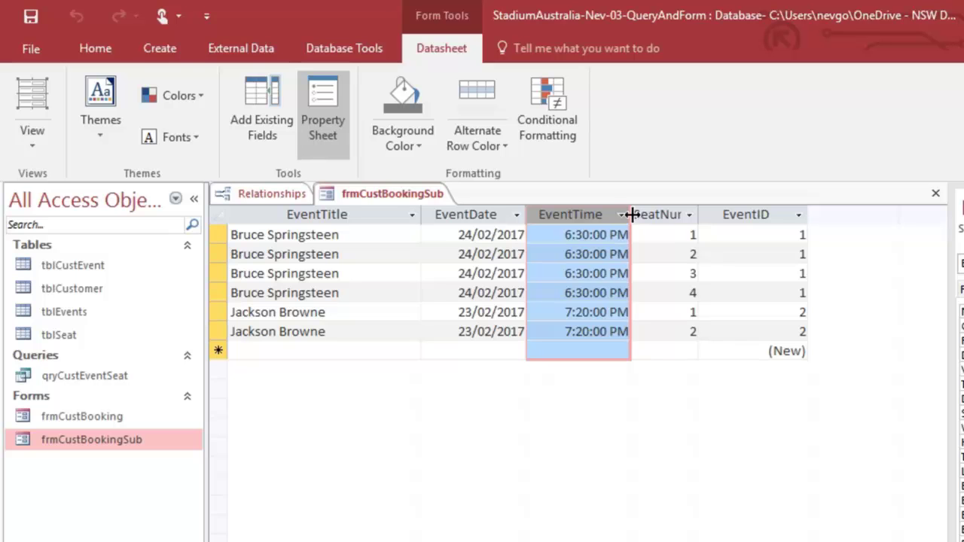
{"action": "left_click_drag", "start_coordinate": [420, 217], "coordinate": [394, 220]}
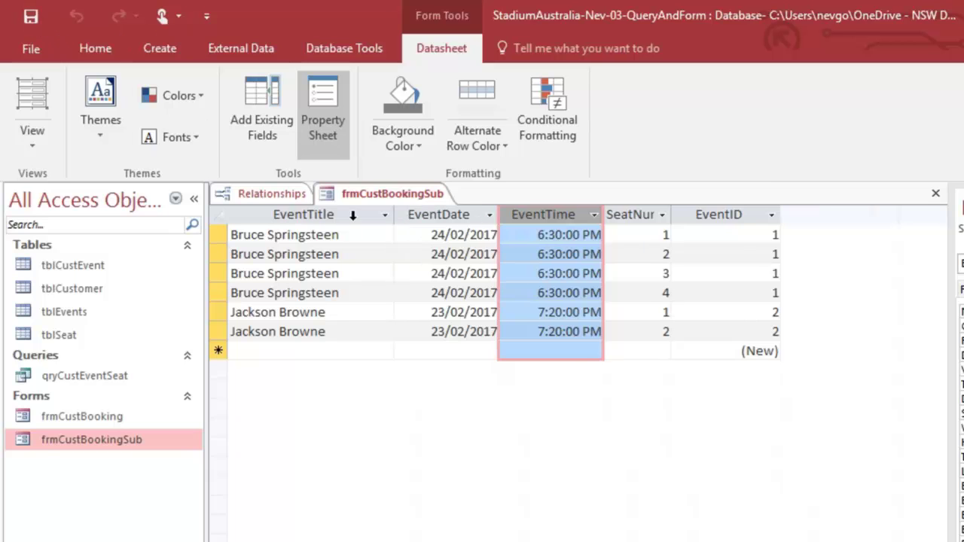
{"action": "left_click", "coordinate": [33, 143]}
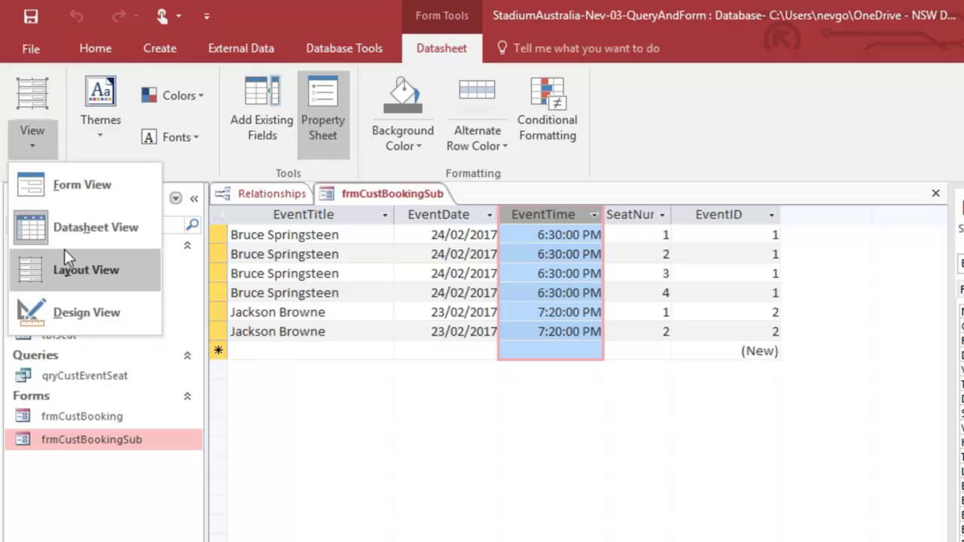
- Return frmCustBookingSub to single-record Form View on the Bruce Springsteen booking and inspect EventTitle's options
{"action": "left_click", "coordinate": [64, 195]}
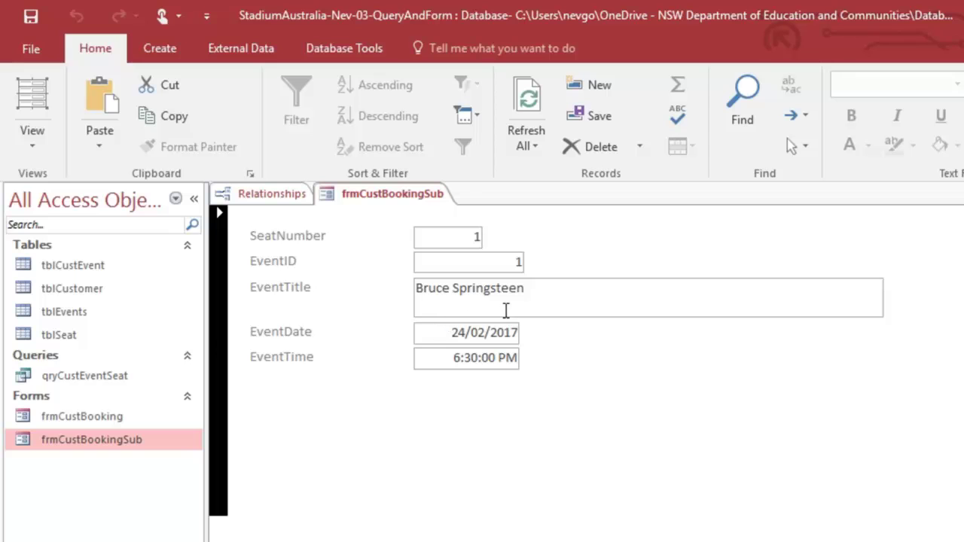
{"action": "left_click", "coordinate": [545, 304]}
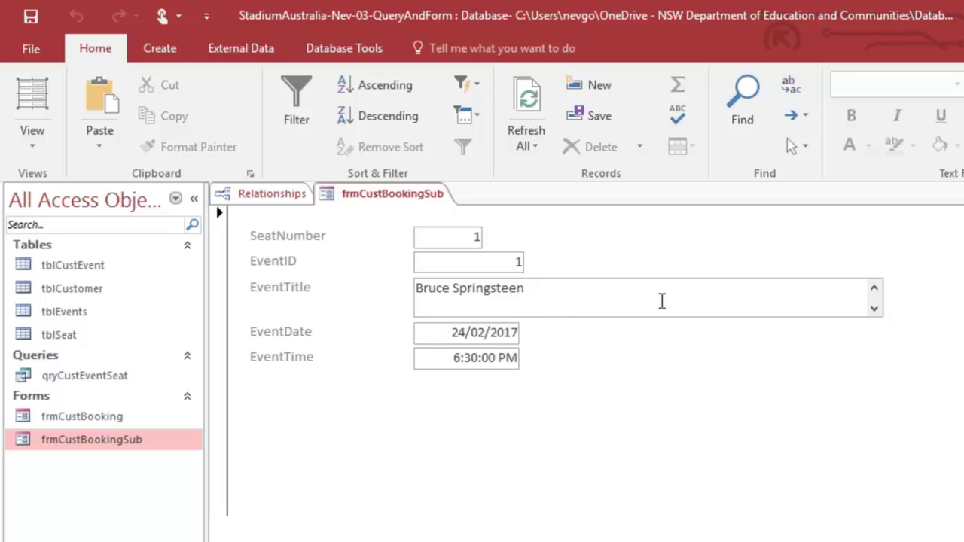
{"action": "right_click", "coordinate": [662, 303]}
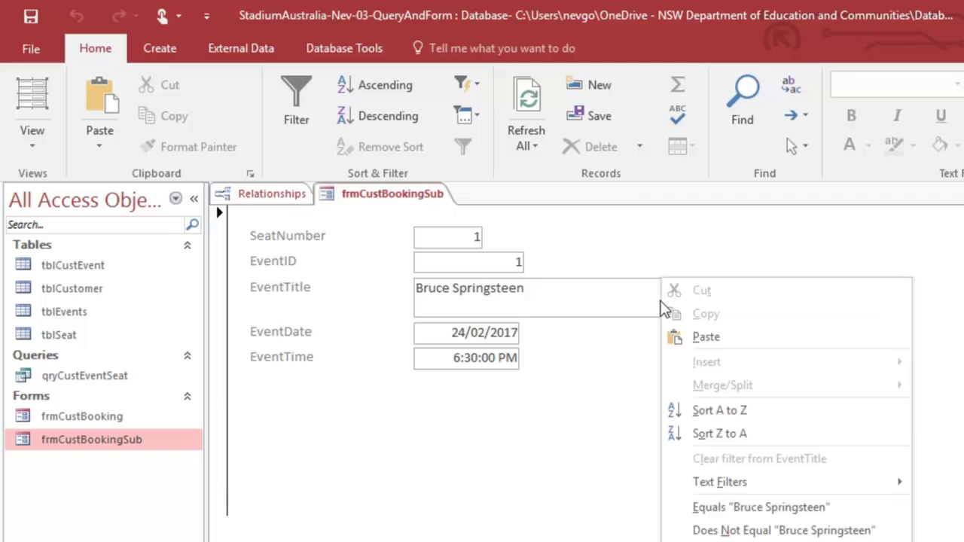
{"action": "right_click", "coordinate": [607, 300]}
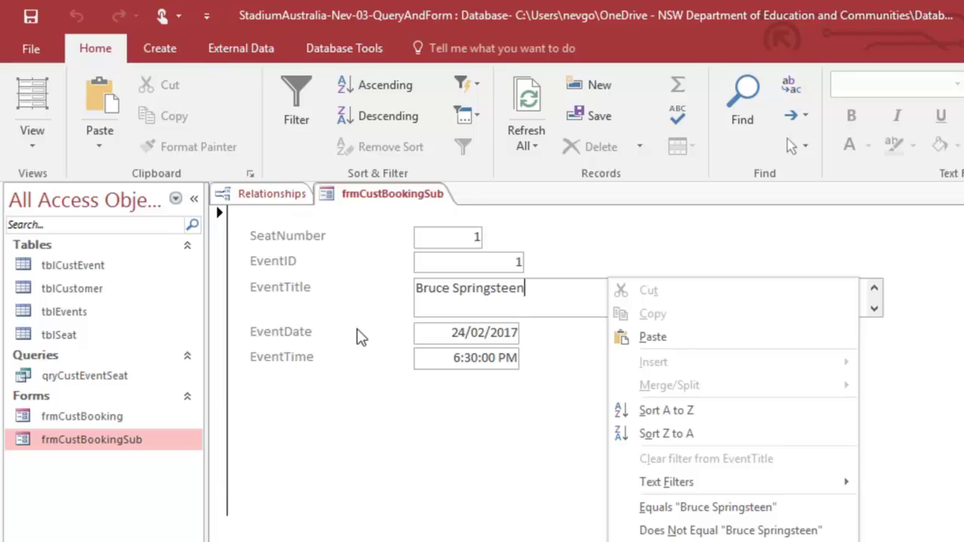
{"action": "right_click", "coordinate": [106, 447]}
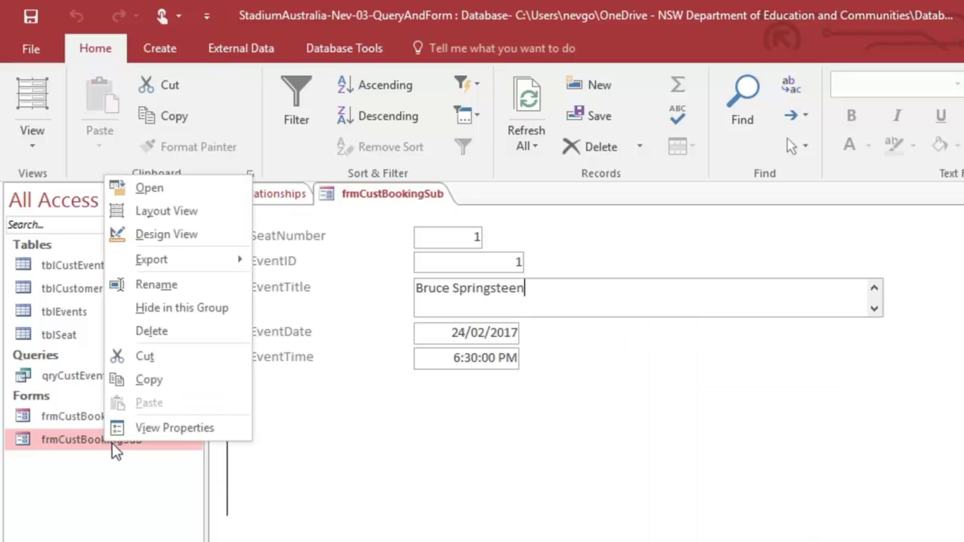
- Reopen frmCustBookingSub in Design View and narrow the EventTitle text box to about half width
{"action": "left_click", "coordinate": [161, 237]}
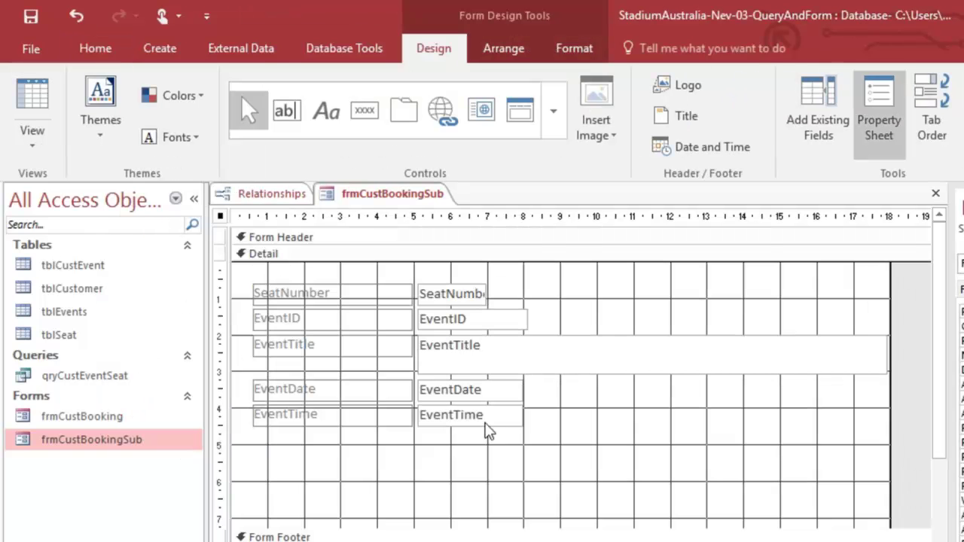
{"action": "left_click_drag", "start_coordinate": [492, 361], "coordinate": [500, 357]}
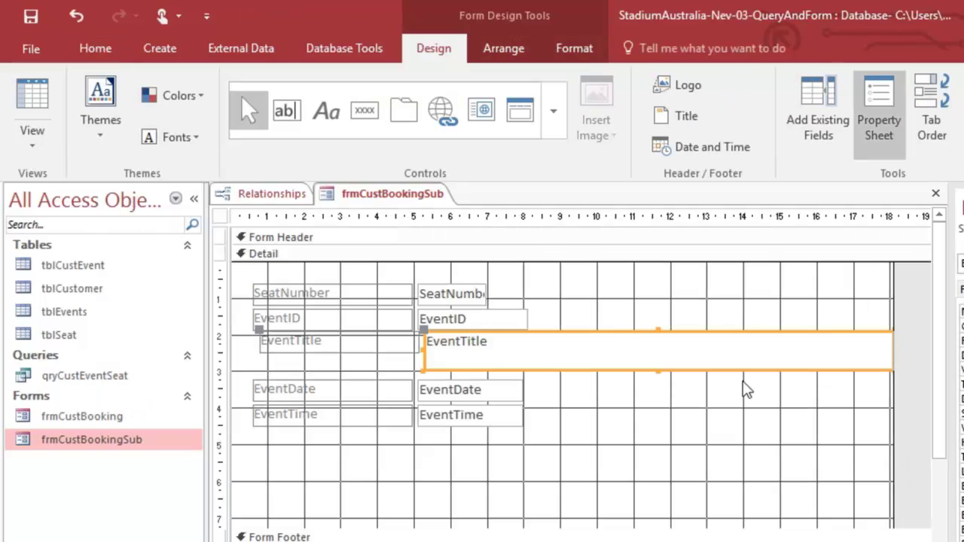
{"action": "key", "text": "ctrl+z"}
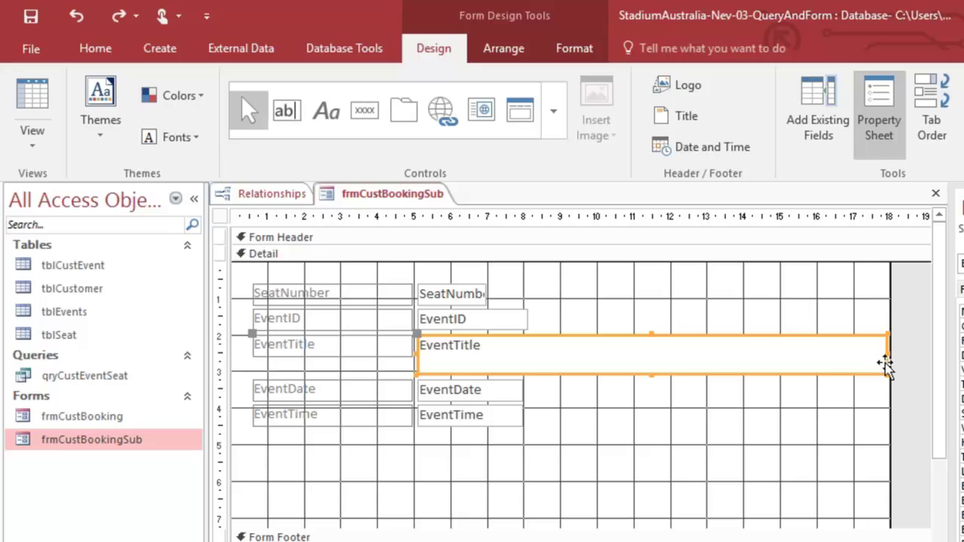
{"action": "left_click_drag", "start_coordinate": [887, 355], "coordinate": [641, 357]}
{"action": "right_click", "coordinate": [564, 360]}
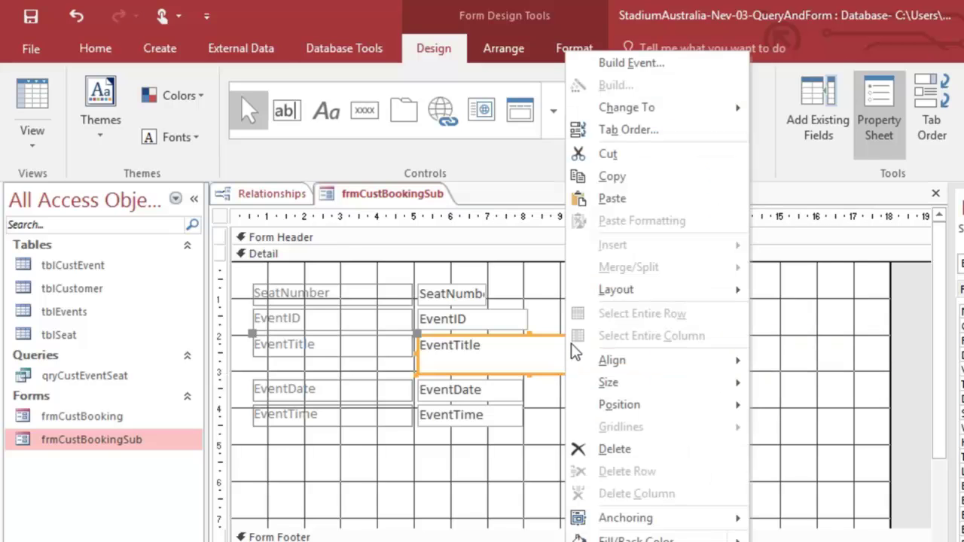
{"action": "left_click", "coordinate": [841, 500]}
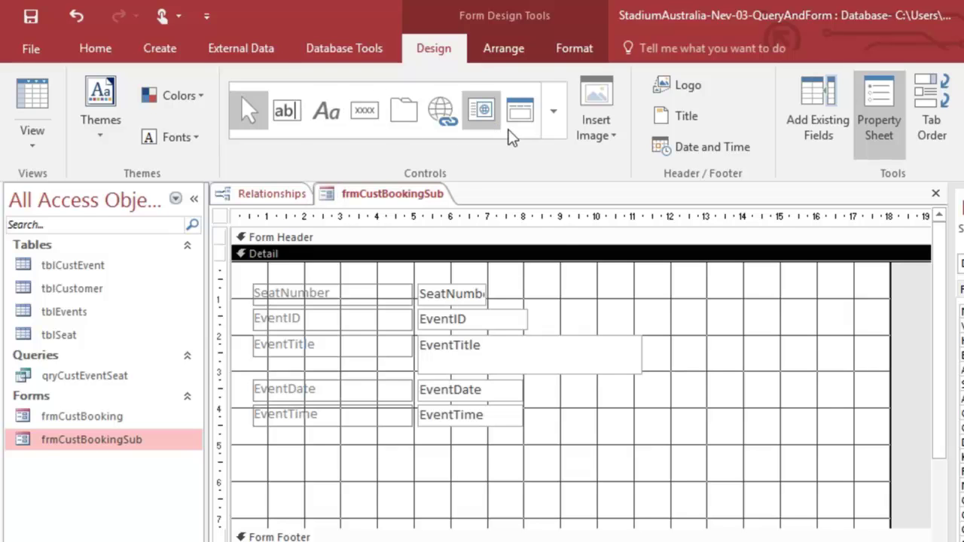
- Draw a new combo box below EventTime in the subform's Detail section
{"action": "left_click", "coordinate": [550, 118]}
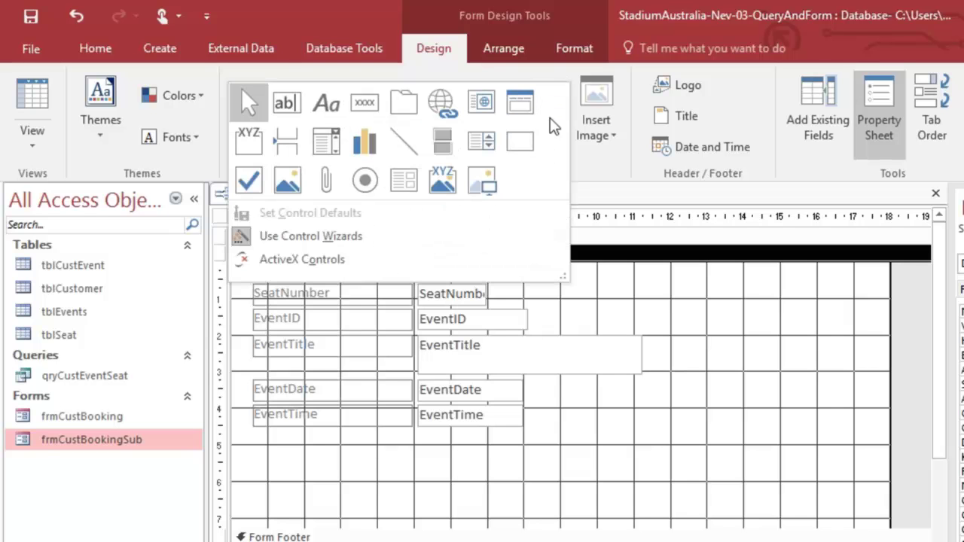
{"action": "left_click", "coordinate": [321, 148]}
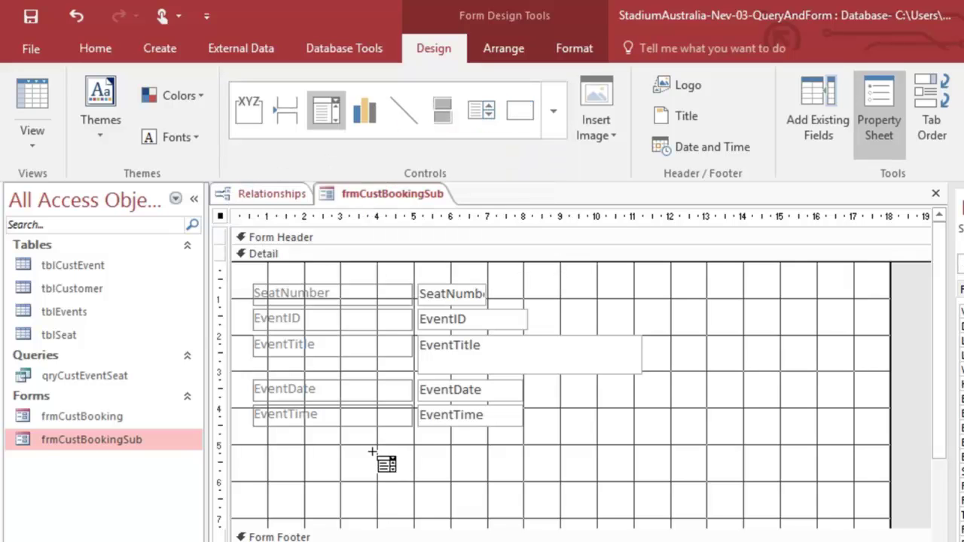
{"action": "left_click_drag", "start_coordinate": [418, 456], "coordinate": [590, 477]}
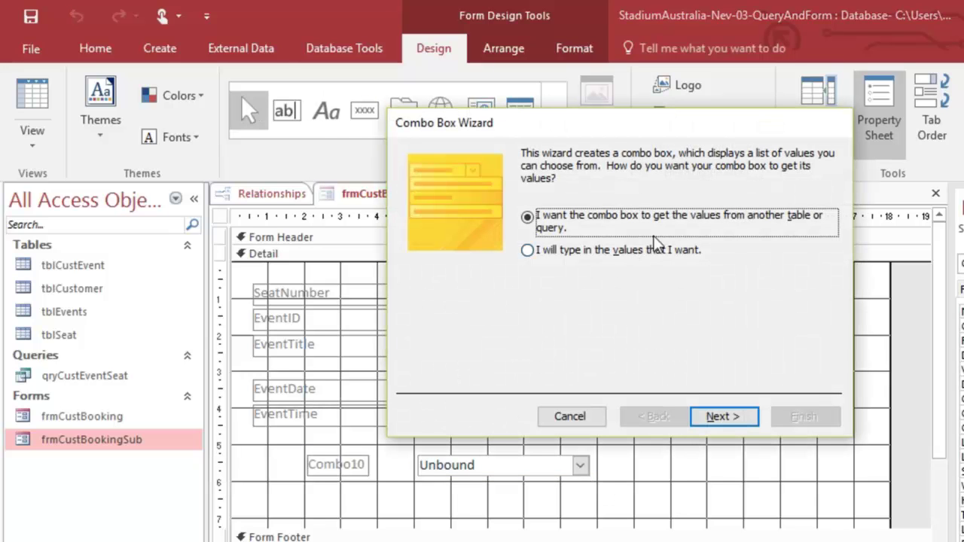
- Take the combo box's values from the tblEvents table
{"action": "left_click", "coordinate": [727, 420]}
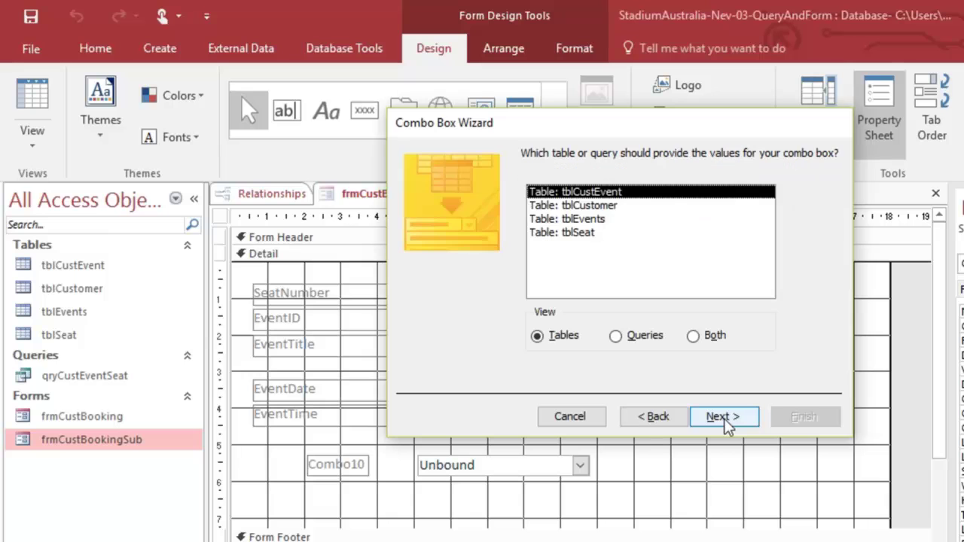
{"action": "left_click", "coordinate": [581, 220]}
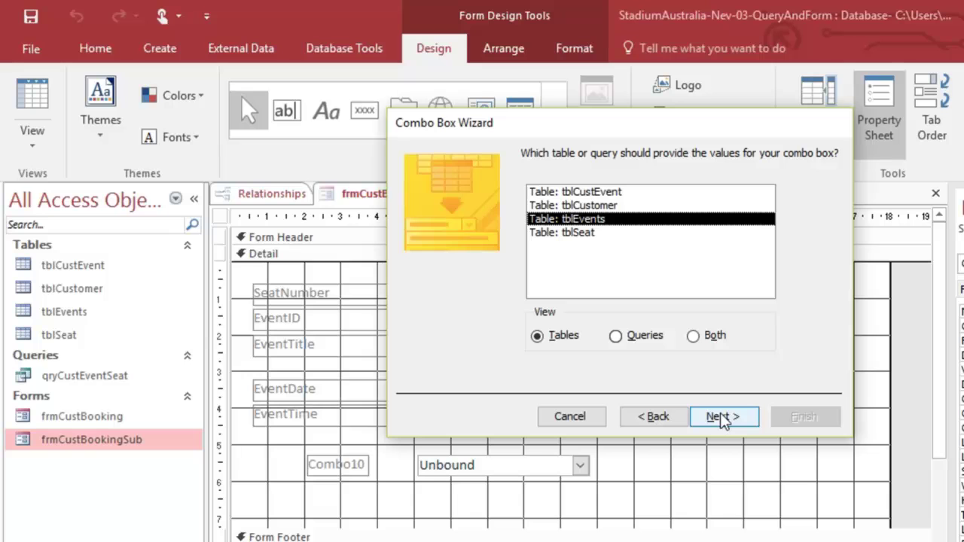
{"action": "left_click", "coordinate": [617, 337]}
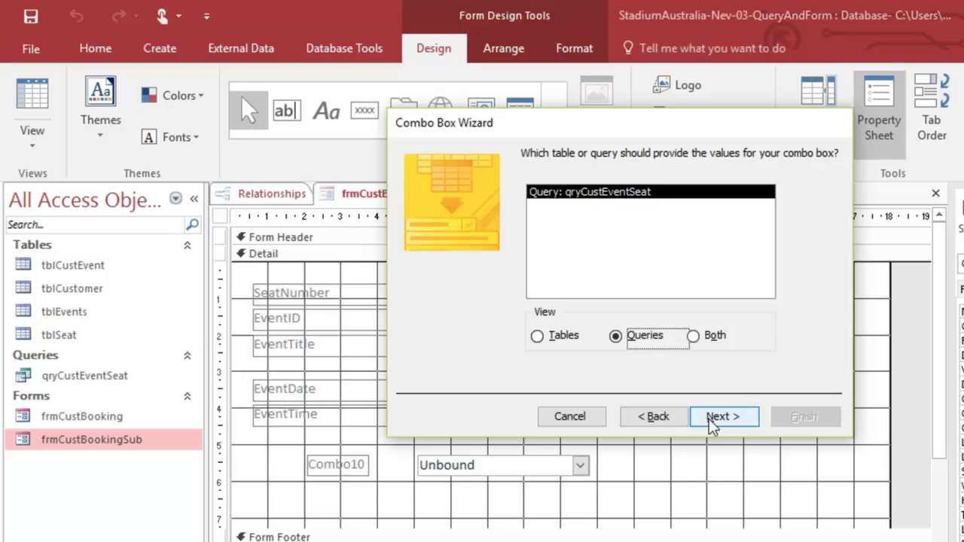
{"action": "left_click", "coordinate": [538, 336]}
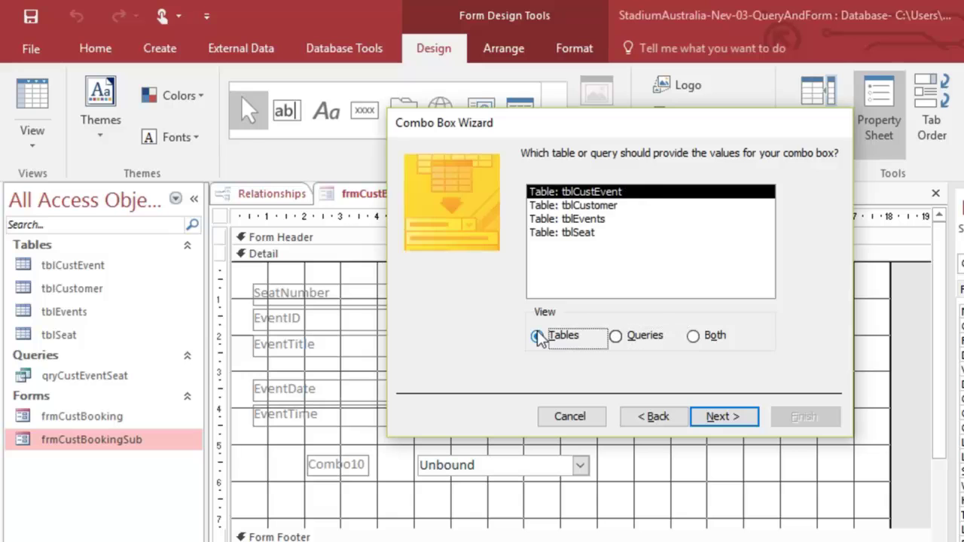
{"action": "double_click", "coordinate": [596, 220]}
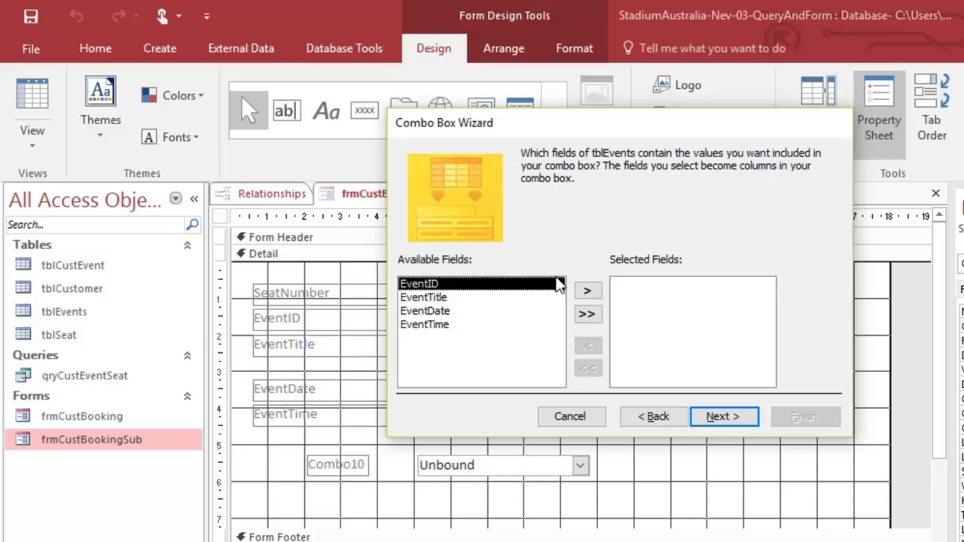
- Add EventID, EventTitle and EventDate as the drop-down's columns
{"action": "left_click", "coordinate": [589, 291]}
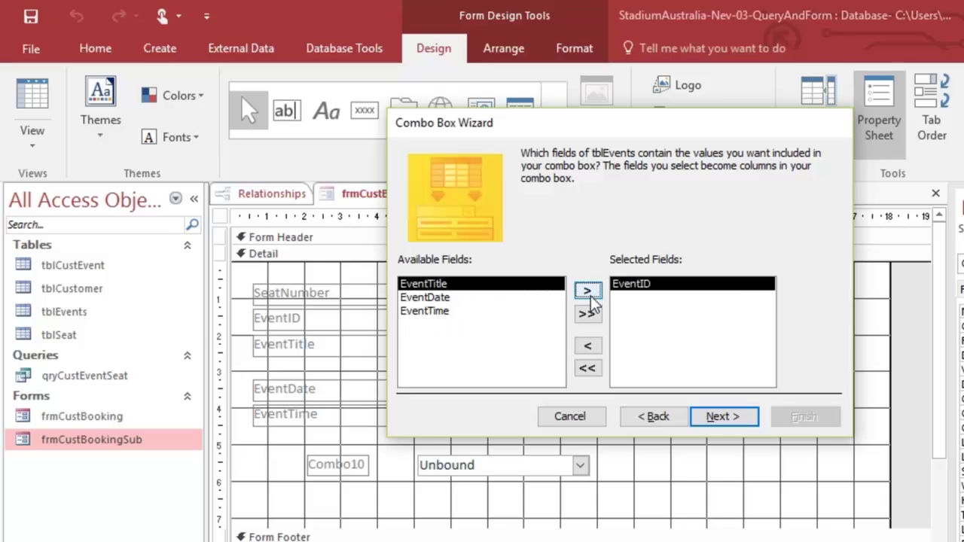
{"action": "left_click", "coordinate": [591, 296]}
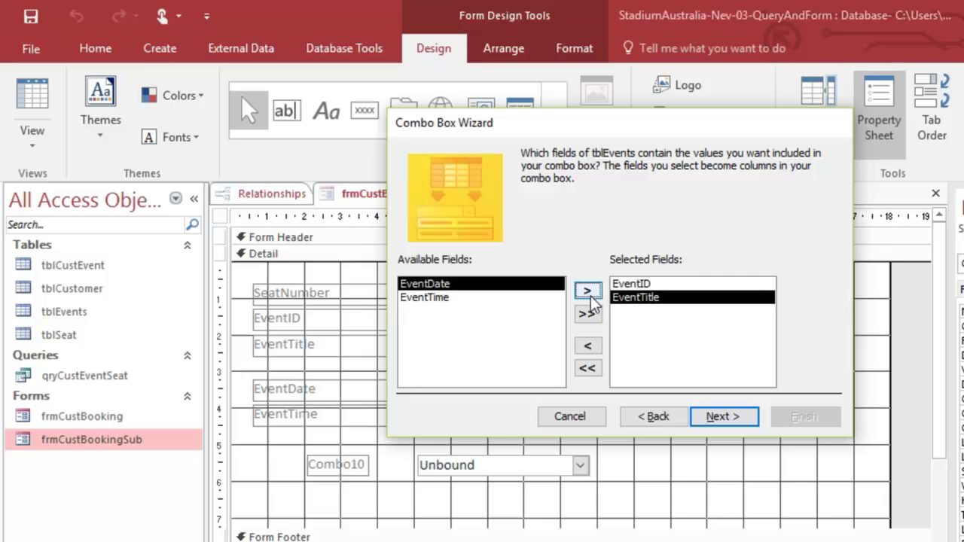
{"action": "left_click", "coordinate": [590, 296]}
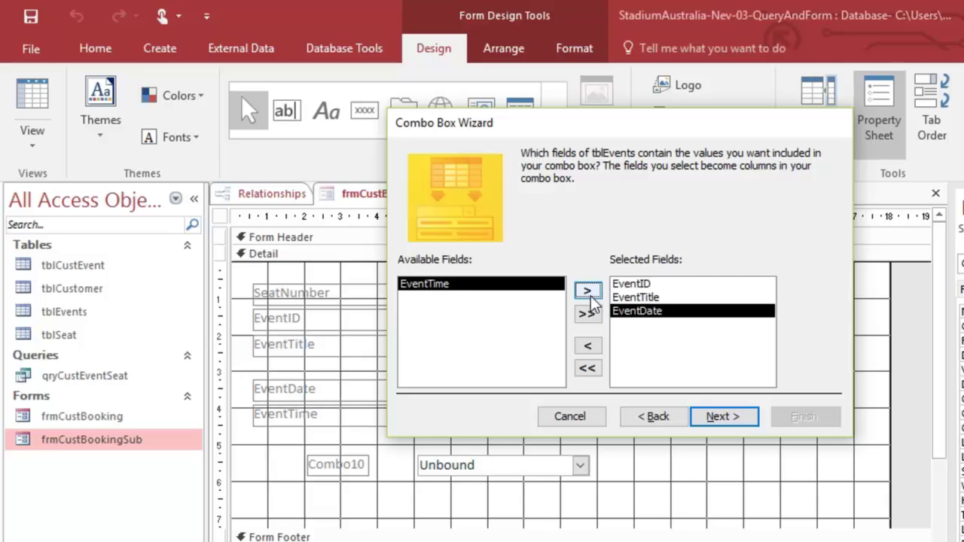
- Sort the event list by EventDate then EventTitle, both ascending
{"action": "left_click", "coordinate": [720, 418]}
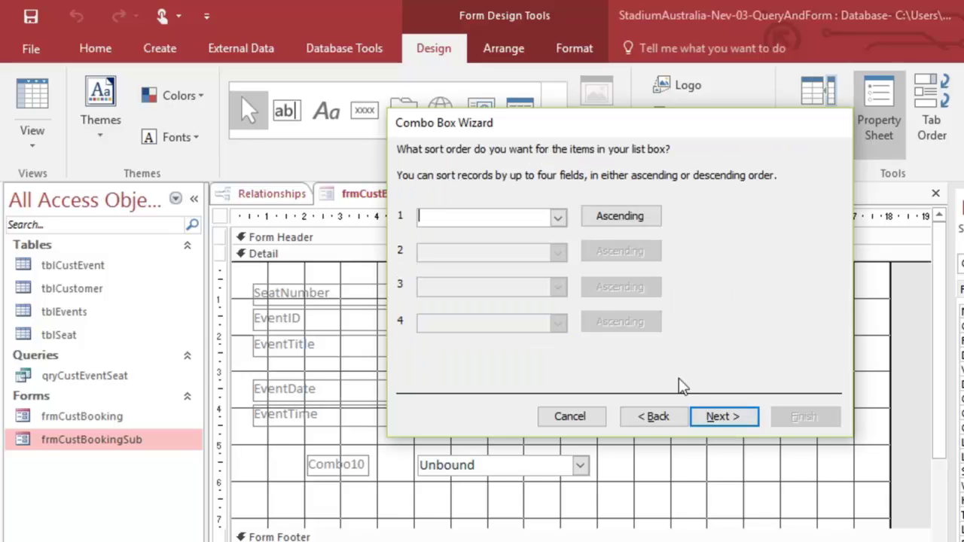
{"action": "left_click", "coordinate": [558, 218]}
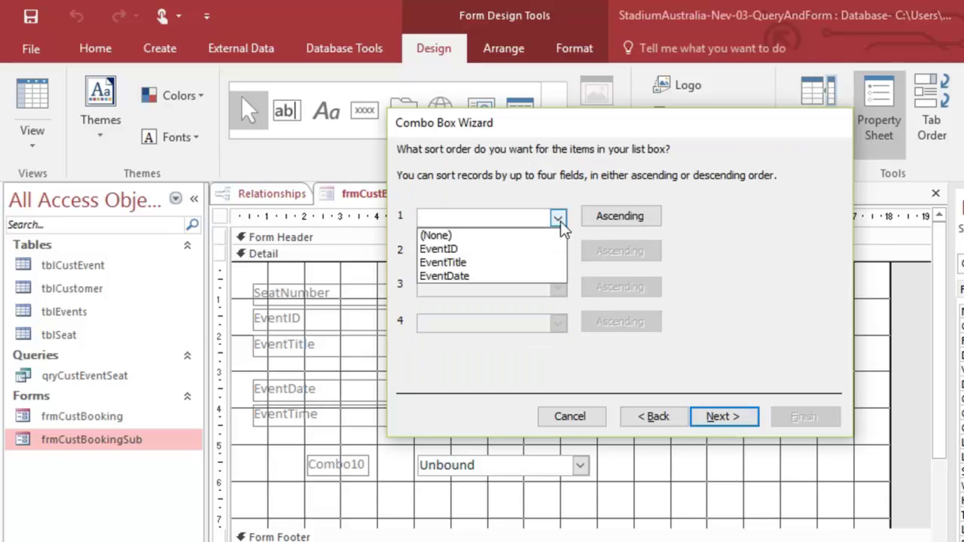
{"action": "left_click", "coordinate": [541, 275]}
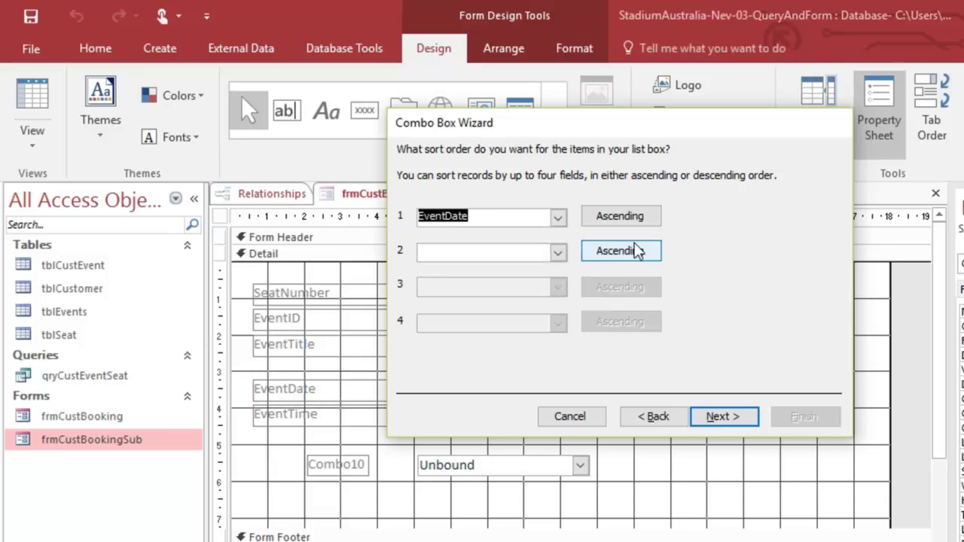
{"action": "left_click", "coordinate": [621, 217]}
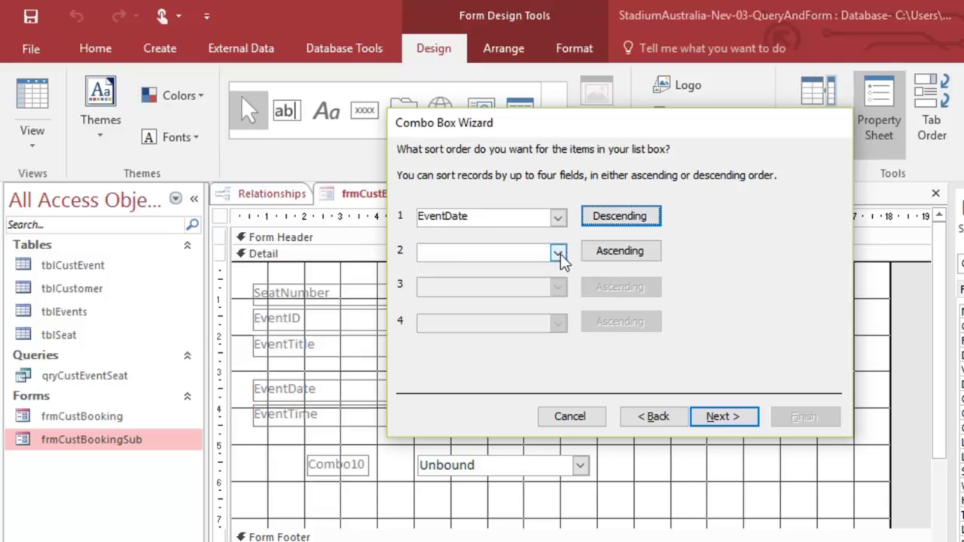
{"action": "left_click", "coordinate": [558, 253]}
{"action": "left_click", "coordinate": [549, 298]}
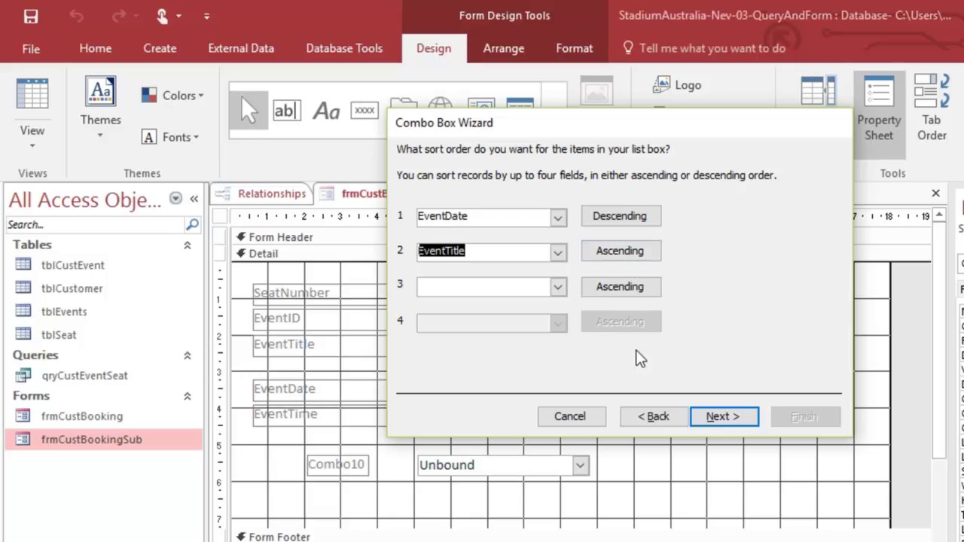
{"action": "left_click", "coordinate": [723, 417]}
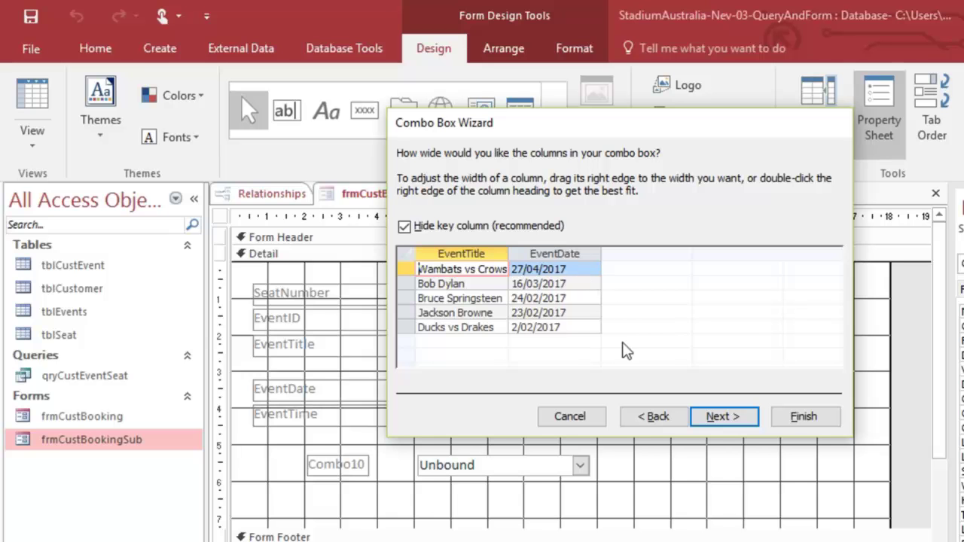
{"action": "left_click", "coordinate": [645, 416]}
{"action": "left_click", "coordinate": [645, 222]}
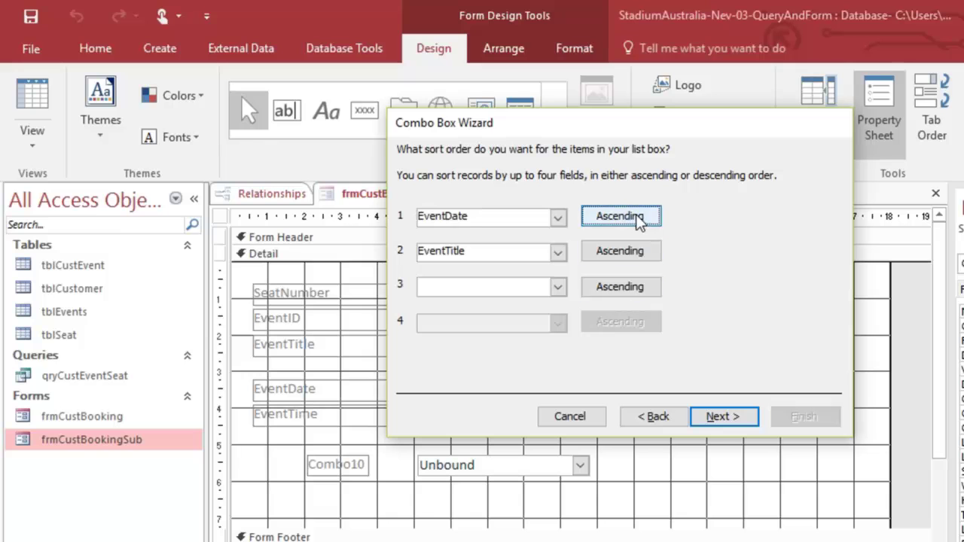
{"action": "left_click", "coordinate": [723, 420]}
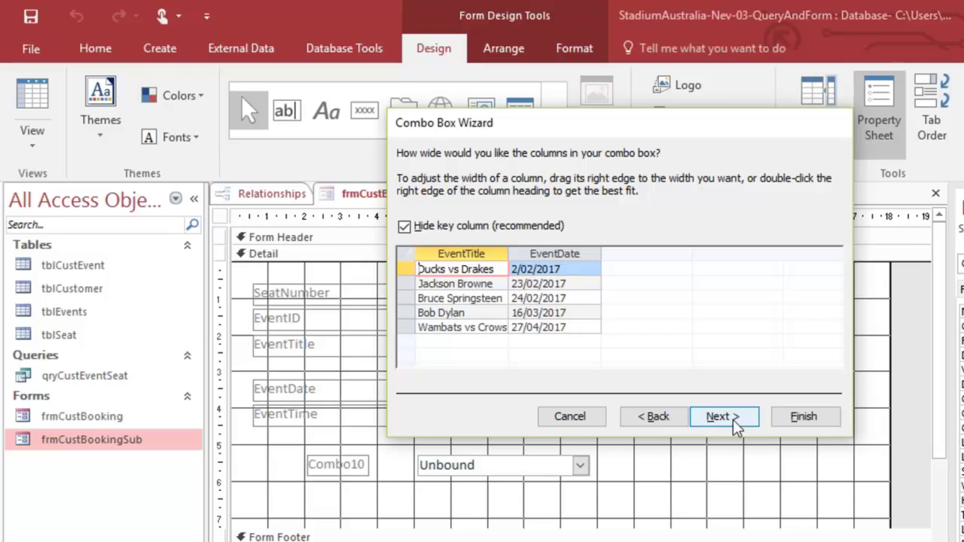
- Store the chosen event in EventID and label the combo box cboEvent
{"action": "left_click", "coordinate": [723, 416]}
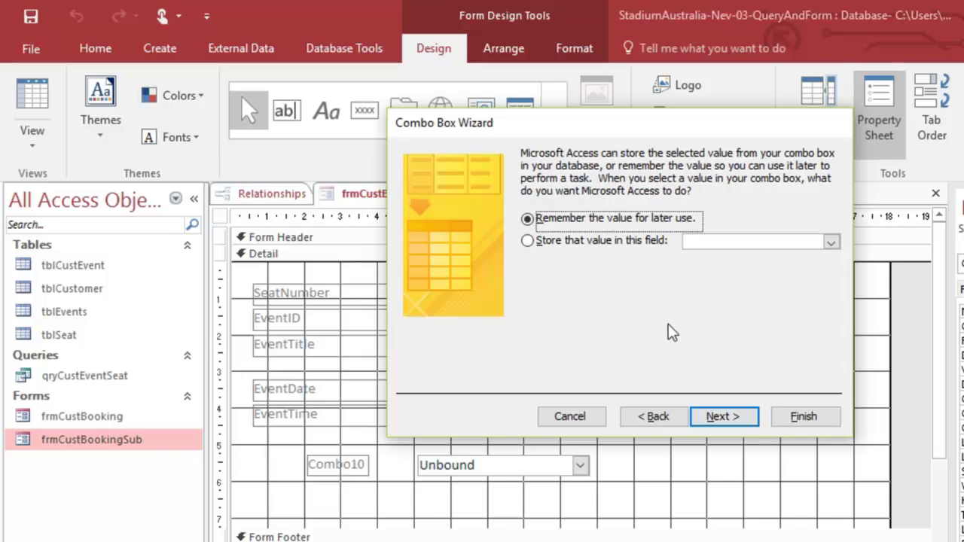
{"action": "left_click", "coordinate": [529, 241]}
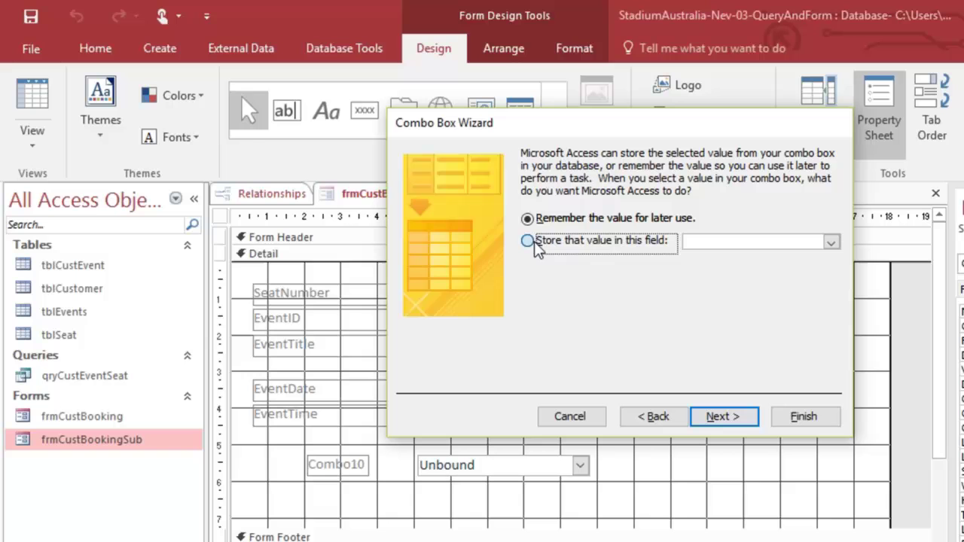
{"action": "left_click", "coordinate": [830, 242]}
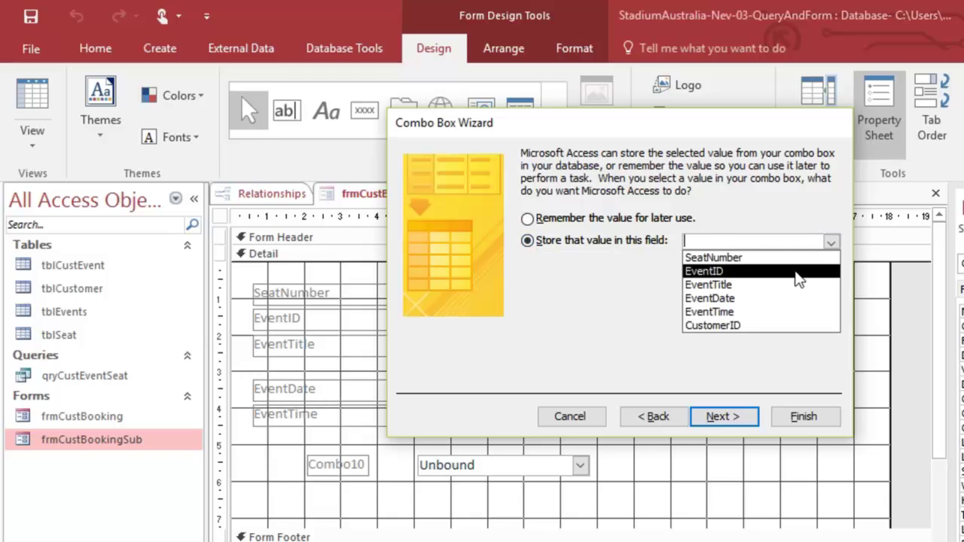
{"action": "left_click", "coordinate": [797, 275]}
{"action": "left_click", "coordinate": [741, 419]}
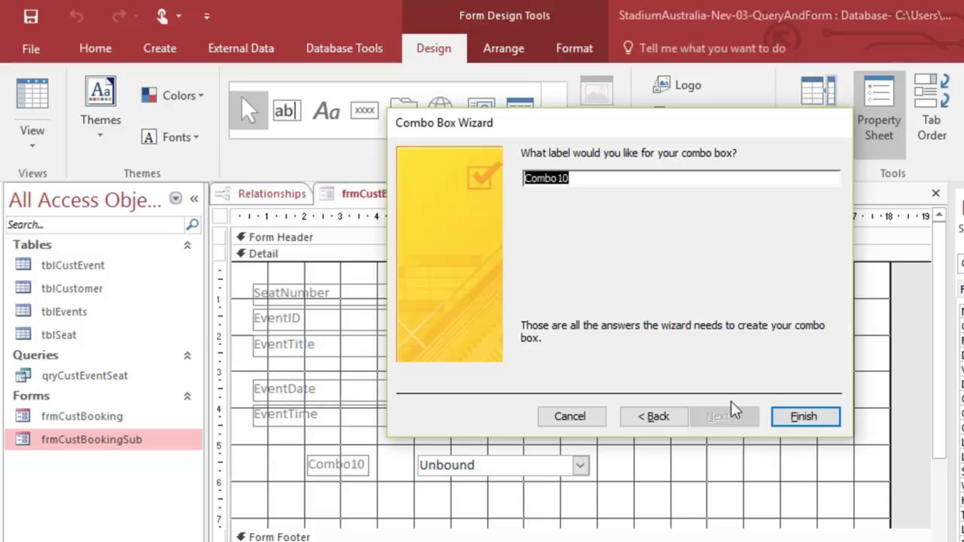
{"action": "type", "text": "cboEvent"}
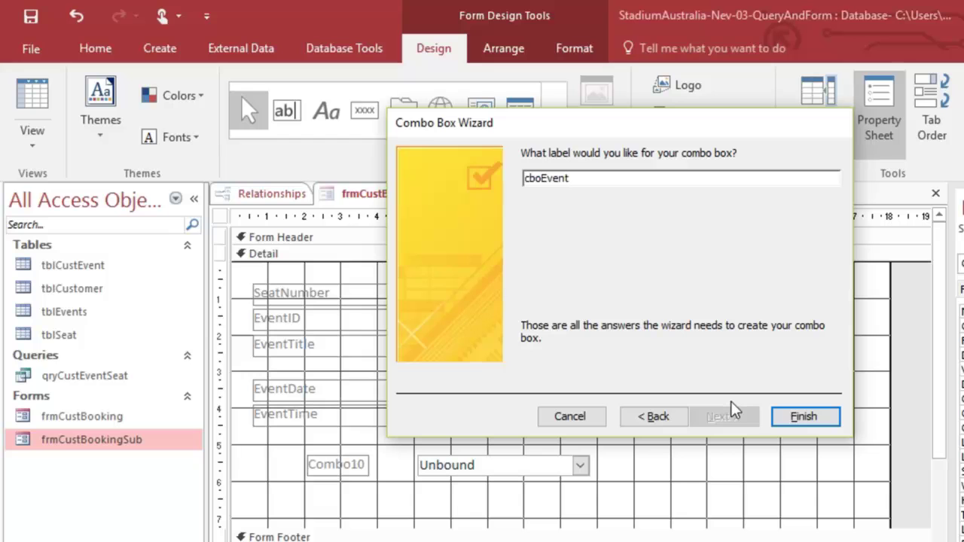
{"action": "key", "text": "Return"}
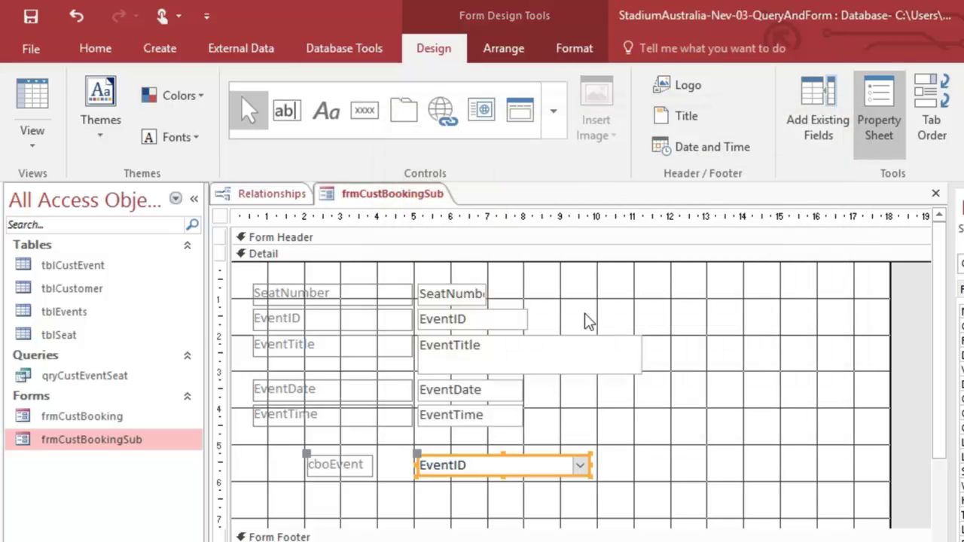
- Move the EventID text box lower right, the event drop-down under SeatNumber, and SeatNumber beside EventID
{"action": "left_click", "coordinate": [522, 318]}
{"action": "left_click_drag", "start_coordinate": [508, 308], "coordinate": [809, 475]}
{"action": "left_click", "coordinate": [521, 458]}
{"action": "left_click_drag", "start_coordinate": [523, 458], "coordinate": [524, 315]}
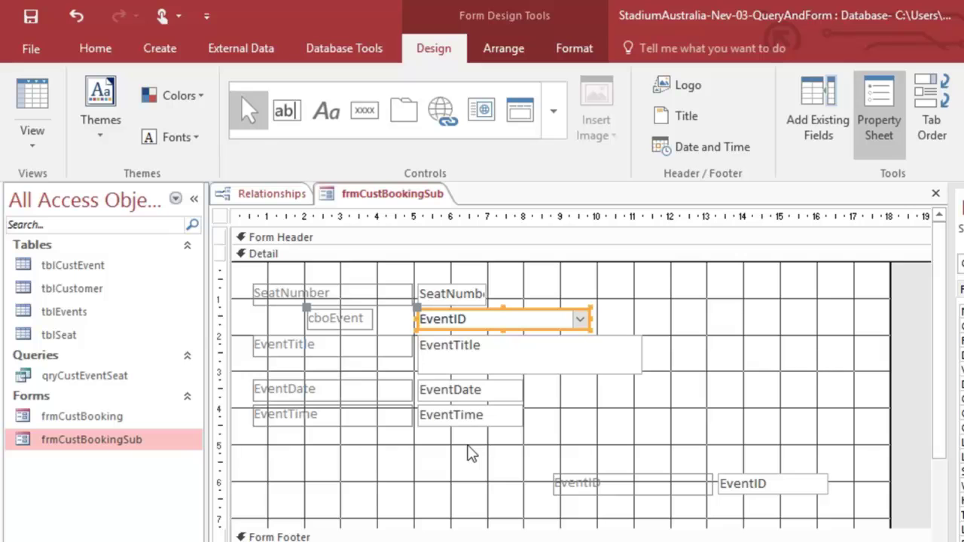
{"action": "left_click", "coordinate": [453, 295]}
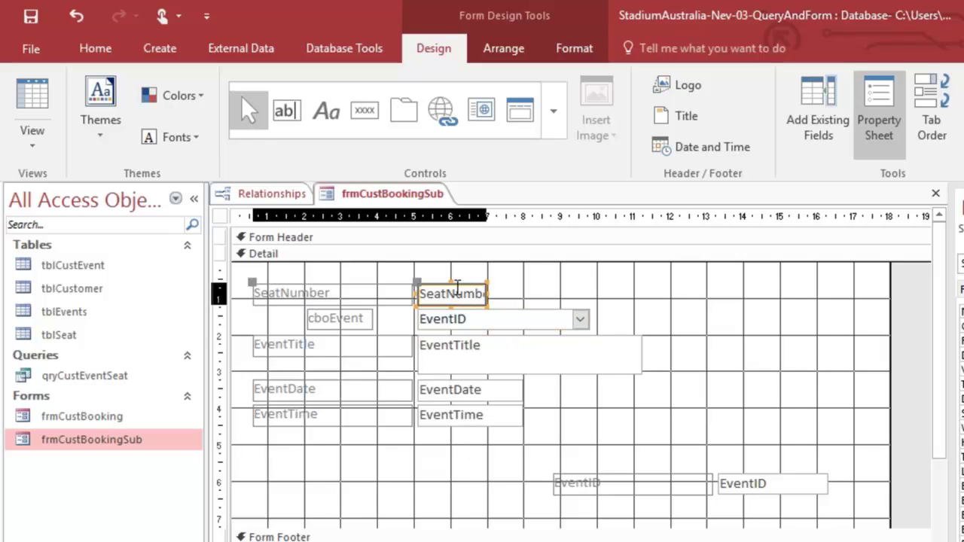
{"action": "left_click_drag", "start_coordinate": [463, 283], "coordinate": [765, 509]}
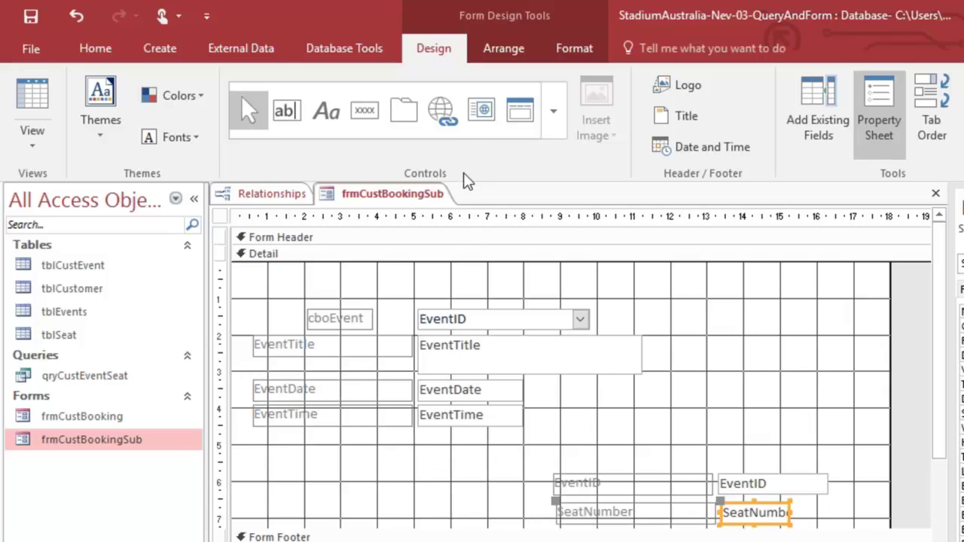
- Draw a new combo box below EventTime that takes its values from a table
{"action": "left_click", "coordinate": [554, 111]}
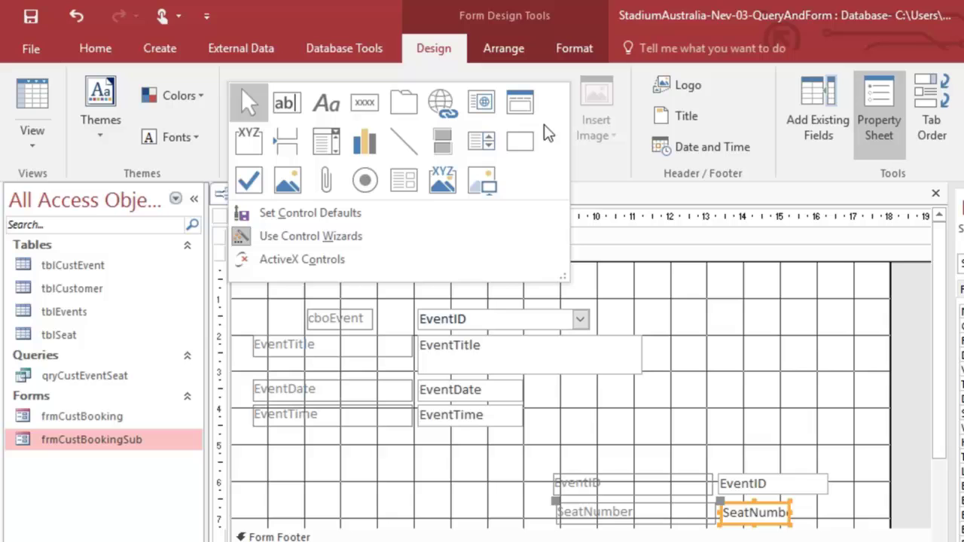
{"action": "left_click", "coordinate": [321, 153]}
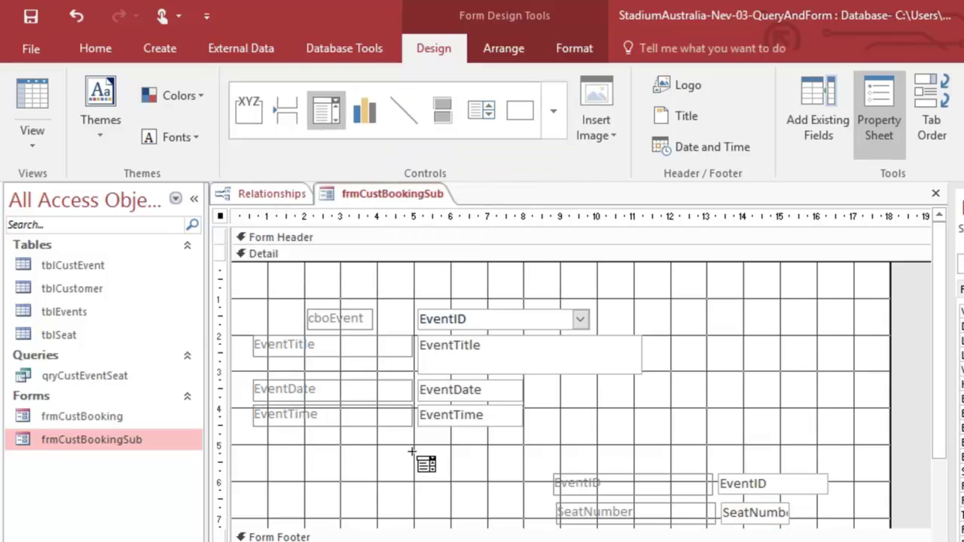
{"action": "left_click_drag", "start_coordinate": [412, 452], "coordinate": [550, 467]}
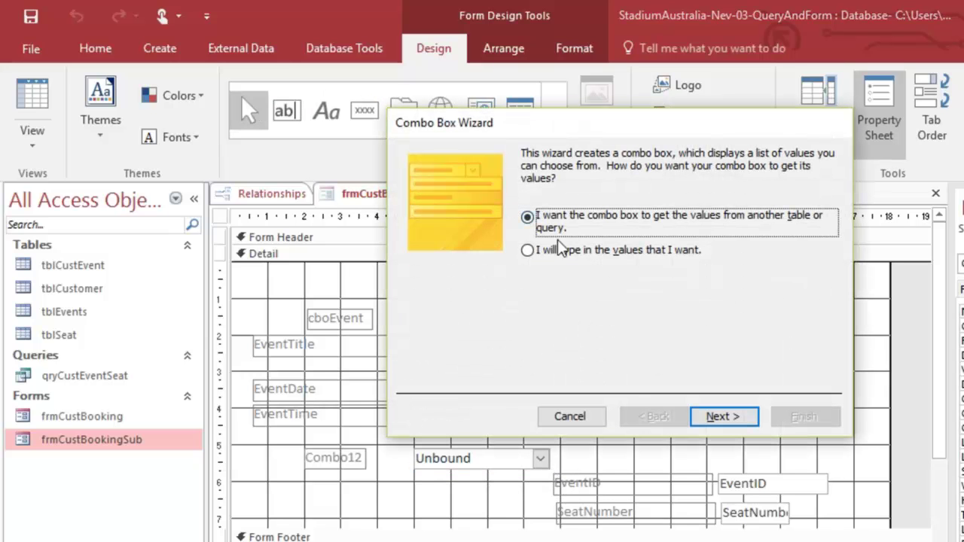
{"action": "left_click", "coordinate": [553, 251]}
{"action": "left_click", "coordinate": [565, 227]}
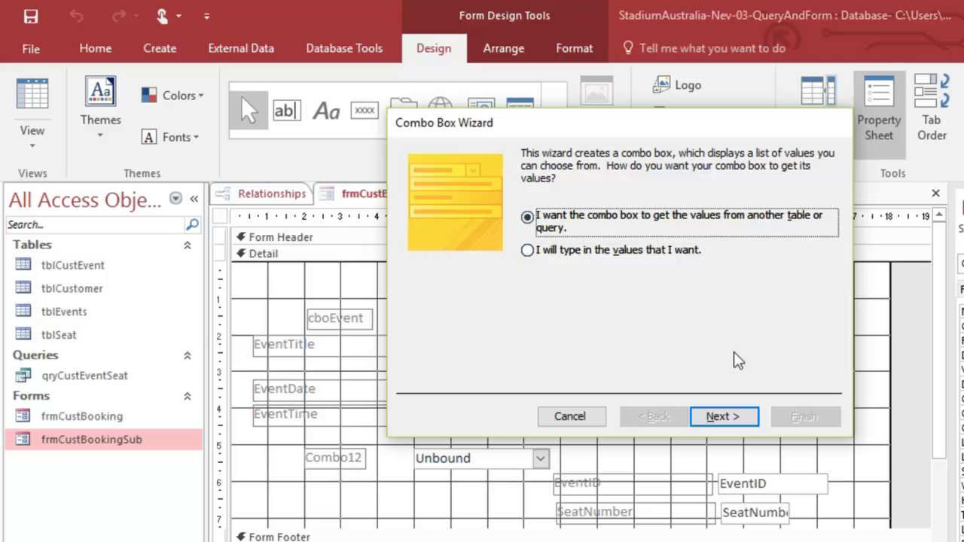
{"action": "left_click", "coordinate": [749, 419]}
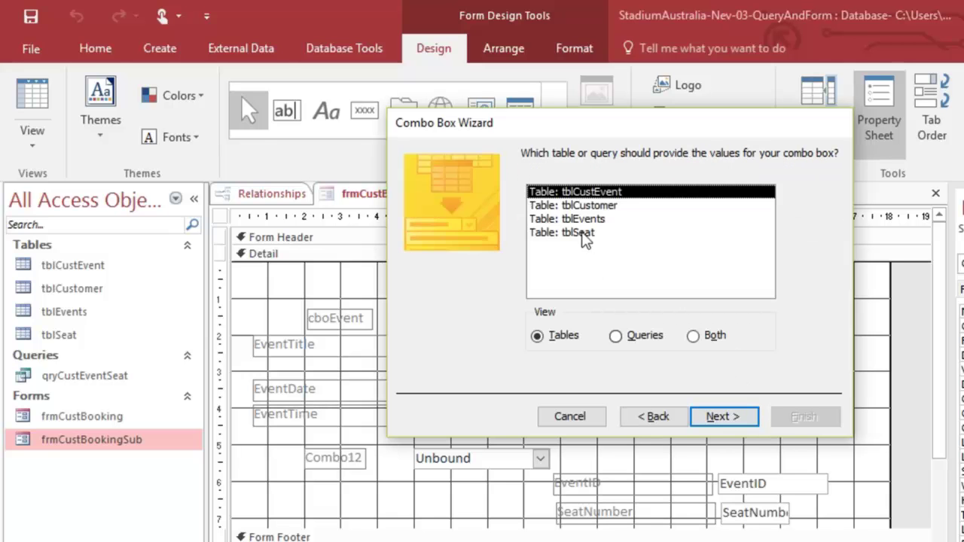
- Use tblSeat as the source and add SeatNumber, Position and Ranking as columns
{"action": "double_click", "coordinate": [583, 234]}
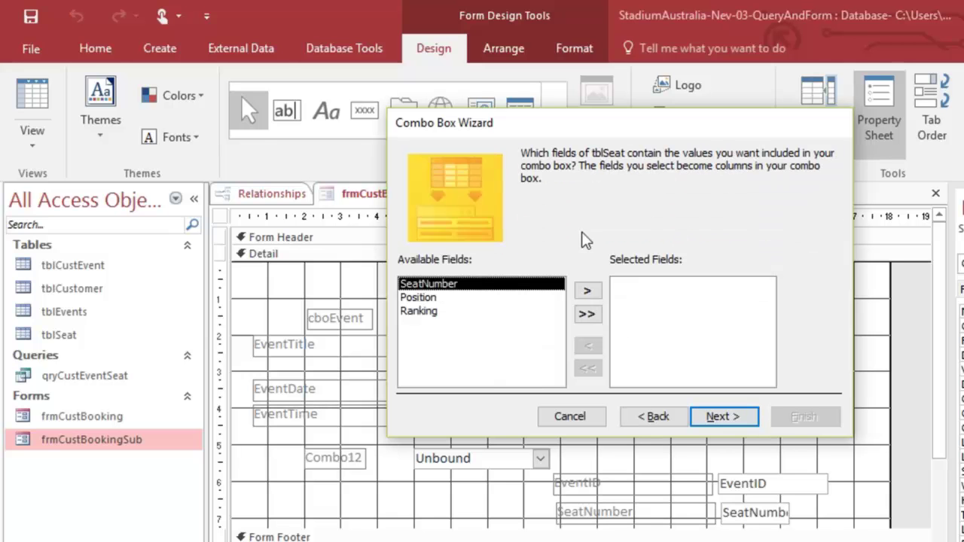
{"action": "left_click", "coordinate": [588, 292]}
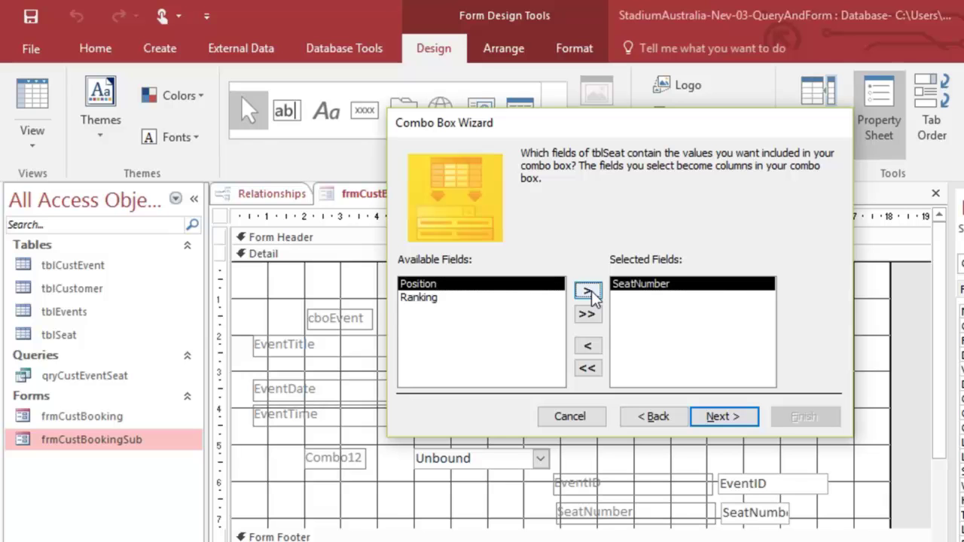
{"action": "left_click", "coordinate": [588, 292]}
{"action": "left_click", "coordinate": [588, 292]}
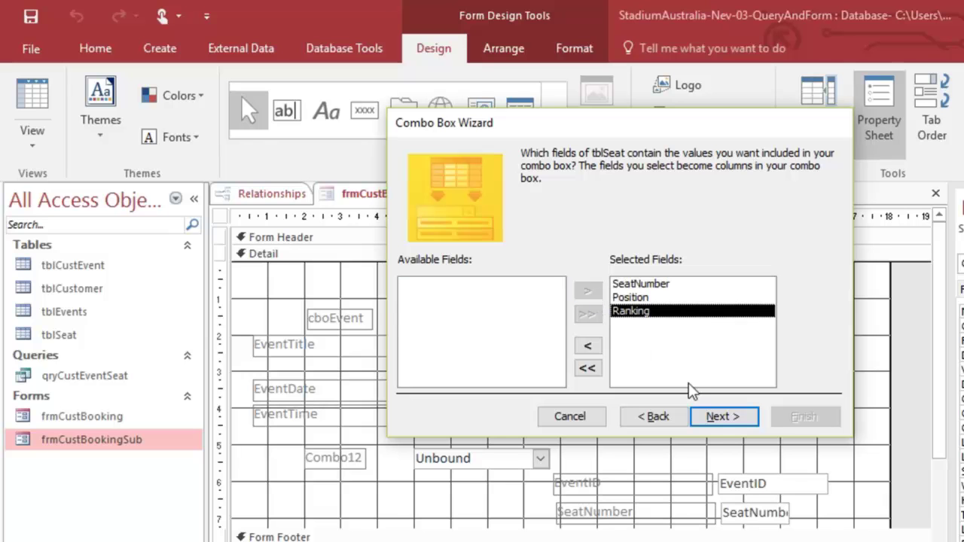
{"action": "left_click", "coordinate": [724, 422]}
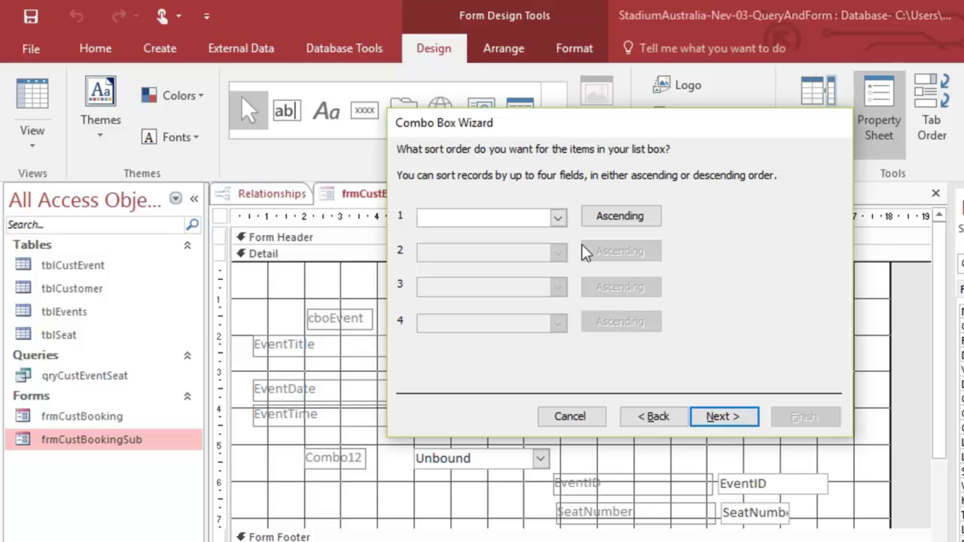
- Sort the seat list by Position, then by SeatNumber
{"action": "left_click", "coordinate": [558, 219]}
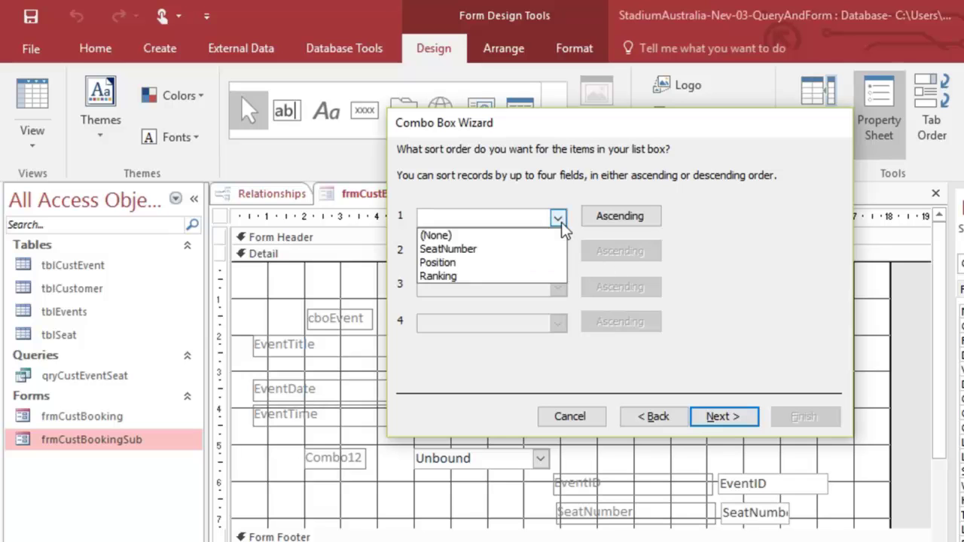
{"action": "left_click", "coordinate": [549, 263]}
{"action": "left_click", "coordinate": [559, 254]}
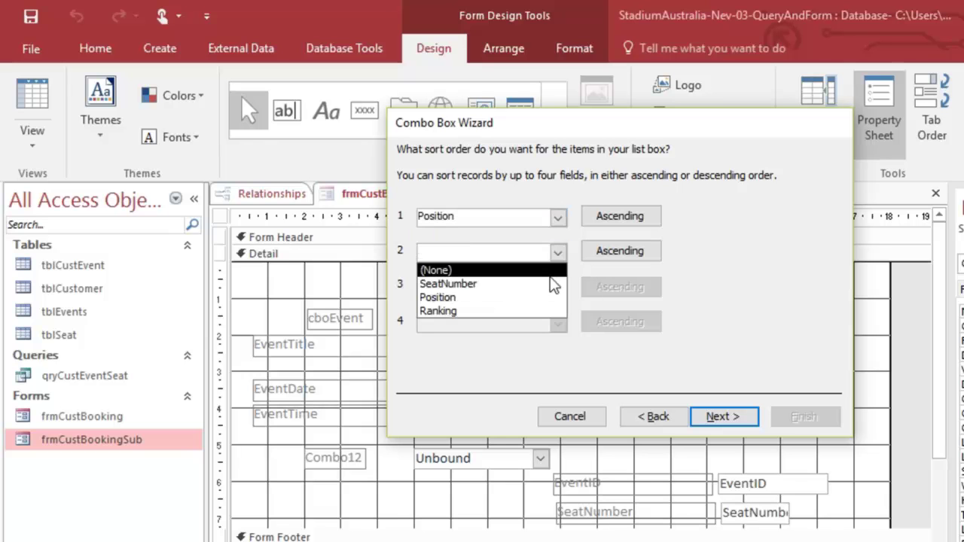
{"action": "left_click", "coordinate": [557, 282]}
{"action": "left_click", "coordinate": [734, 419]}
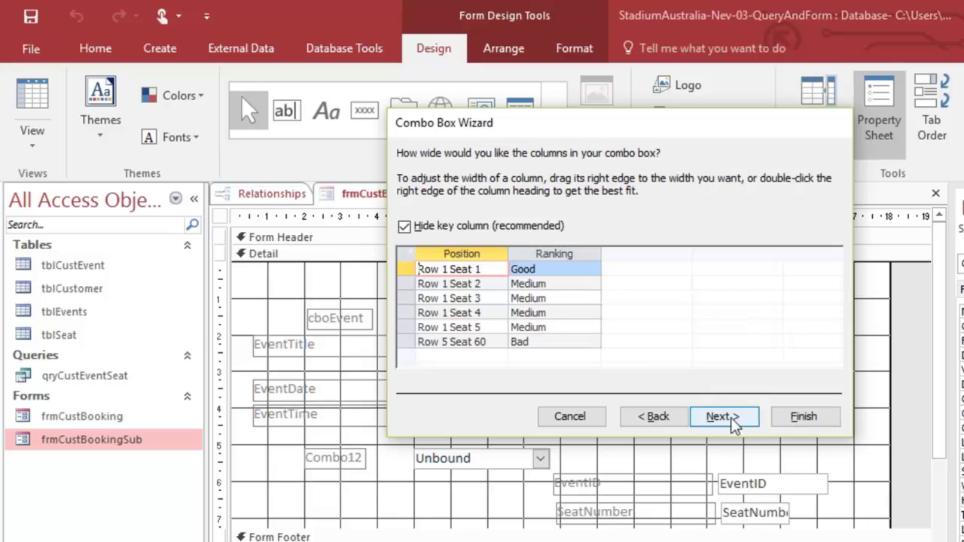
- Show the SeatNumber key column and narrow the SeatNumber, Position and Ranking columns
{"action": "left_click", "coordinate": [405, 228]}
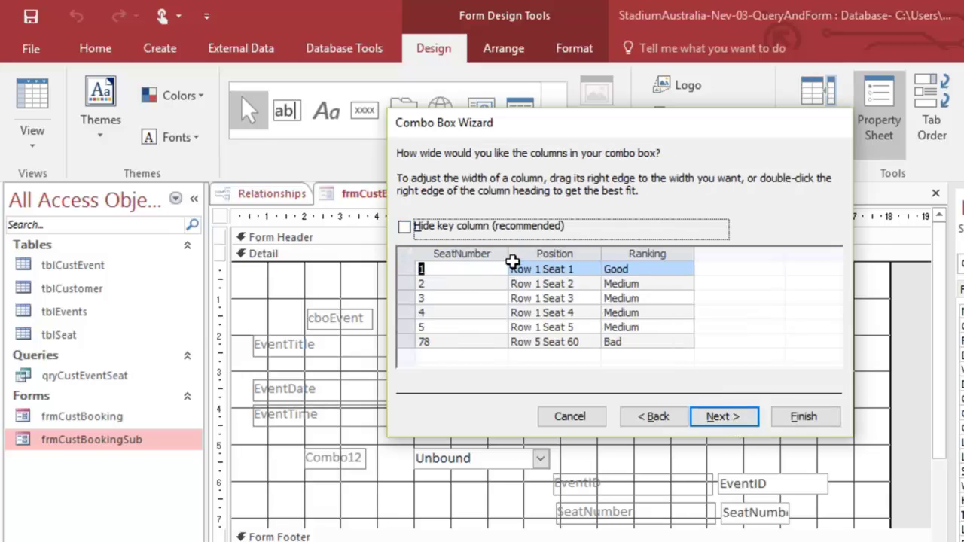
{"action": "left_click_drag", "start_coordinate": [508, 254], "coordinate": [479, 257]}
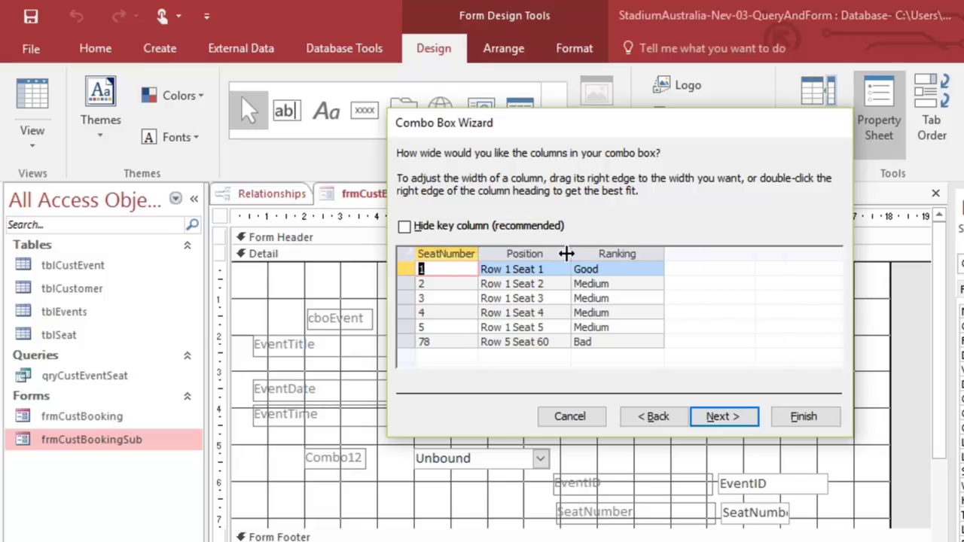
{"action": "left_click_drag", "start_coordinate": [569, 254], "coordinate": [563, 254]}
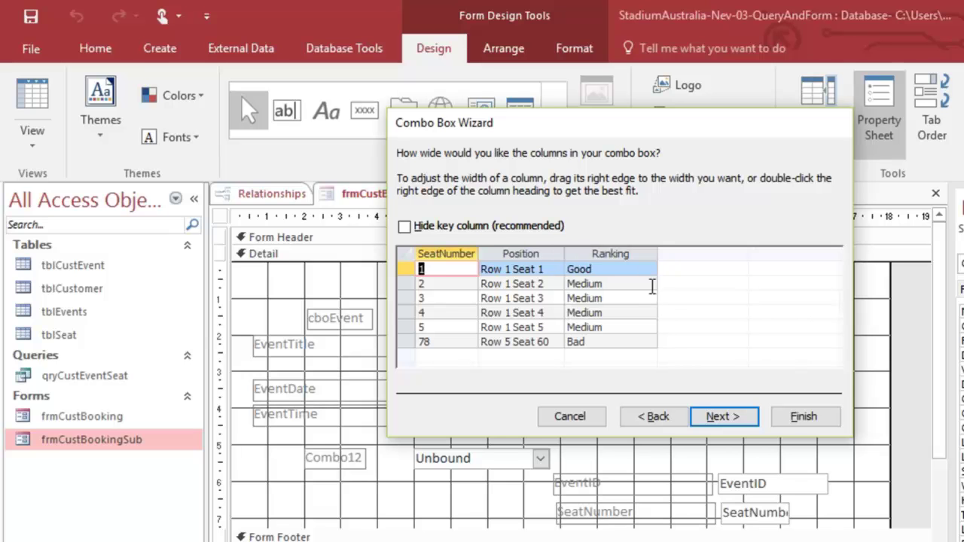
{"action": "left_click_drag", "start_coordinate": [655, 258], "coordinate": [622, 259]}
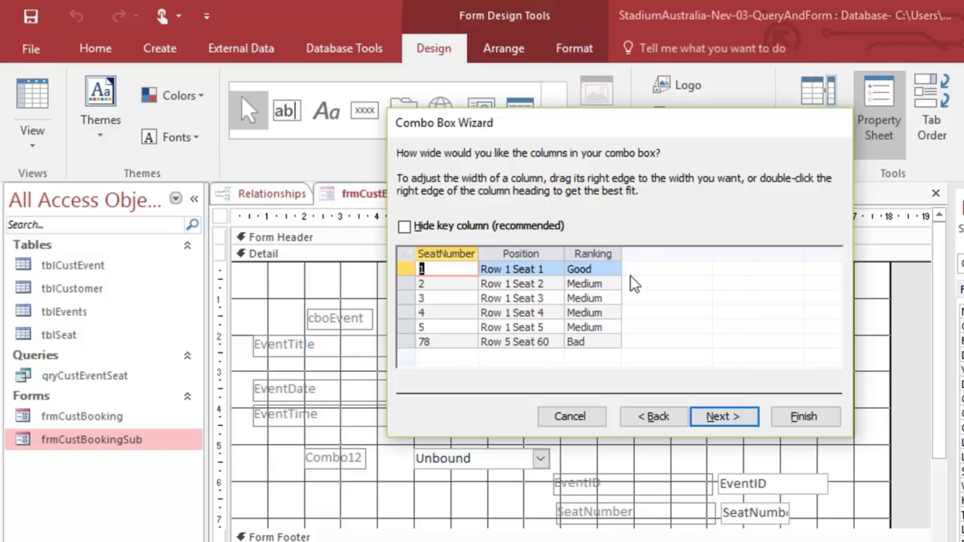
{"action": "left_click", "coordinate": [730, 419]}
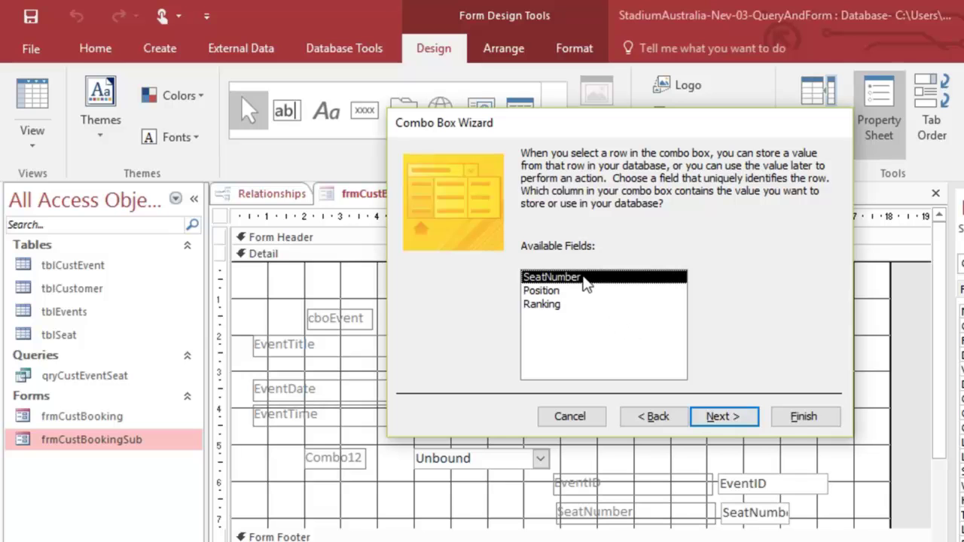
- Store the chosen value in SeatNumber, label the combo box cboSeat, and finish
{"action": "left_click", "coordinate": [731, 419]}
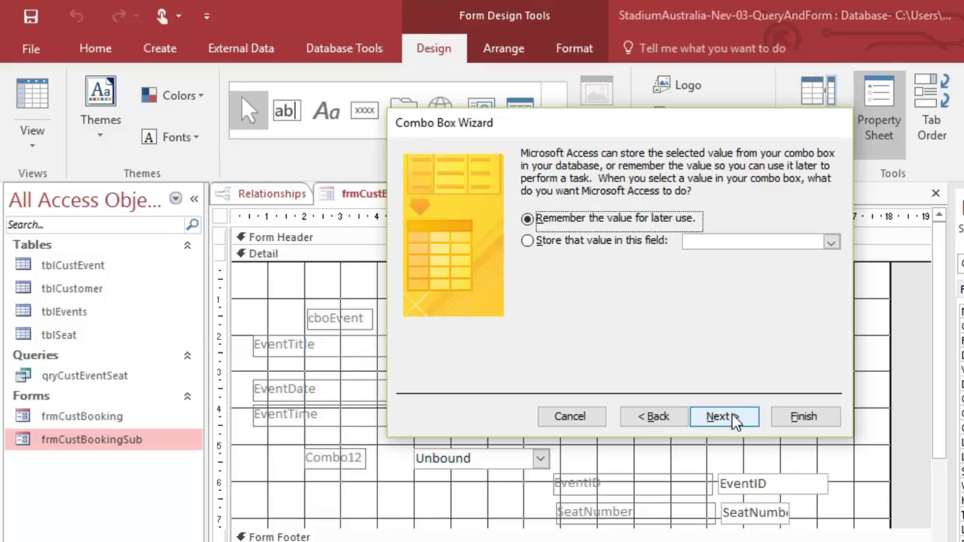
{"action": "left_click", "coordinate": [602, 245]}
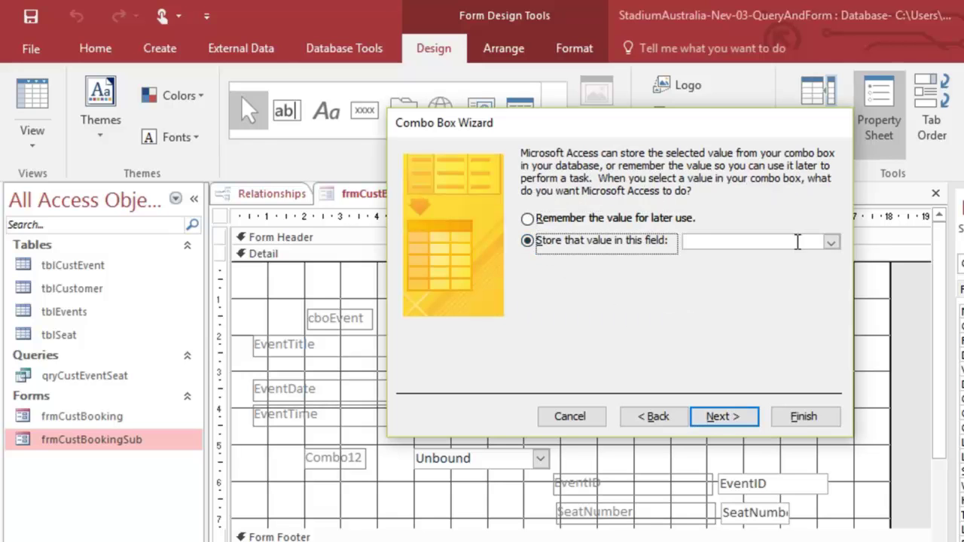
{"action": "left_click", "coordinate": [831, 242]}
{"action": "left_click", "coordinate": [806, 259]}
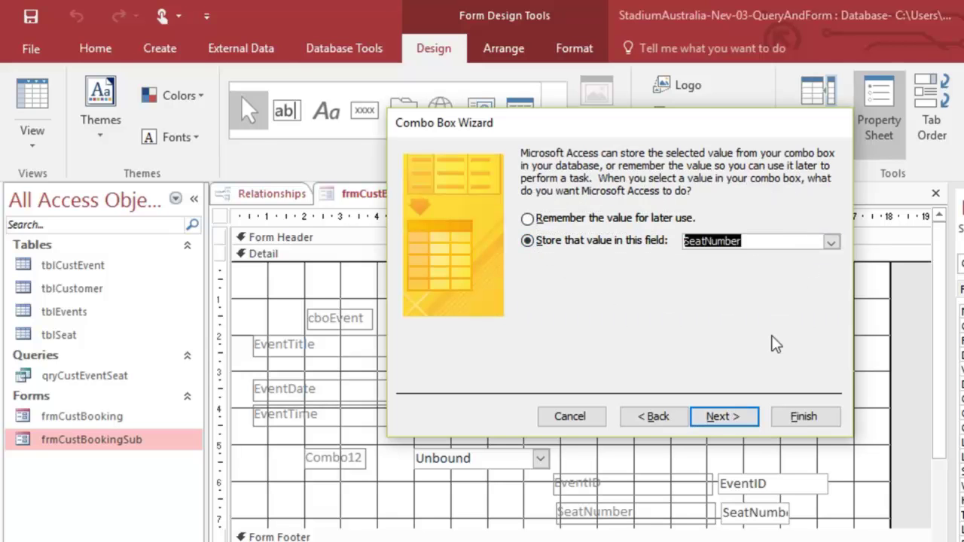
{"action": "left_click", "coordinate": [737, 419]}
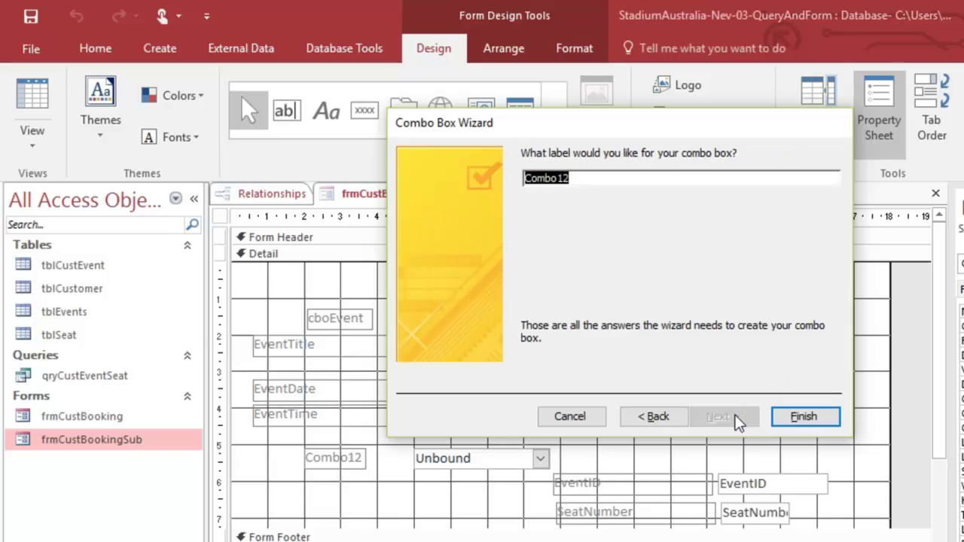
{"action": "type", "text": "cboSeat"}
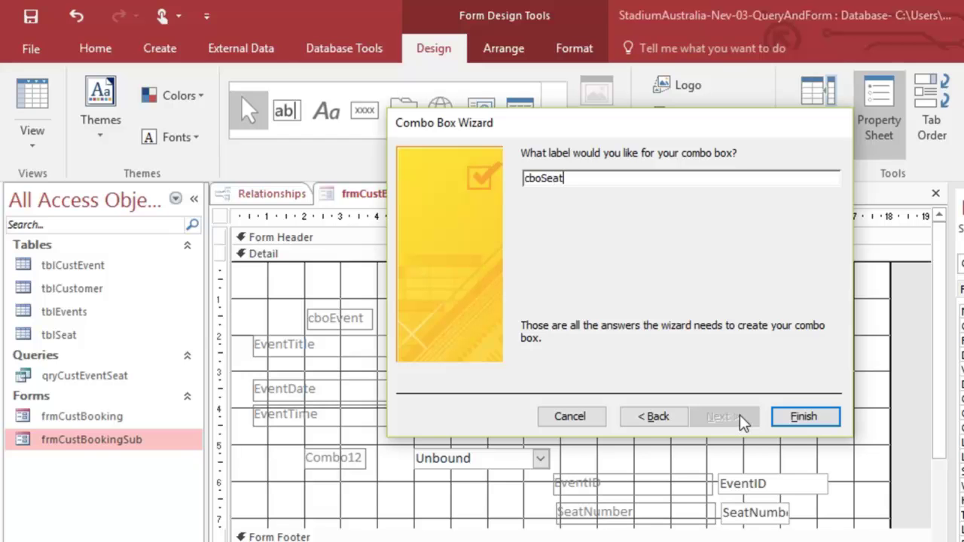
{"action": "left_click", "coordinate": [803, 419]}
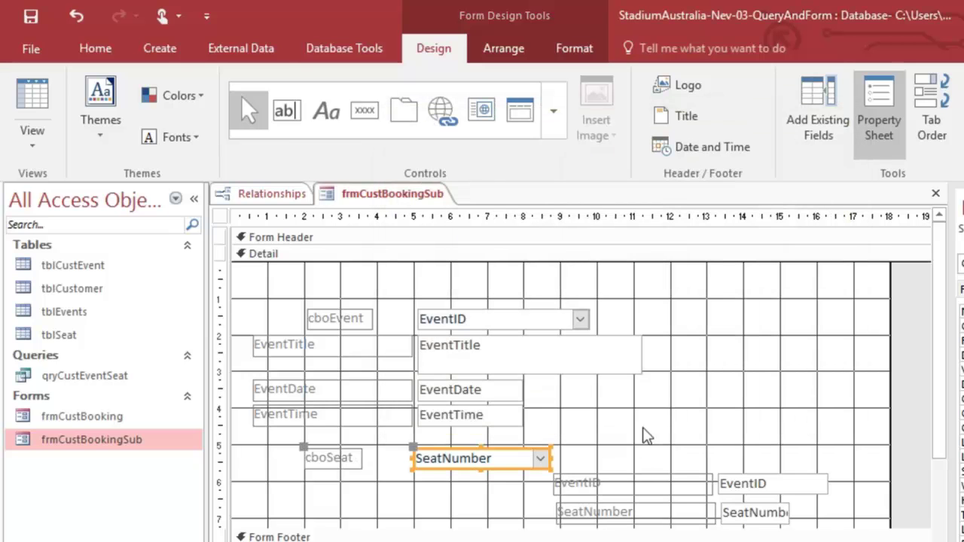
- Nudge the seat combo box up and rename its label from cboSeat to Seat
{"action": "left_click_drag", "start_coordinate": [509, 450], "coordinate": [512, 436]}
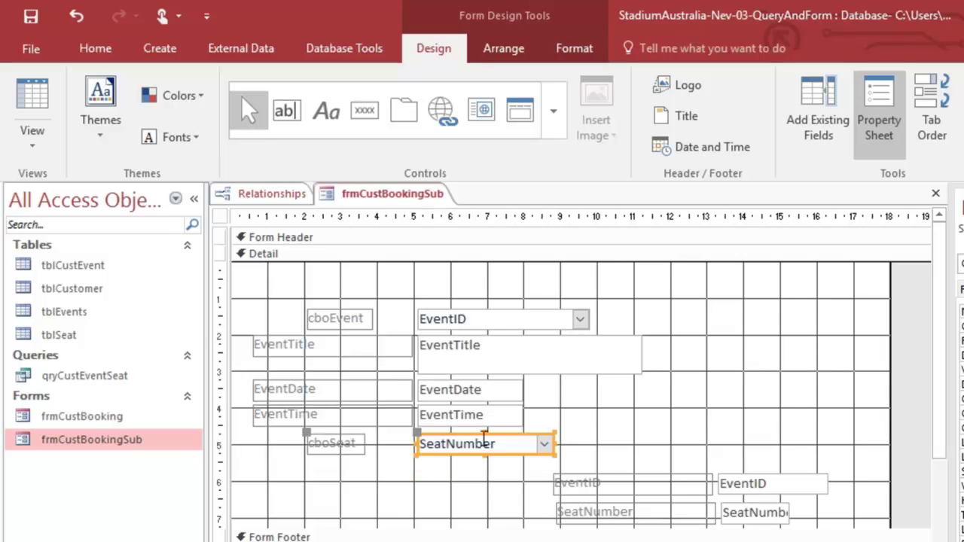
{"action": "left_click", "coordinate": [358, 450]}
{"action": "left_click", "coordinate": [360, 449]}
{"action": "left_click_drag", "start_coordinate": [360, 449], "coordinate": [313, 452]}
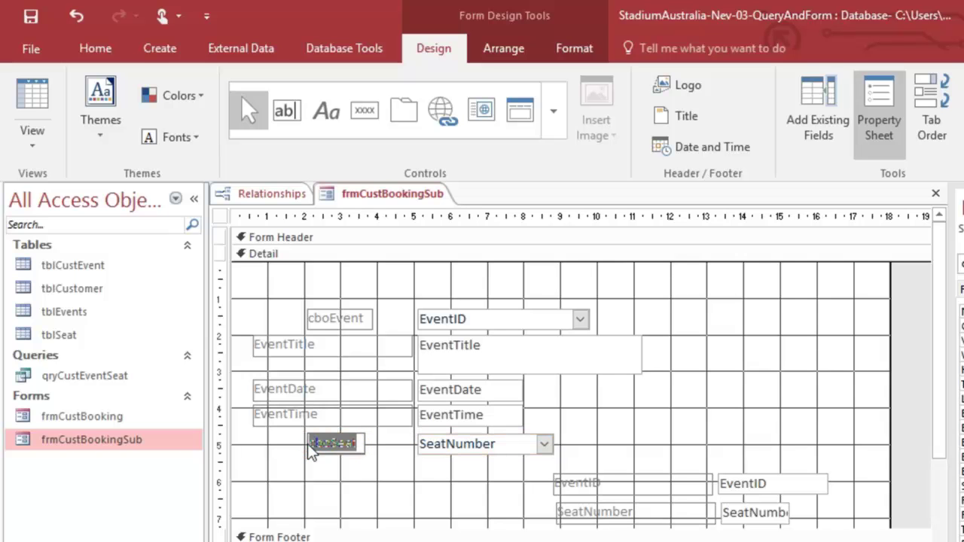
{"action": "type", "text": "Sea"}
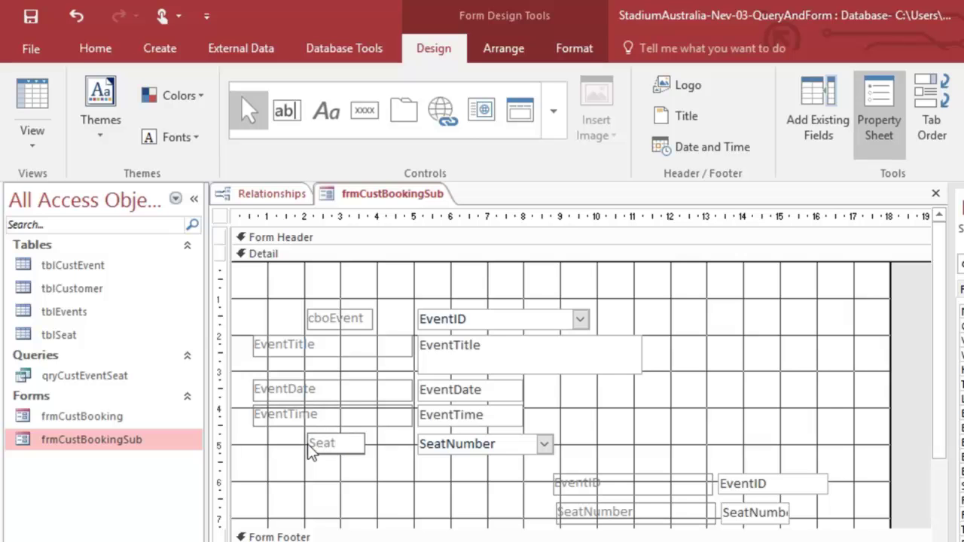
- Rename the cboEvent label to Event
{"action": "left_click", "coordinate": [360, 320]}
{"action": "left_click", "coordinate": [337, 321]}
{"action": "left_click", "coordinate": [330, 319]}
{"action": "key", "text": "BackSpace"}
{"action": "key", "text": "BackSpace"}
{"action": "key", "text": "BackSpace"}
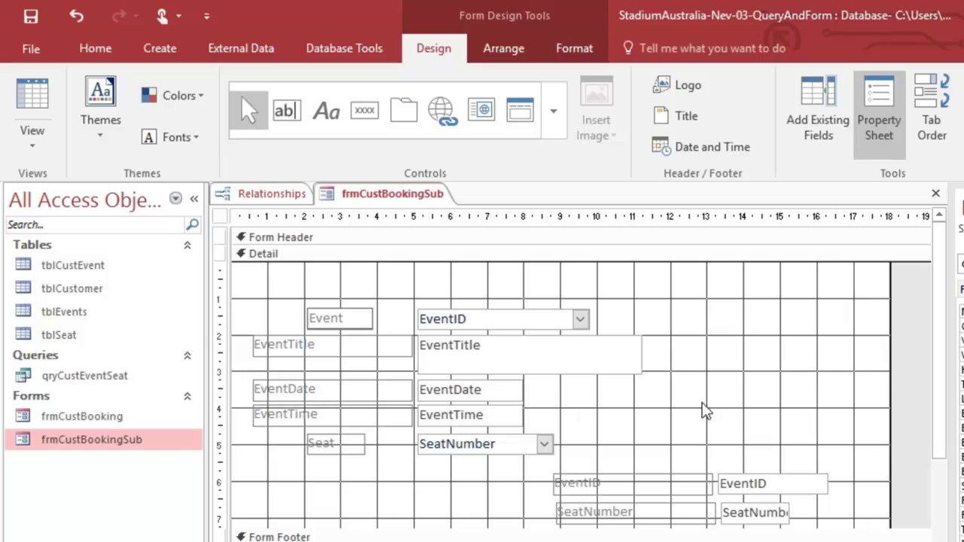
{"action": "left_click", "coordinate": [744, 415]}
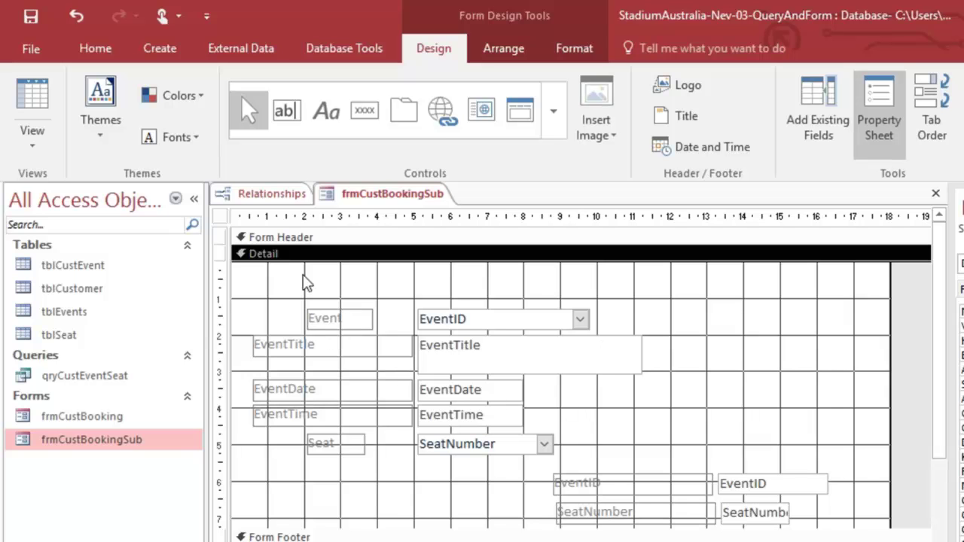
- Switch frmCustBookingSub to Datasheet view and check the Event drop-down list
{"action": "left_click", "coordinate": [36, 139]}
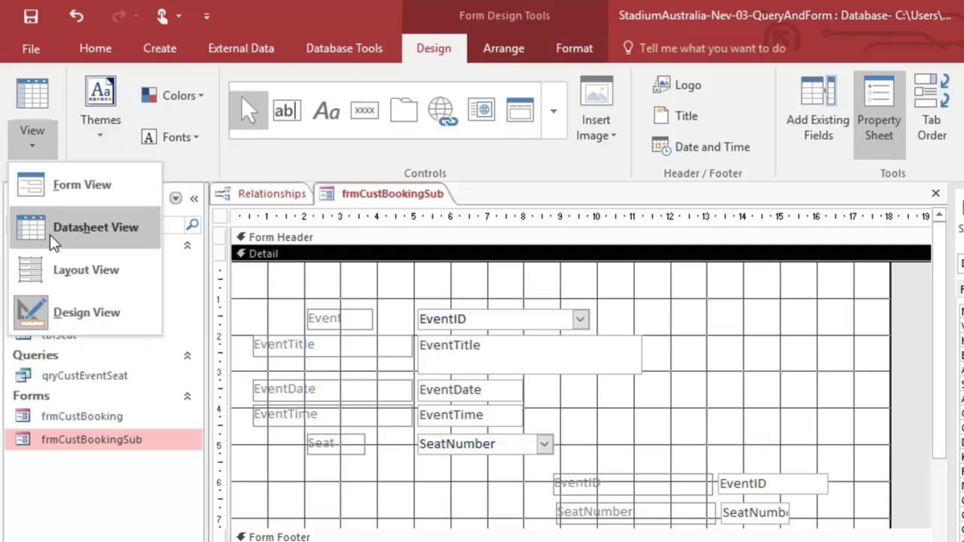
{"action": "left_click", "coordinate": [51, 228]}
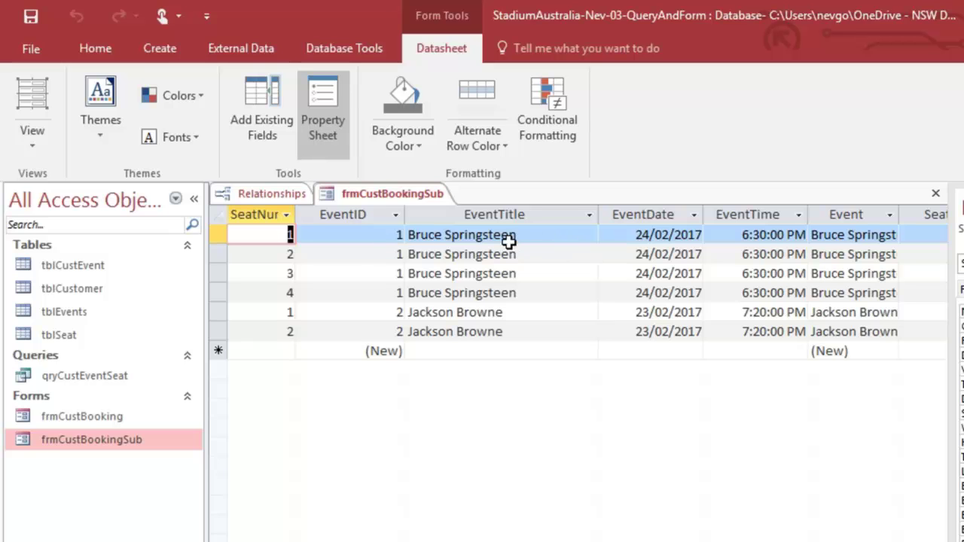
{"action": "left_click", "coordinate": [389, 235]}
{"action": "left_click", "coordinate": [553, 235]}
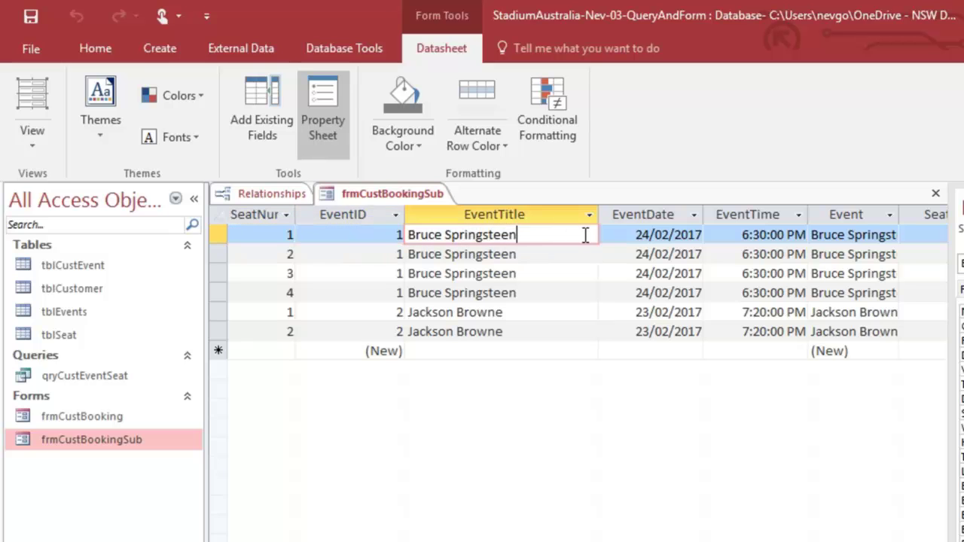
{"action": "key", "text": "Tab"}
{"action": "key", "text": "Tab"}
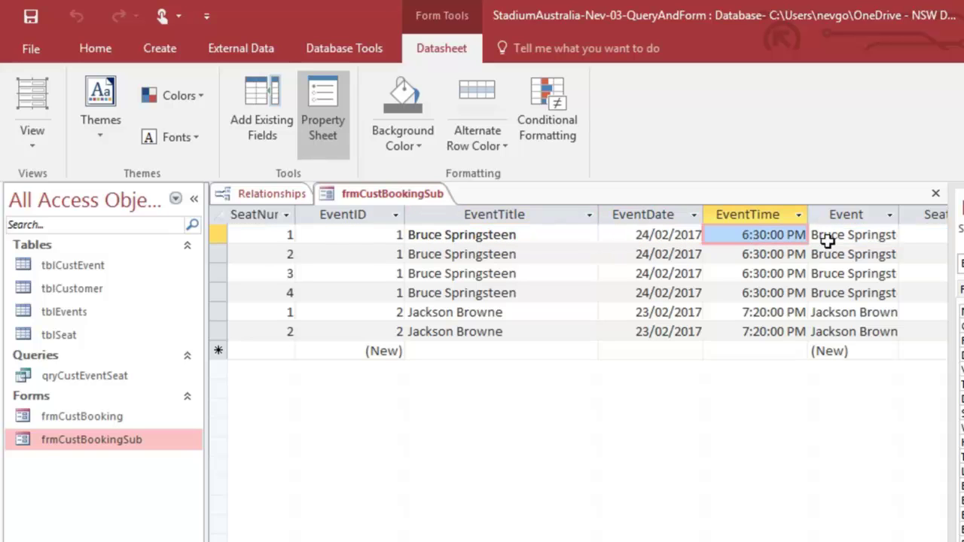
{"action": "left_click", "coordinate": [847, 235]}
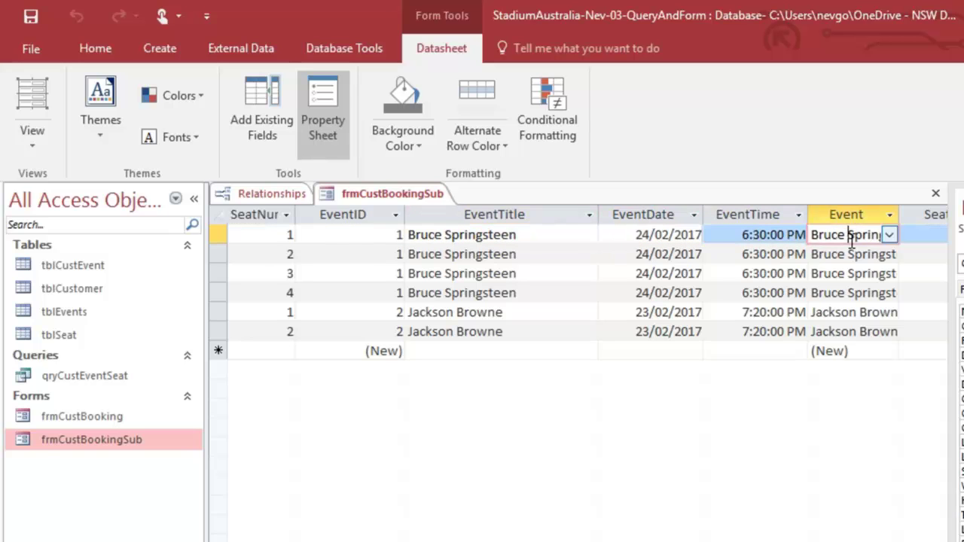
{"action": "left_click", "coordinate": [890, 235]}
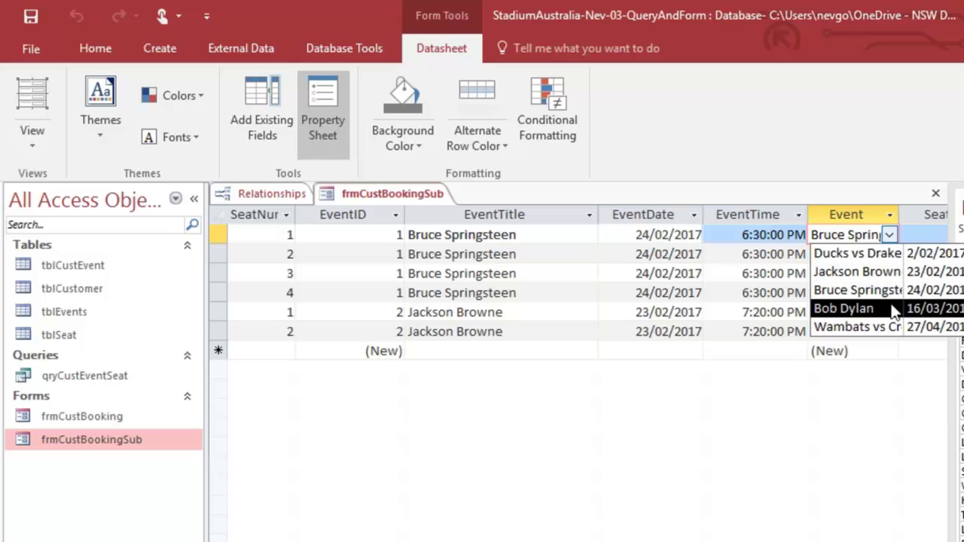
{"action": "left_click", "coordinate": [893, 238]}
- Check the Seat drop-downs on several bookings' rows
{"action": "scroll", "coordinate": [578, 293], "scroll_direction": "right", "scroll_amount": 3}
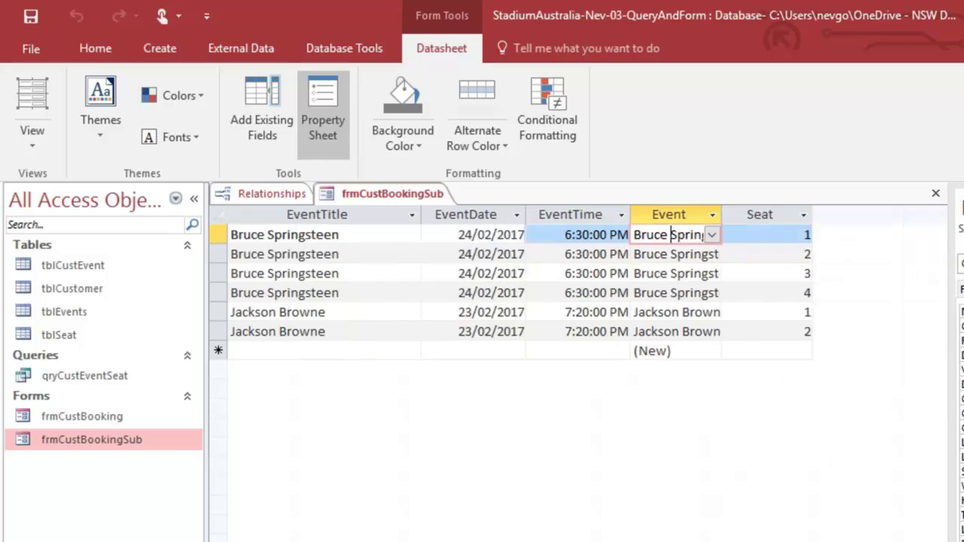
{"action": "key", "text": "Tab"}
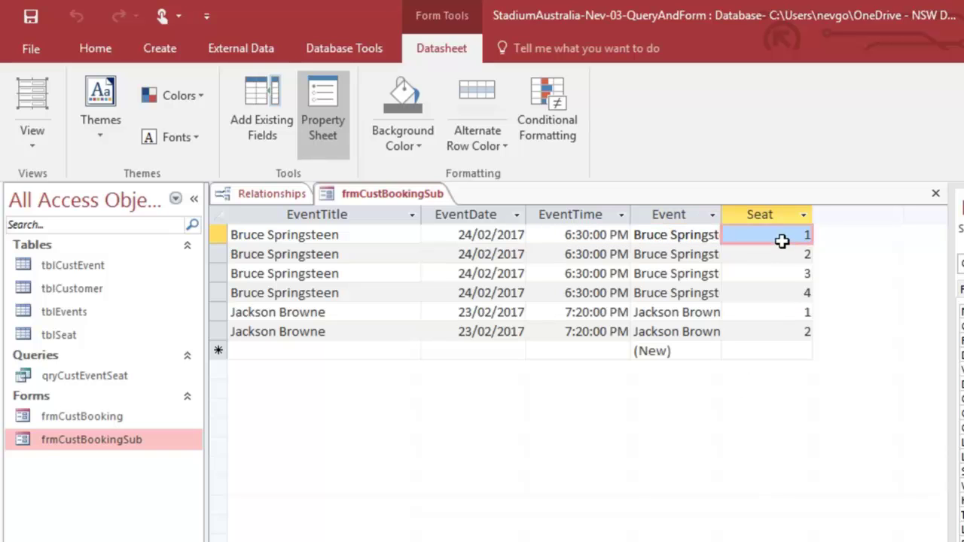
{"action": "left_click", "coordinate": [788, 254]}
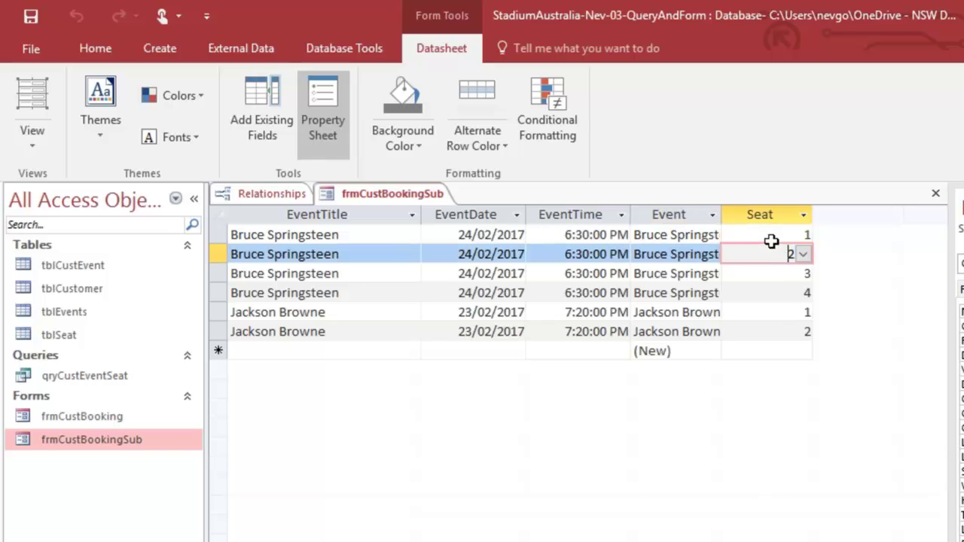
{"action": "left_click", "coordinate": [767, 238]}
{"action": "left_click", "coordinate": [767, 291]}
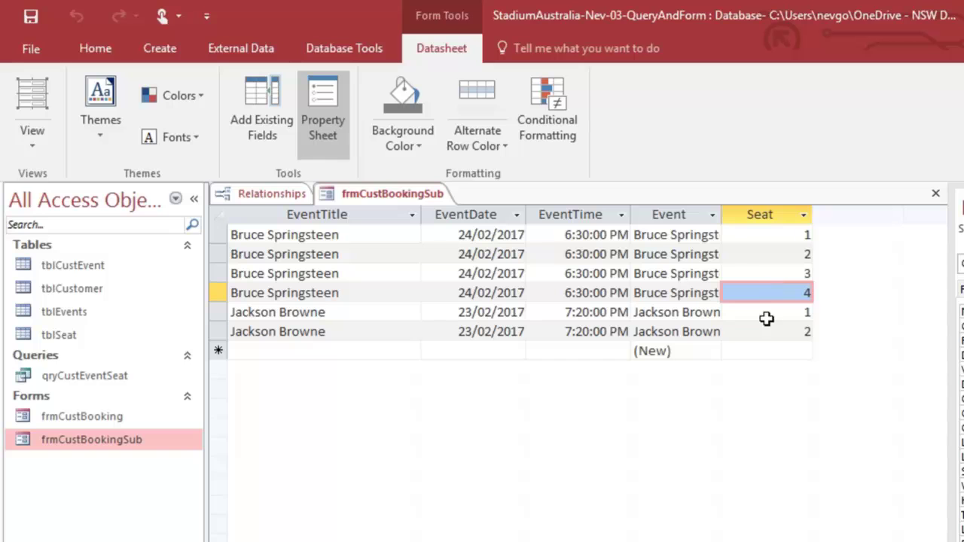
{"action": "left_click", "coordinate": [766, 318]}
{"action": "left_click", "coordinate": [762, 286]}
{"action": "left_click", "coordinate": [763, 273]}
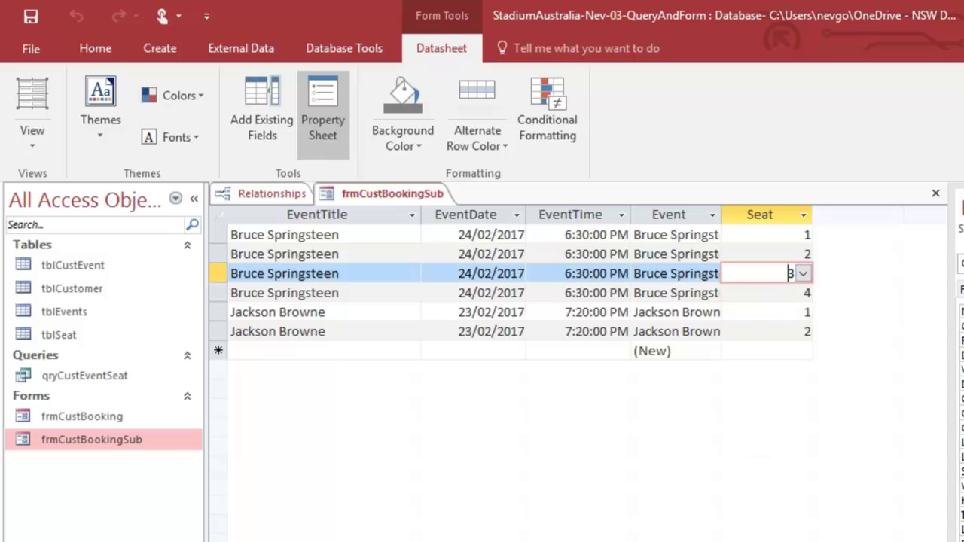
{"action": "scroll", "coordinate": [581, 286], "scroll_direction": "left", "scroll_amount": 3}
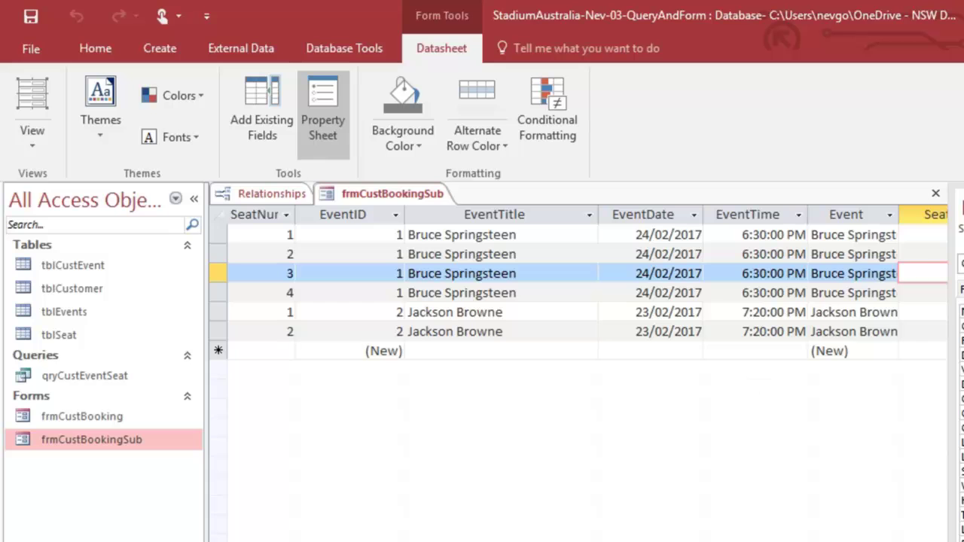
- Save and close frmCustBookingSub, then open frmCustBooking
{"action": "left_click", "coordinate": [938, 195]}
{"action": "left_click", "coordinate": [550, 396]}
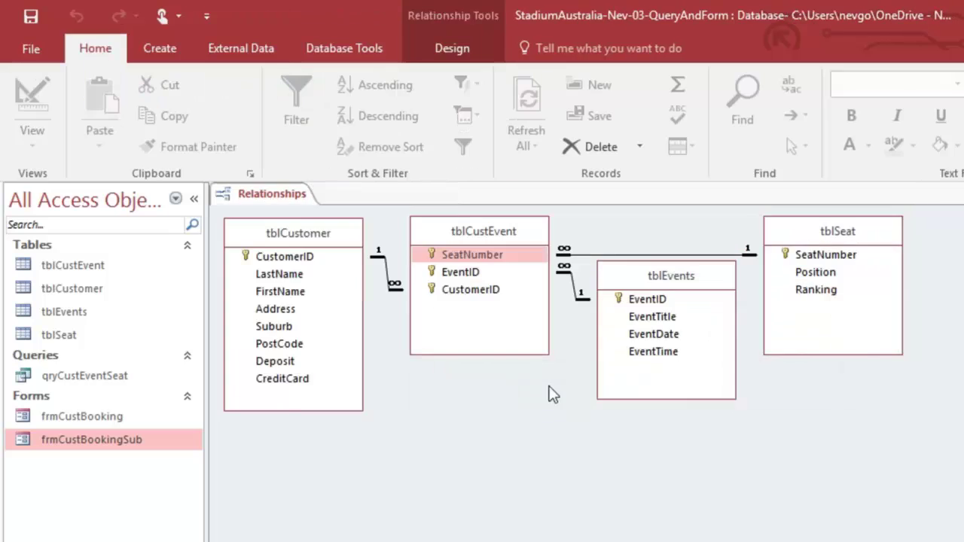
{"action": "double_click", "coordinate": [81, 421]}
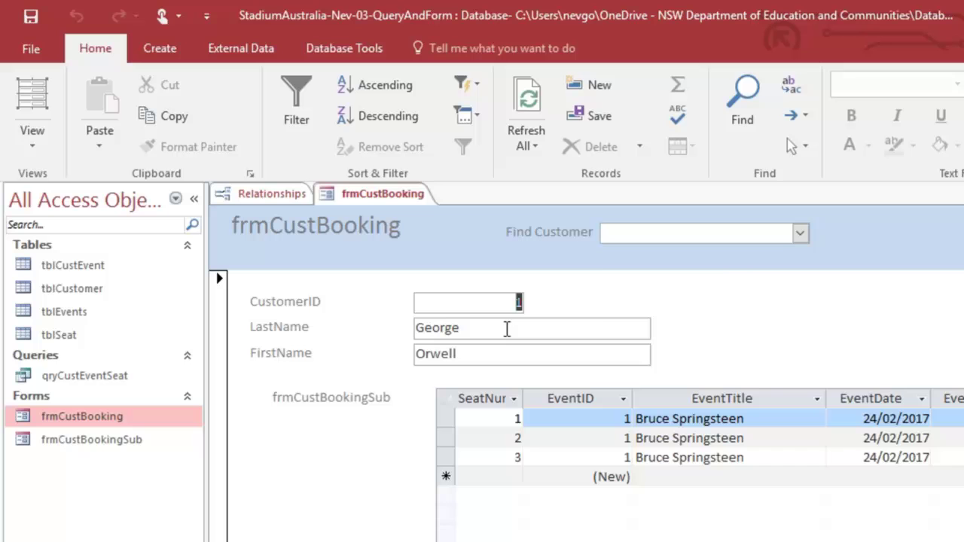
- Pick customer 3 in Find Customer and collapse the ribbon to view the empty booking subform
{"action": "left_click", "coordinate": [800, 232]}
{"action": "left_click", "coordinate": [754, 291]}
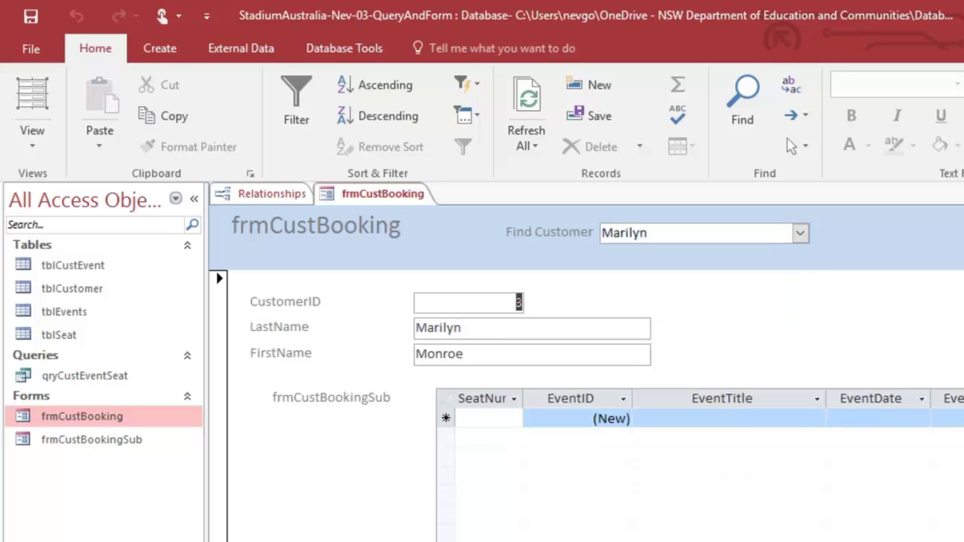
{"action": "key", "text": "ctrl+F1"}
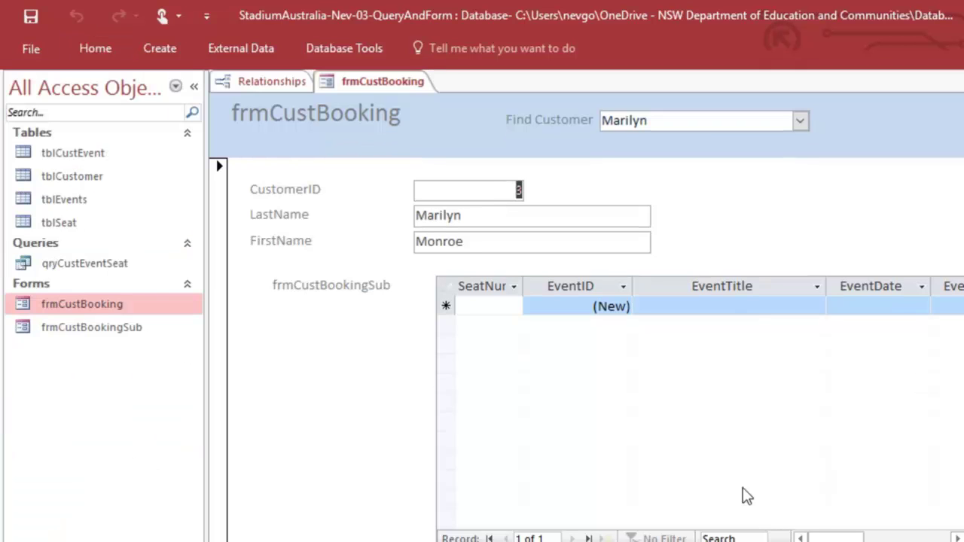
{"action": "left_click", "coordinate": [912, 310]}
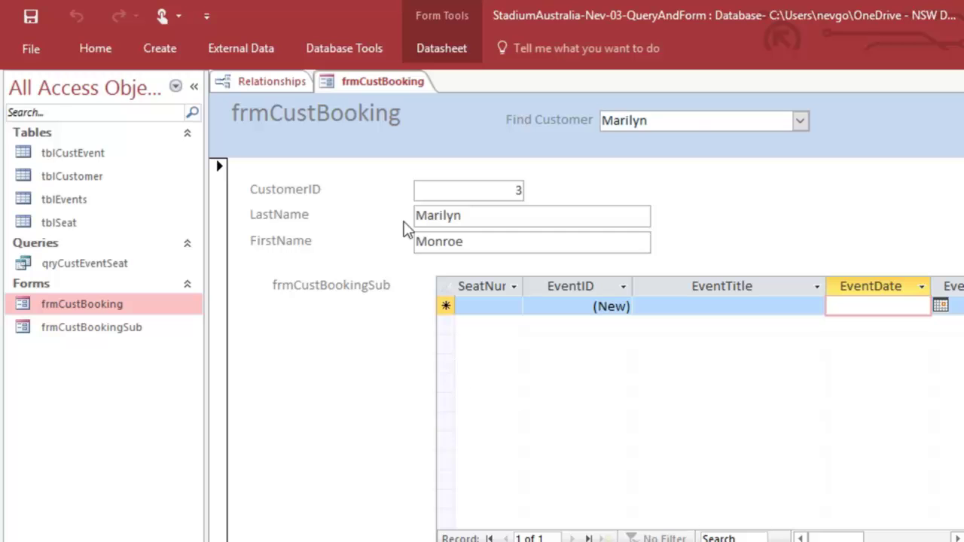
- Open frmCustBooking in Design View and move the subform caption up
{"action": "left_click", "coordinate": [83, 306]}
{"action": "right_click", "coordinate": [84, 304]}
{"action": "left_click", "coordinate": [120, 364]}
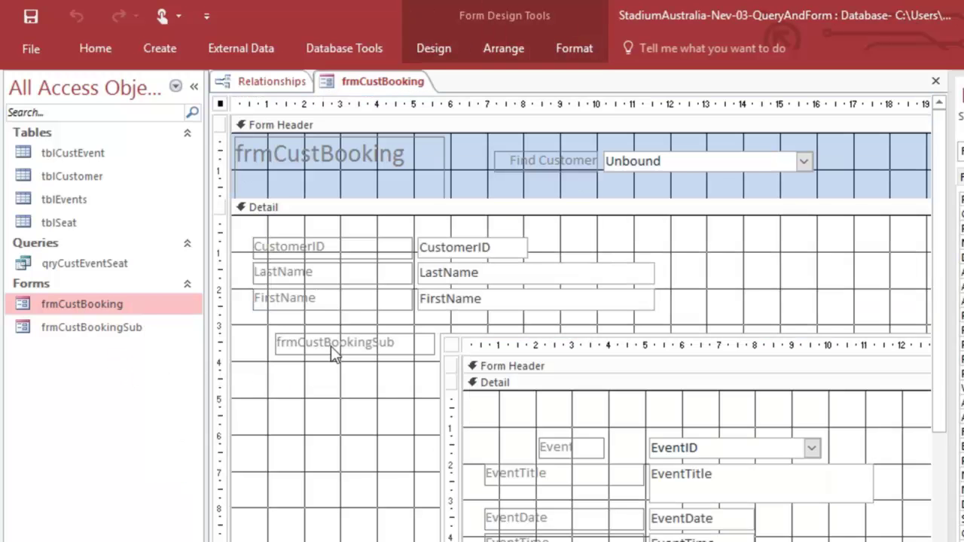
{"action": "left_click", "coordinate": [334, 347]}
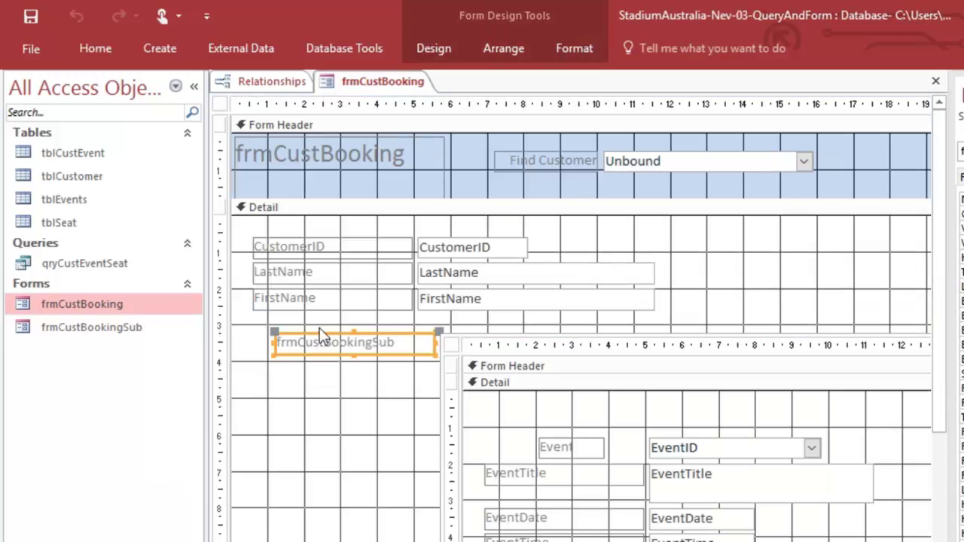
{"action": "left_click_drag", "start_coordinate": [274, 334], "coordinate": [254, 314]}
- Widen the subform leftward to align with the fields above
{"action": "left_click", "coordinate": [452, 430]}
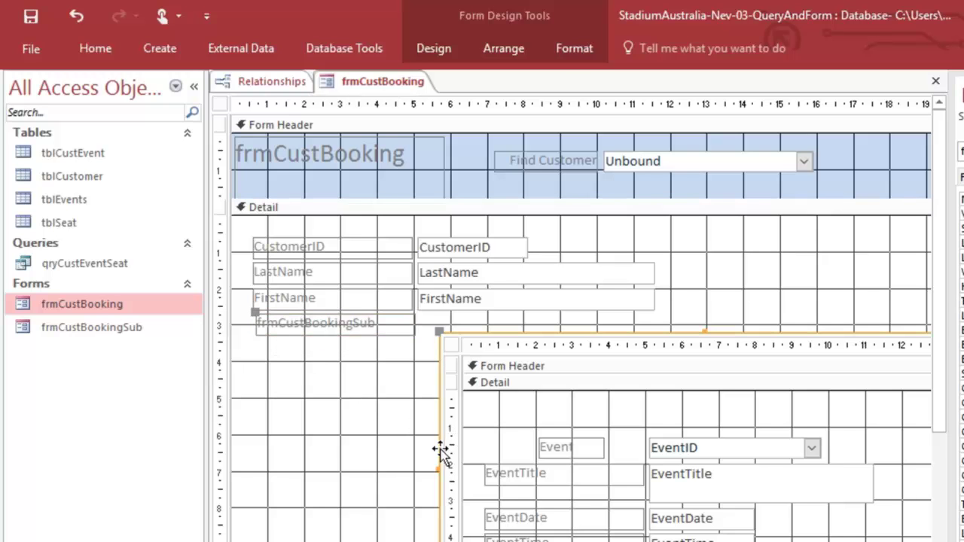
{"action": "left_click_drag", "start_coordinate": [441, 463], "coordinate": [255, 461]}
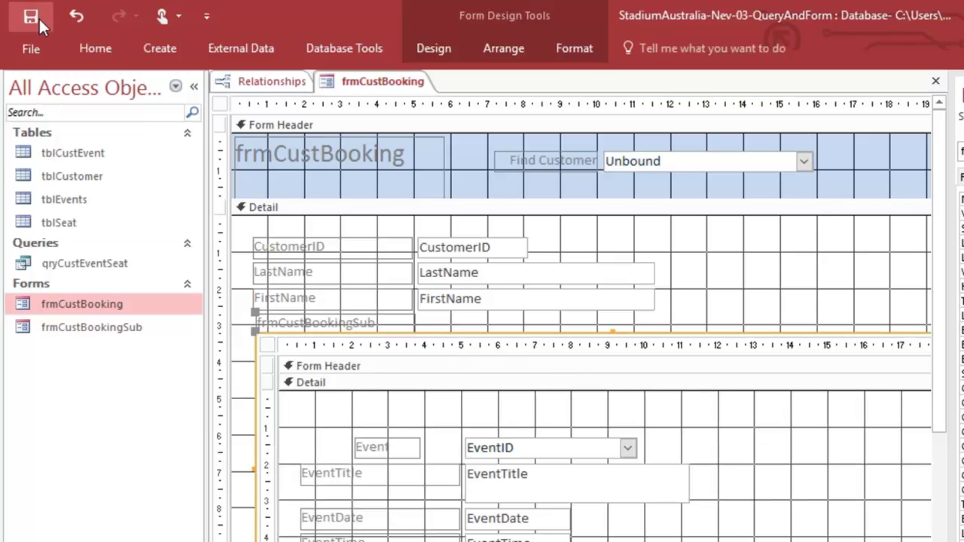
{"action": "double_click", "coordinate": [61, 302]}
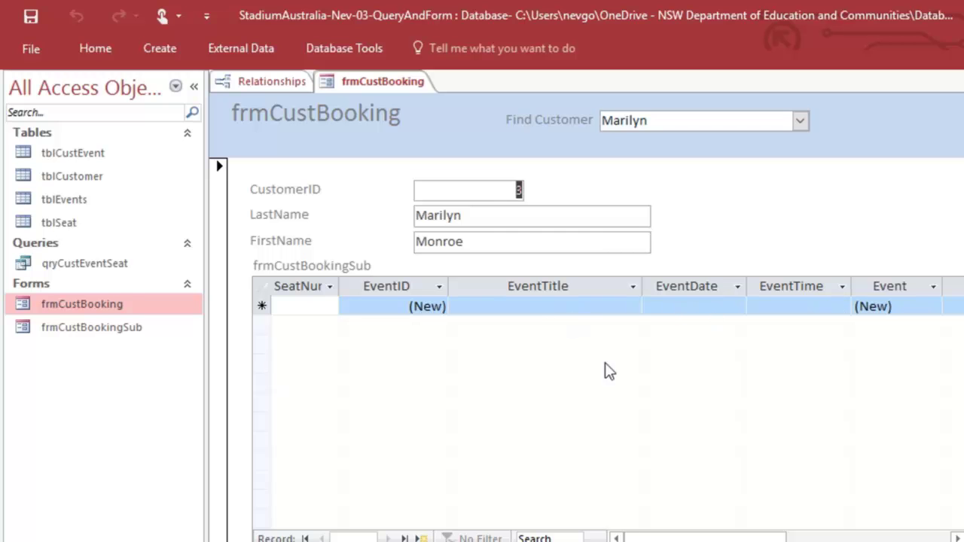
- Move the SeatNum and EventID columns to the end and the Event column to the front
{"action": "left_click_drag", "start_coordinate": [682, 538], "coordinate": [655, 538]}
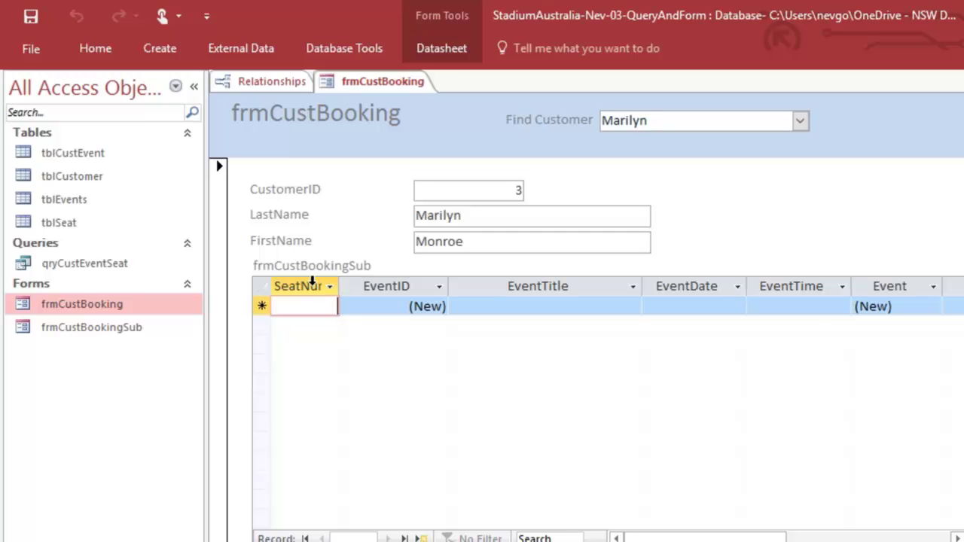
{"action": "left_click", "coordinate": [312, 283]}
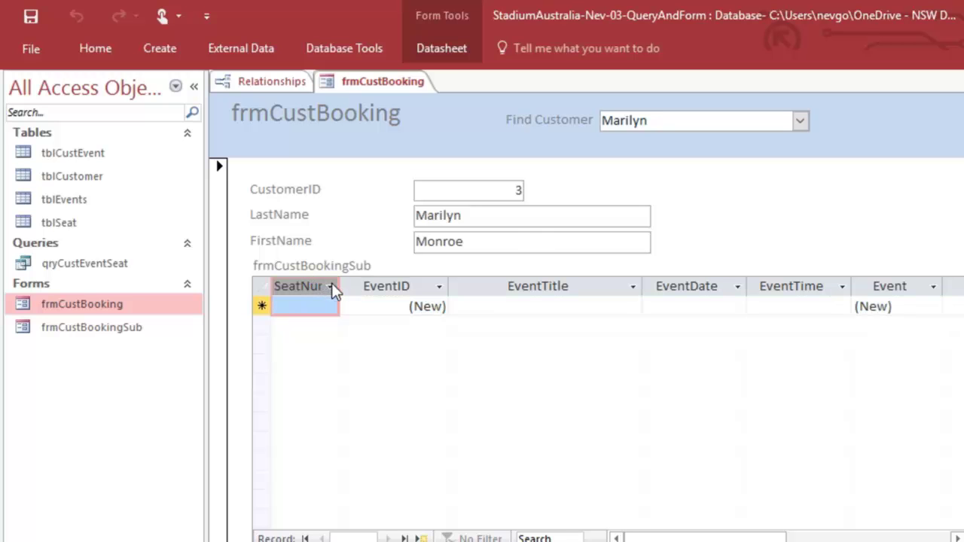
{"action": "left_click_drag", "start_coordinate": [334, 284], "coordinate": [955, 295]}
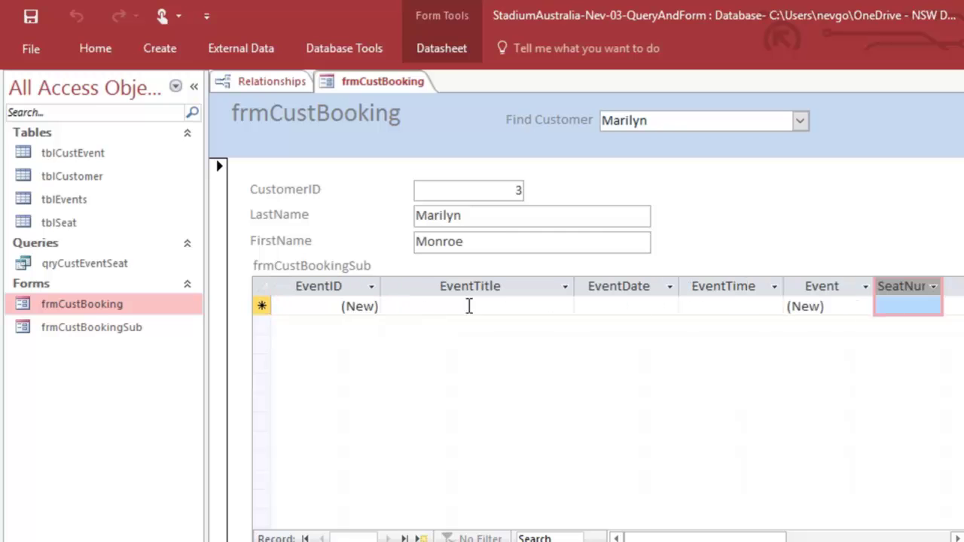
{"action": "left_click", "coordinate": [311, 288]}
{"action": "left_click_drag", "start_coordinate": [313, 289], "coordinate": [950, 291]}
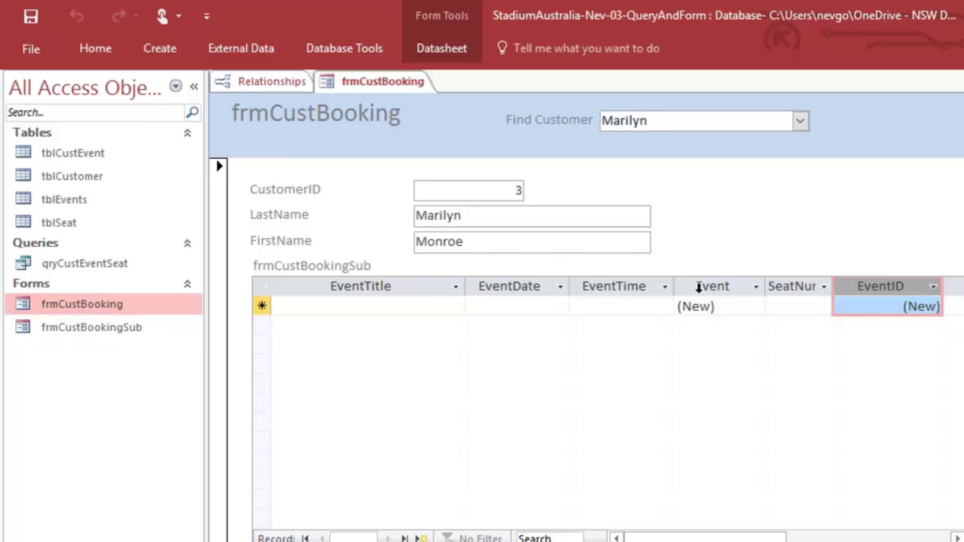
{"action": "left_click", "coordinate": [721, 285]}
{"action": "left_click_drag", "start_coordinate": [721, 287], "coordinate": [345, 299]}
{"action": "left_click", "coordinate": [346, 309]}
{"action": "left_click", "coordinate": [353, 307]}
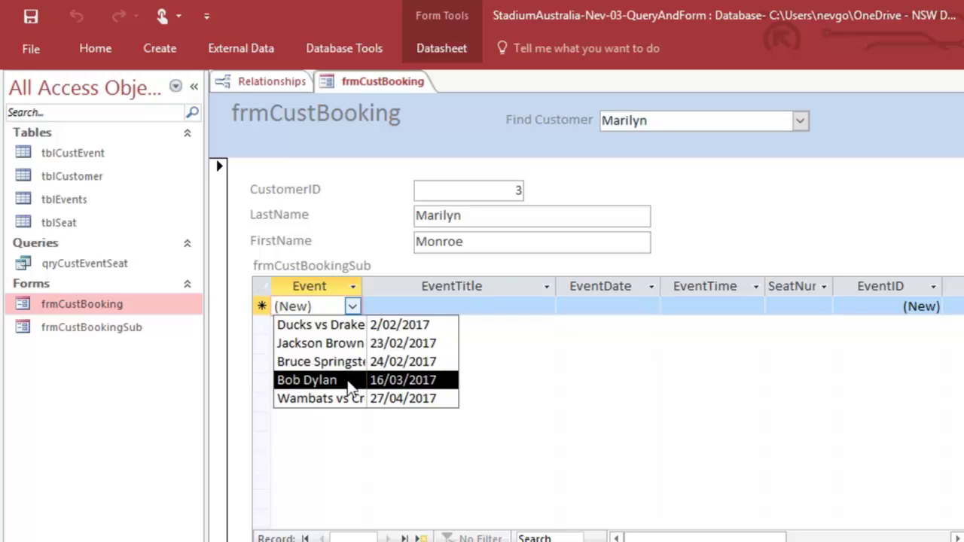
{"action": "left_click", "coordinate": [618, 307]}
{"action": "left_click", "coordinate": [743, 306]}
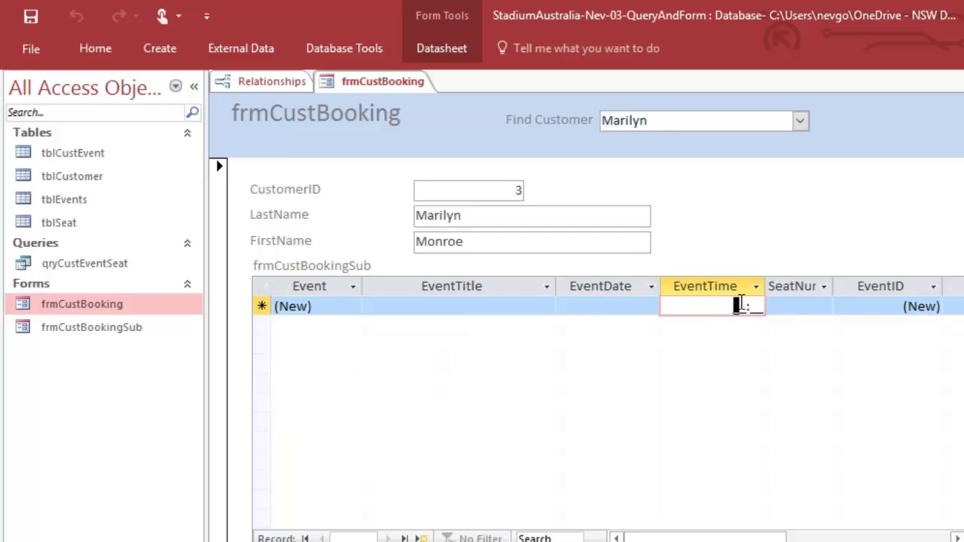
{"action": "left_click", "coordinate": [810, 306]}
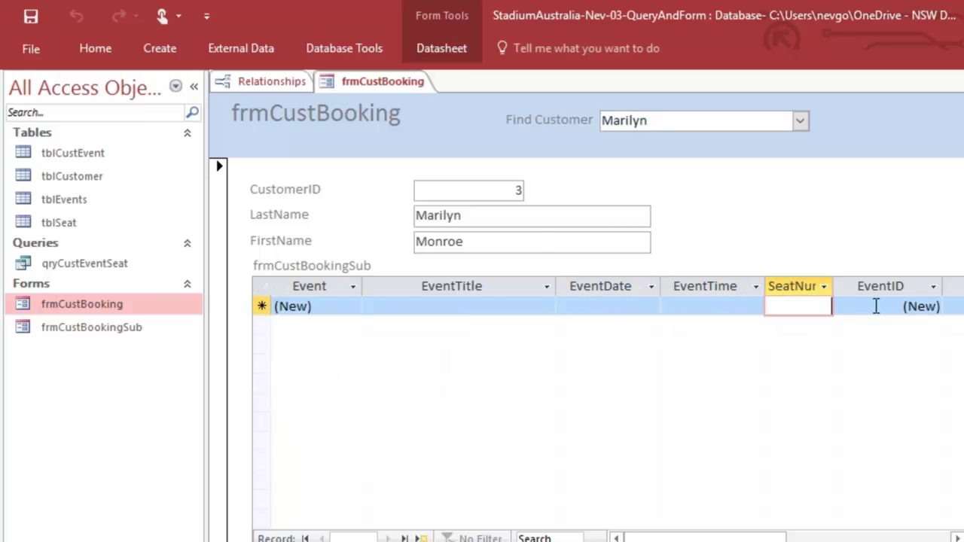
{"action": "left_click", "coordinate": [876, 306]}
{"action": "left_click", "coordinate": [809, 305]}
{"action": "left_click", "coordinate": [709, 306]}
{"action": "left_click", "coordinate": [593, 306]}
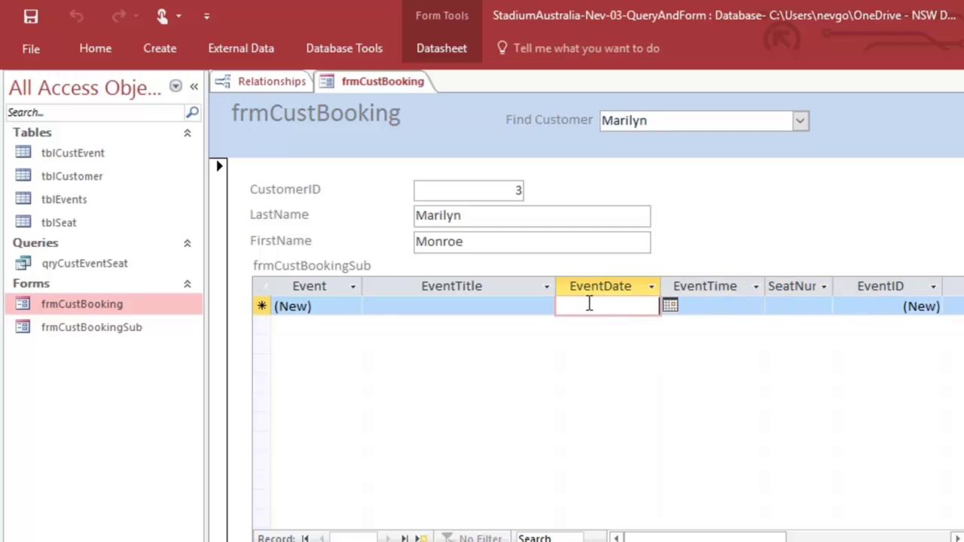
{"action": "left_click", "coordinate": [701, 305]}
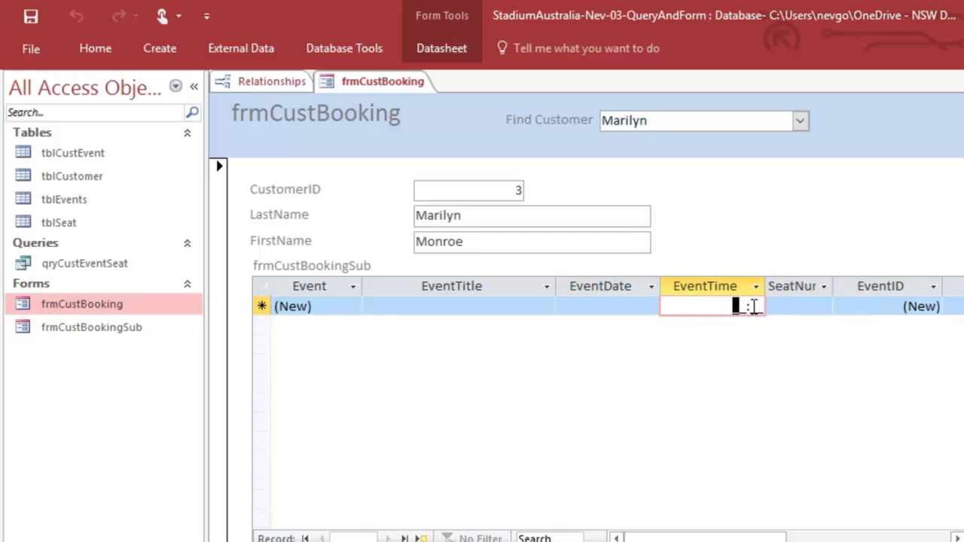
{"action": "left_click", "coordinate": [701, 310]}
{"action": "left_click", "coordinate": [815, 306]}
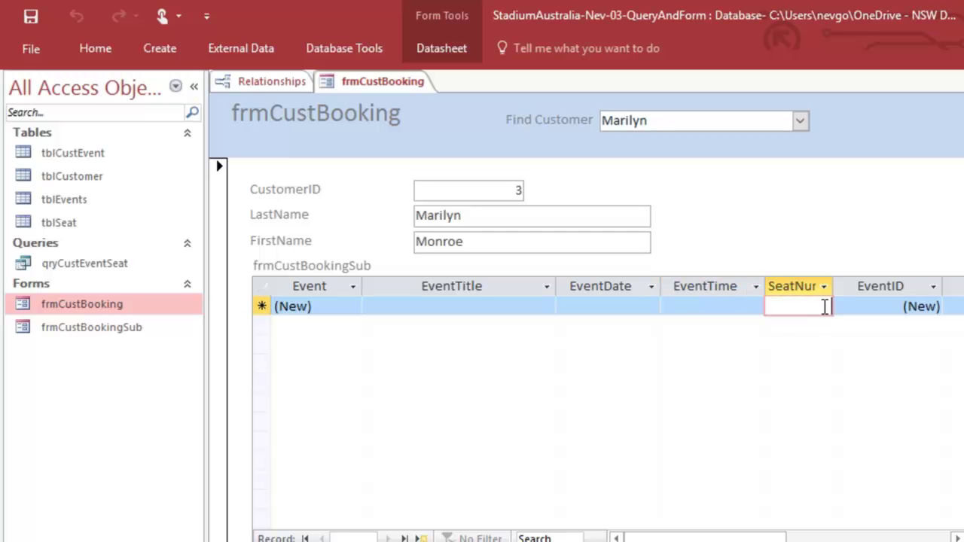
{"action": "left_click", "coordinate": [868, 305]}
{"action": "left_click", "coordinate": [805, 305]}
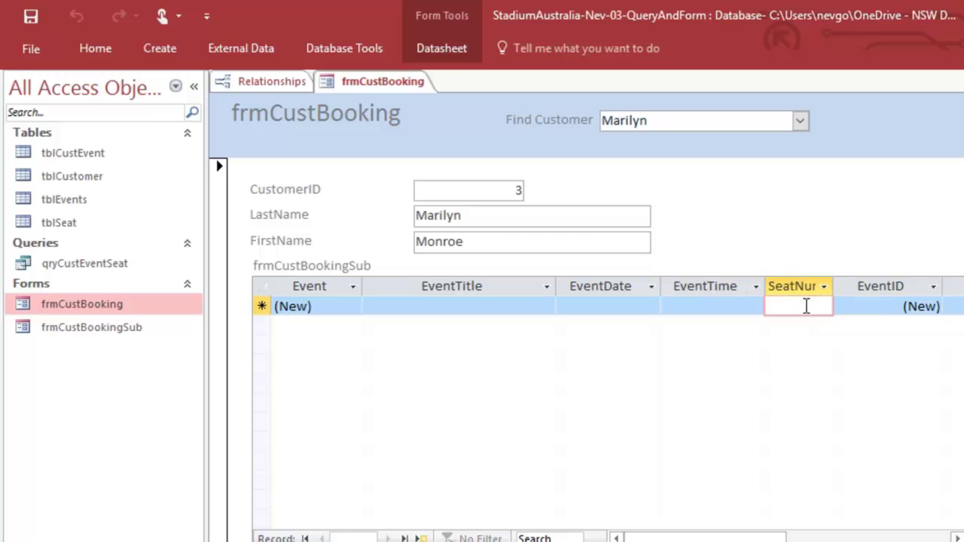